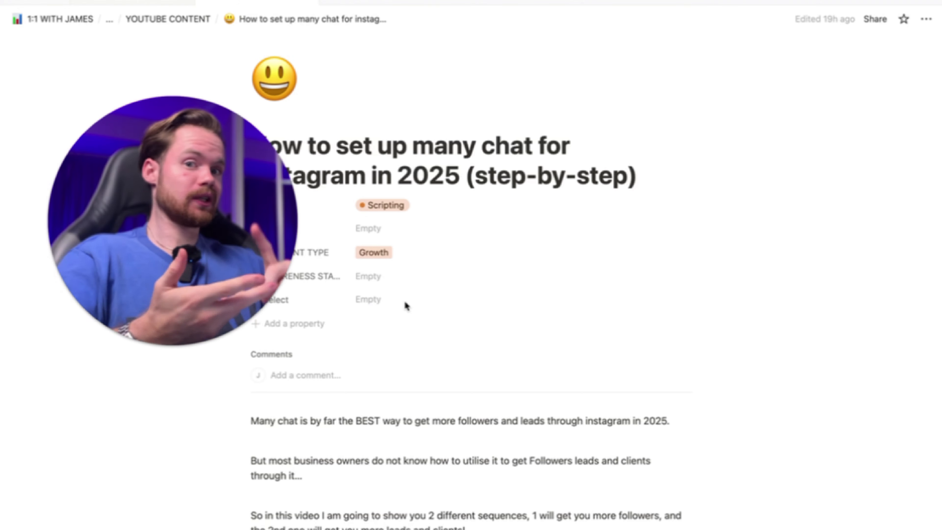
{"action": "scroll", "coordinate": [406, 306], "scroll_direction": "down", "scroll_amount": 4}
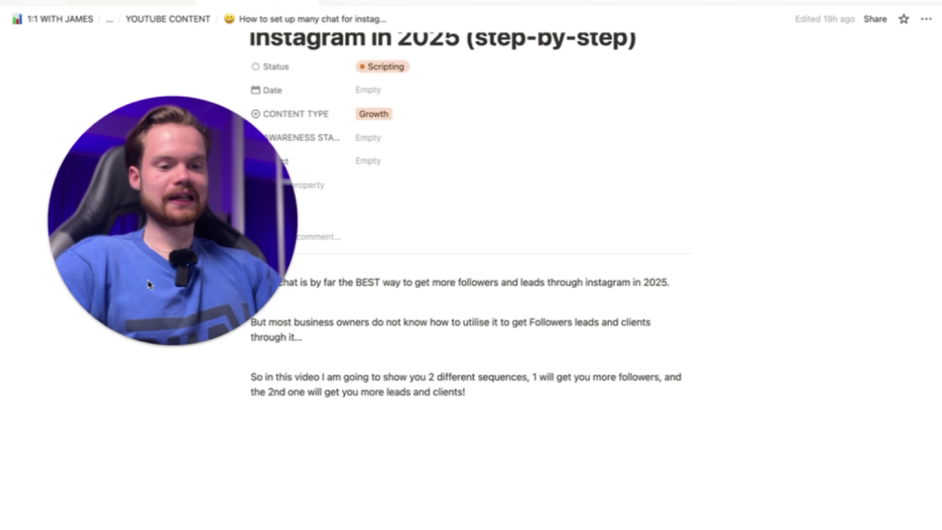
{"action": "left_click", "coordinate": [157, 347]}
{"action": "left_click_drag", "start_coordinate": [133, 273], "coordinate": [206, 246]}
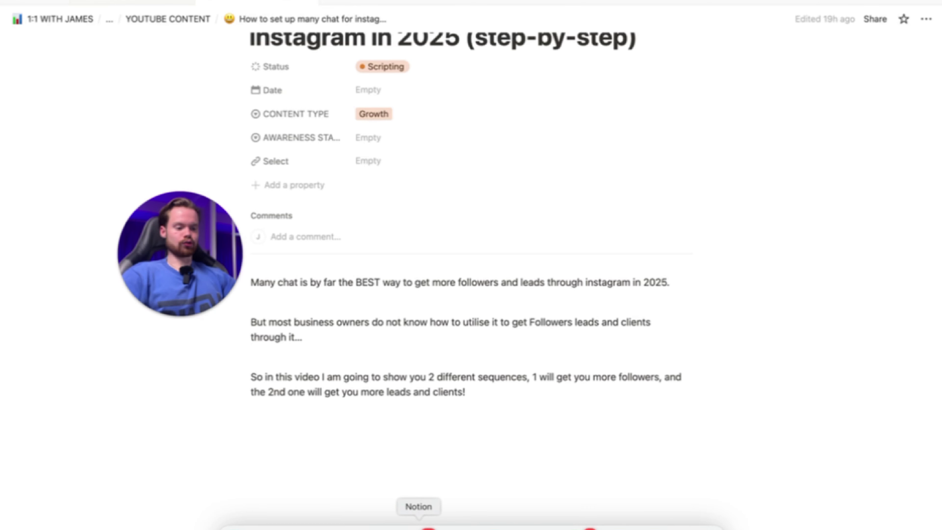
- Switch to Manychat's automations page in the browser and dismiss the recommendation survey
{"action": "left_click", "coordinate": [389, 525]}
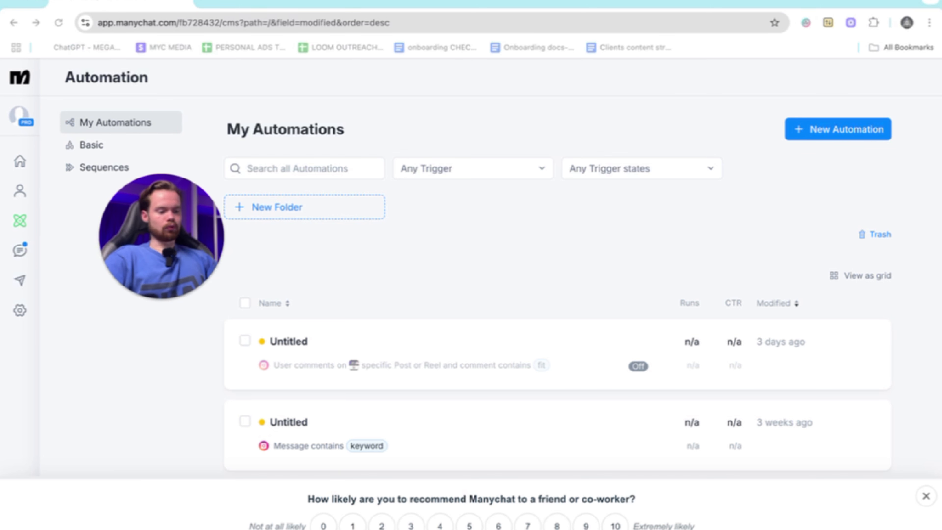
{"action": "left_click", "coordinate": [926, 496]}
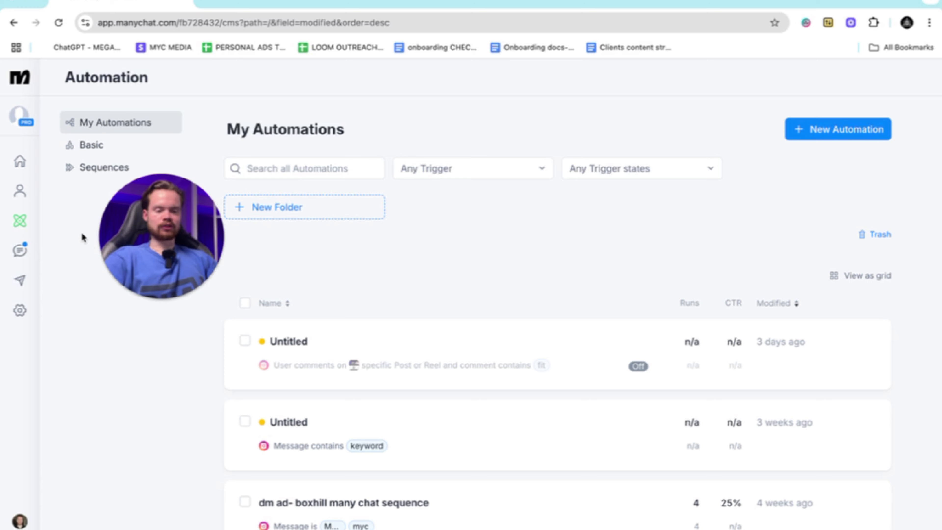
{"action": "left_click", "coordinate": [30, 138]}
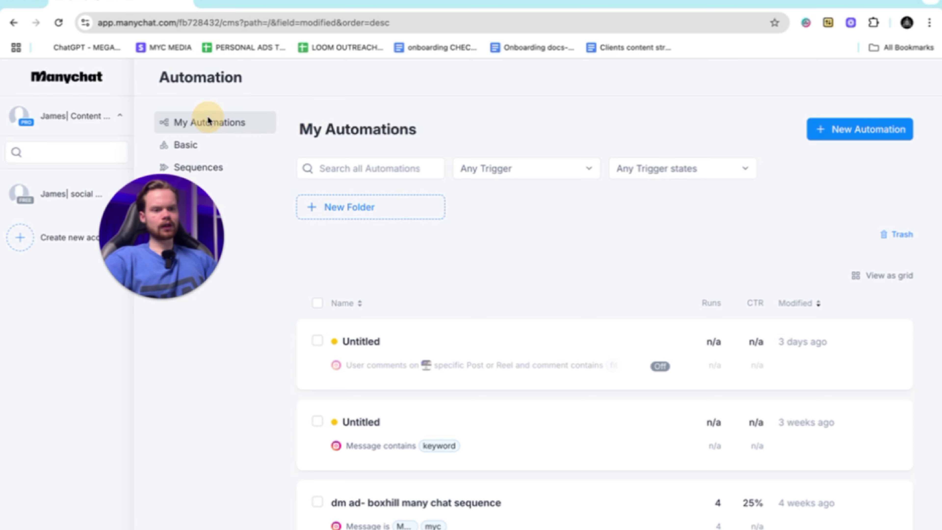
{"action": "left_click", "coordinate": [118, 113]}
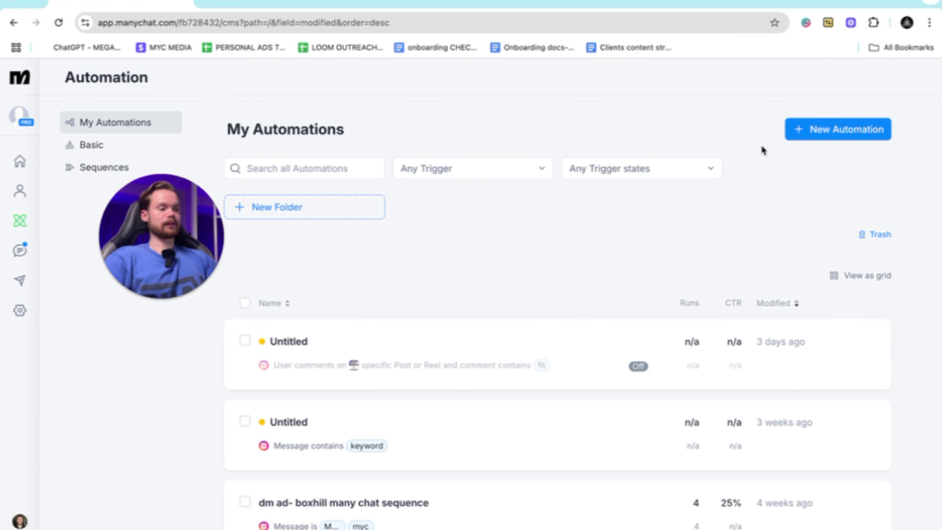
- Create a new automation from scratch instead of using a ready-made template
{"action": "left_click", "coordinate": [849, 130]}
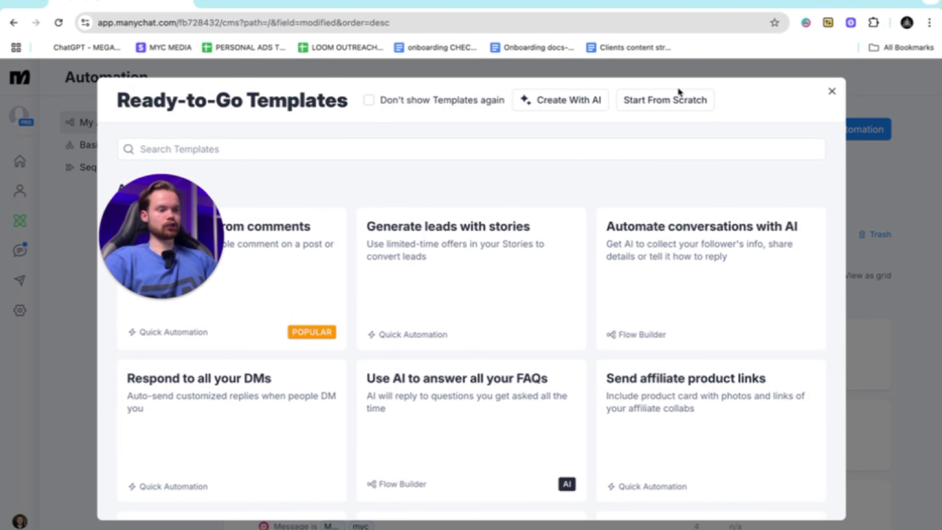
{"action": "left_click", "coordinate": [664, 104]}
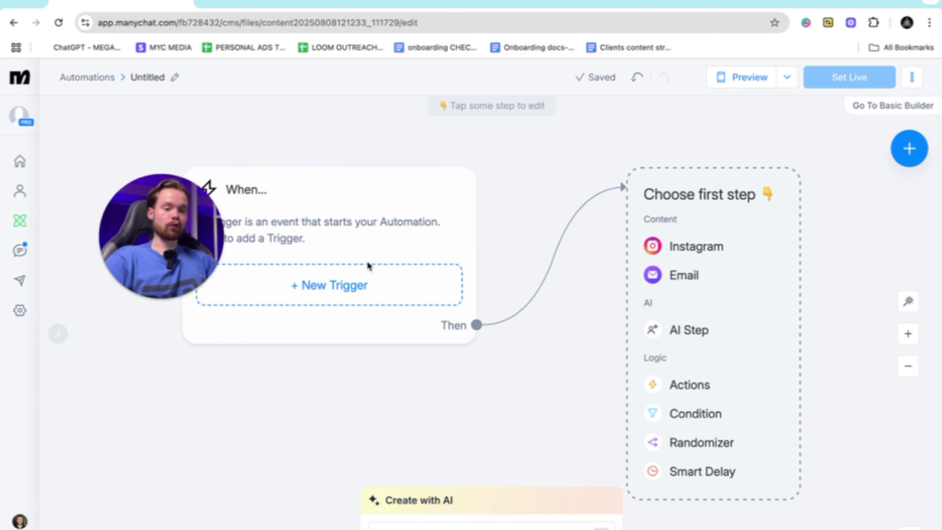
- Add an Instagram Post or Reel comments trigger for the specific Reel captioned "so you can"
{"action": "scroll", "coordinate": [367, 262], "scroll_direction": "down", "scroll_amount": 3}
{"action": "left_click_drag", "start_coordinate": [180, 230], "coordinate": [171, 198]}
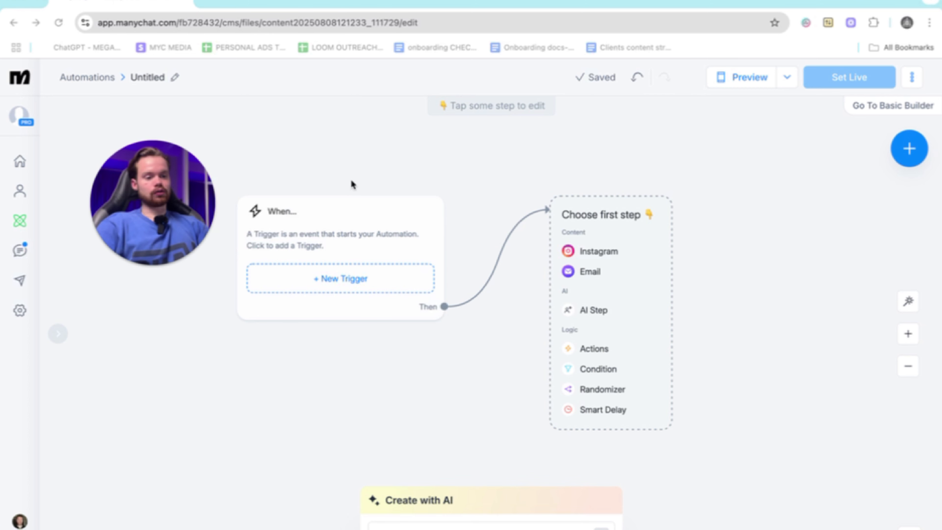
{"action": "left_click", "coordinate": [345, 219]}
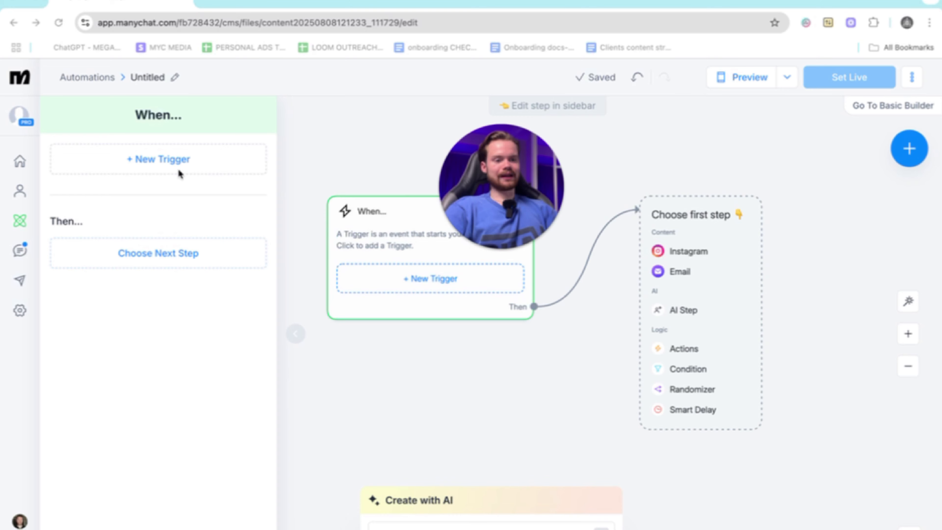
{"action": "left_click", "coordinate": [158, 163]}
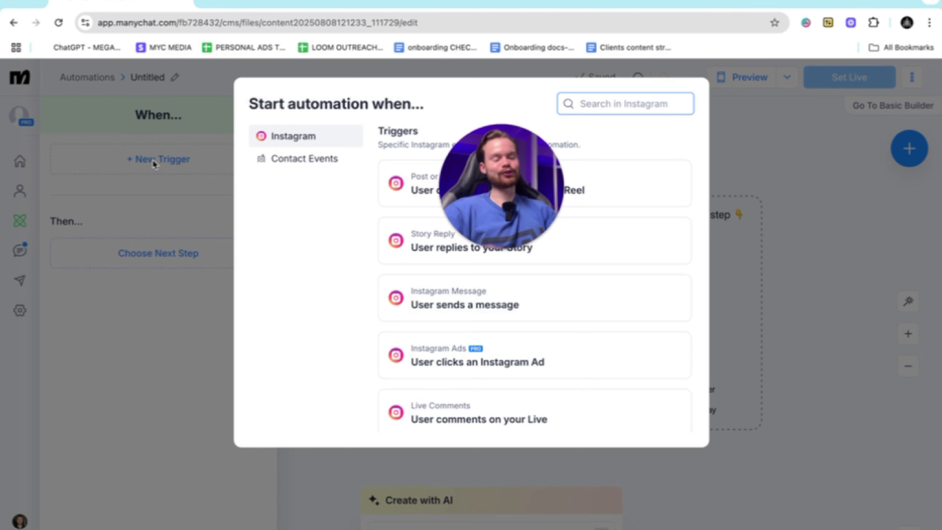
{"action": "left_click", "coordinate": [498, 198]}
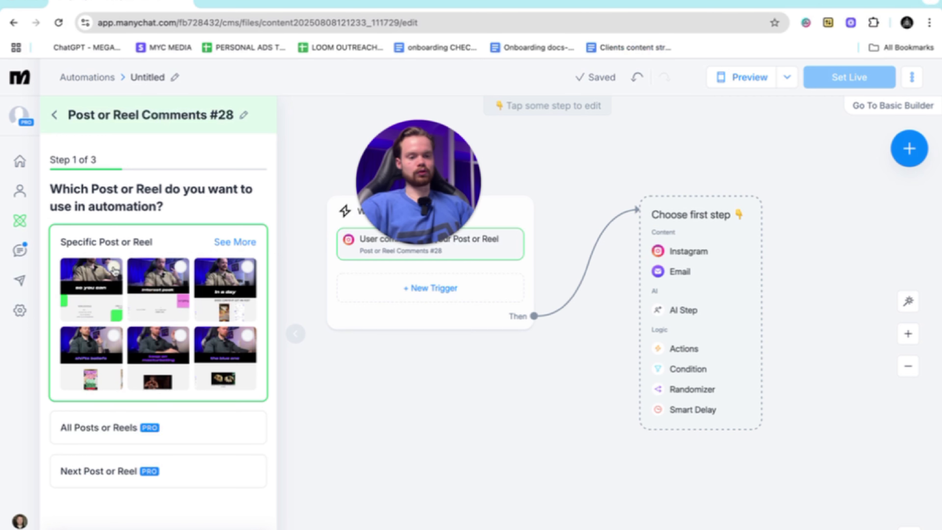
{"action": "left_click", "coordinate": [116, 269]}
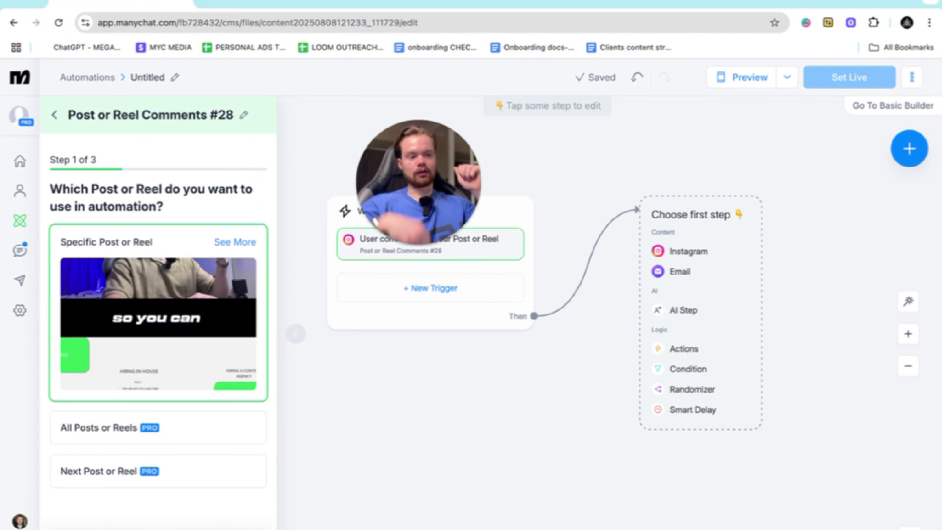
{"action": "left_click", "coordinate": [230, 529]}
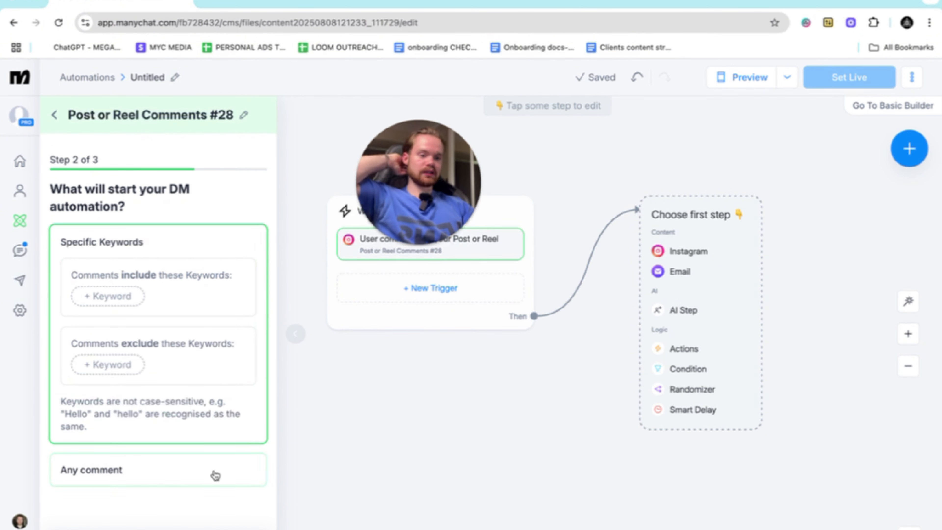
- Add "test" as the keyword that comments must include to start the DM automation
{"action": "left_click", "coordinate": [111, 296]}
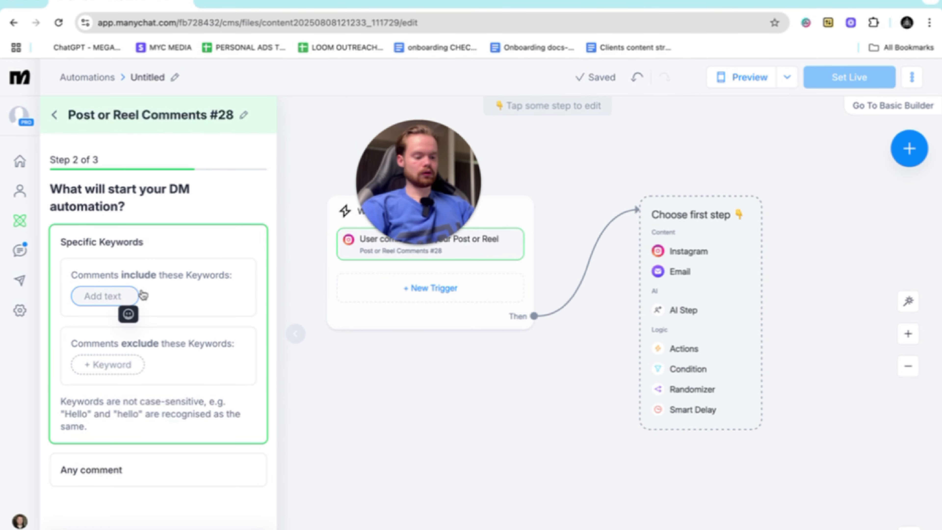
{"action": "type", "text": "test"}
{"action": "key", "text": "Return"}
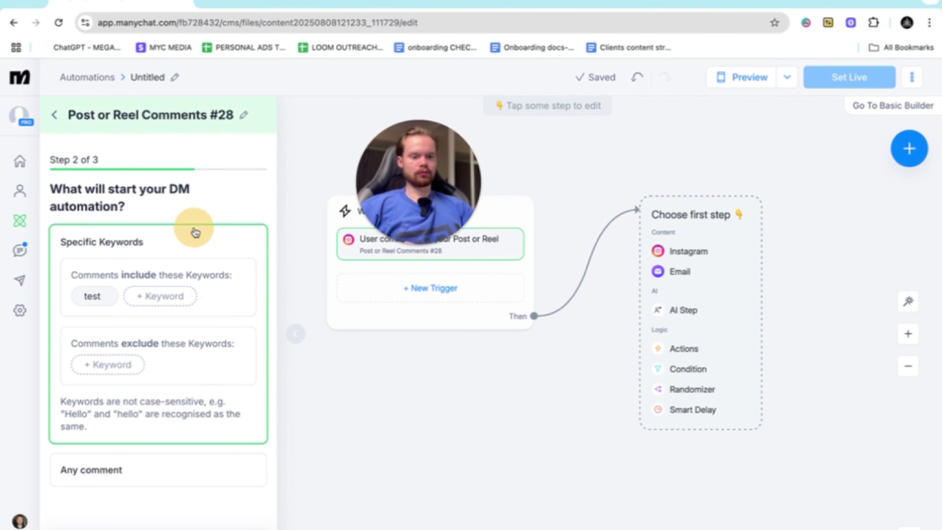
{"action": "left_click", "coordinate": [241, 529]}
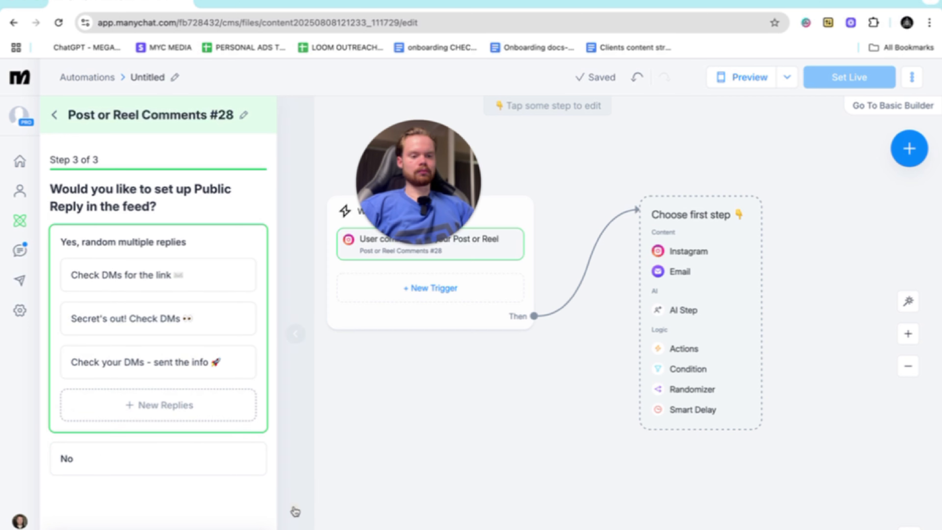
- Remove the emojis from the three random public replies and finish setting up the comment trigger
{"action": "left_click", "coordinate": [198, 281]}
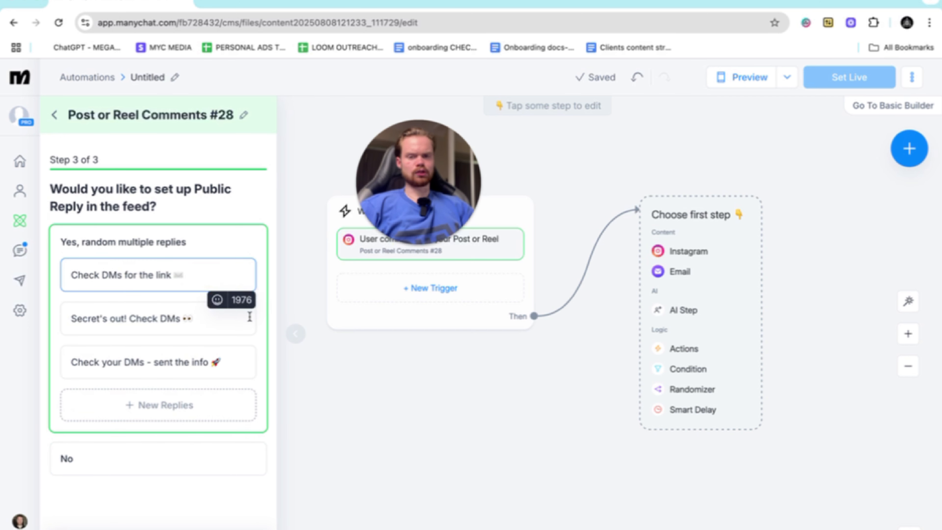
{"action": "left_click", "coordinate": [206, 313]}
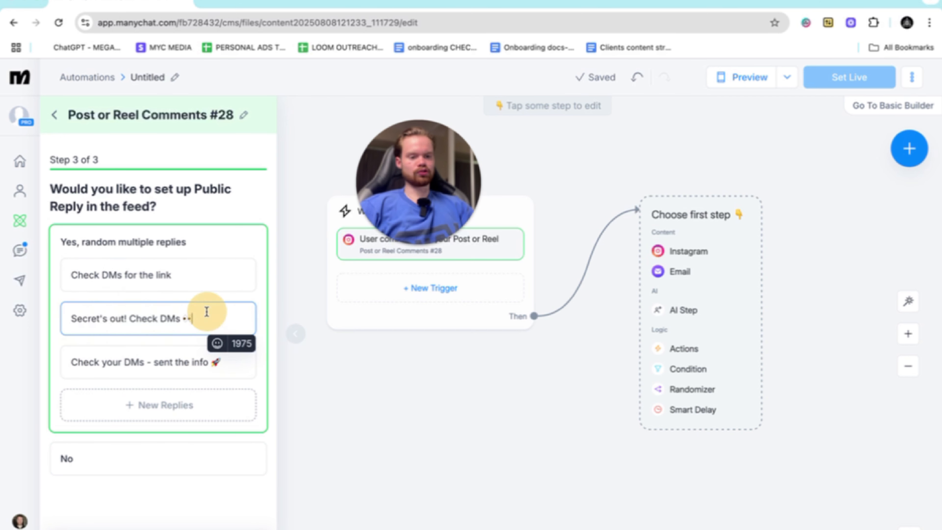
{"action": "key", "text": "BackSpace"}
{"action": "left_click", "coordinate": [225, 371]}
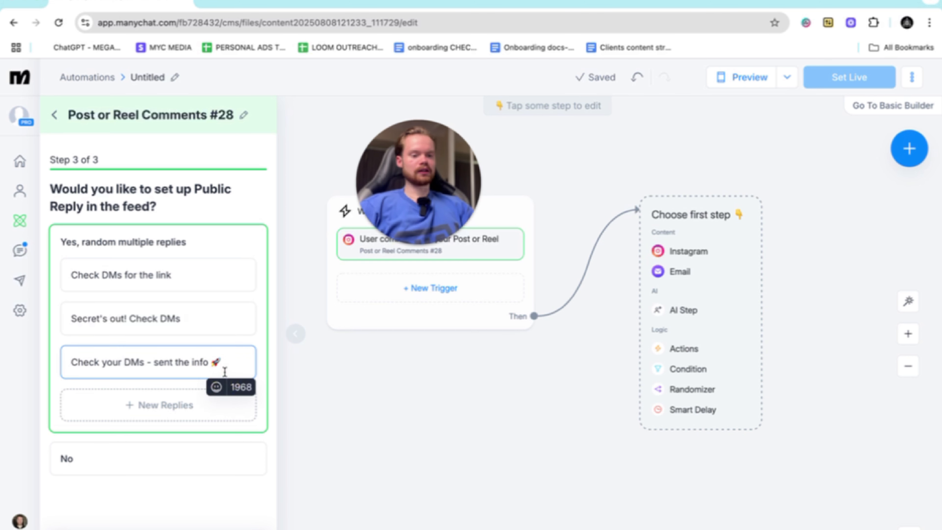
{"action": "key", "text": "BackSpace"}
{"action": "left_click", "coordinate": [337, 470]}
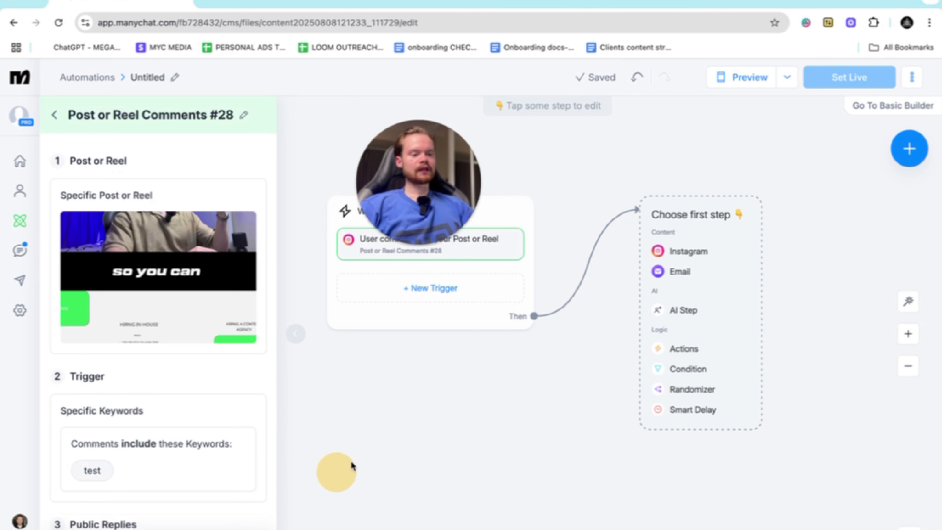
{"action": "left_click", "coordinate": [464, 404]}
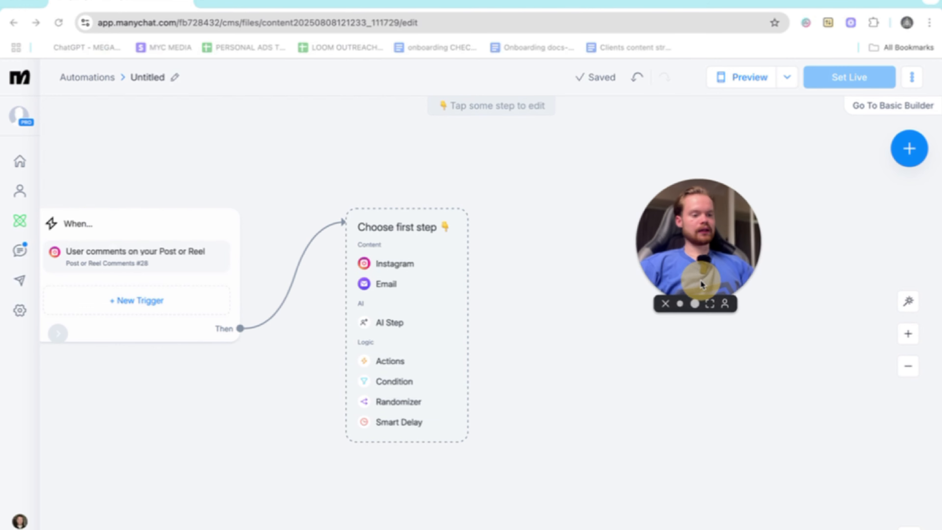
- Add an Instagram message as the first step with the text "Yooo, did you want the free (resource)?"
{"action": "left_click", "coordinate": [395, 263]}
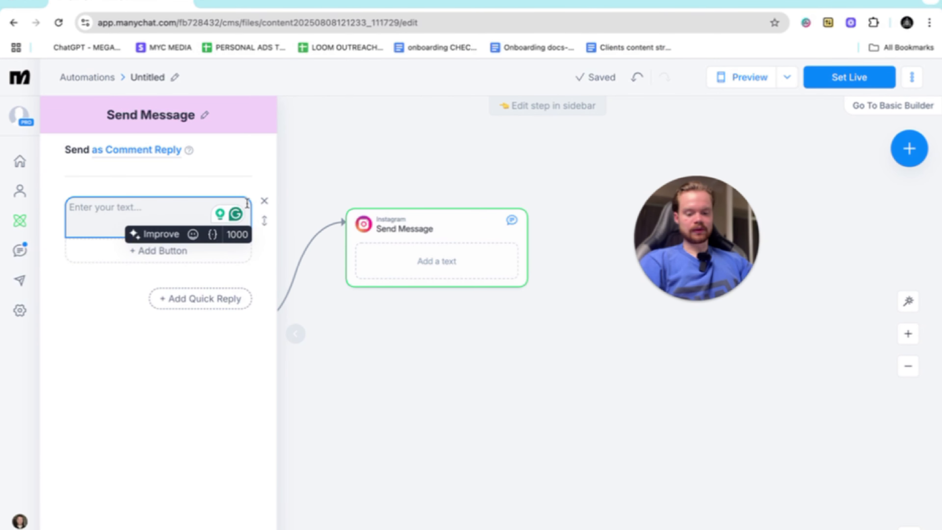
{"action": "type", "text": "Yooo"}
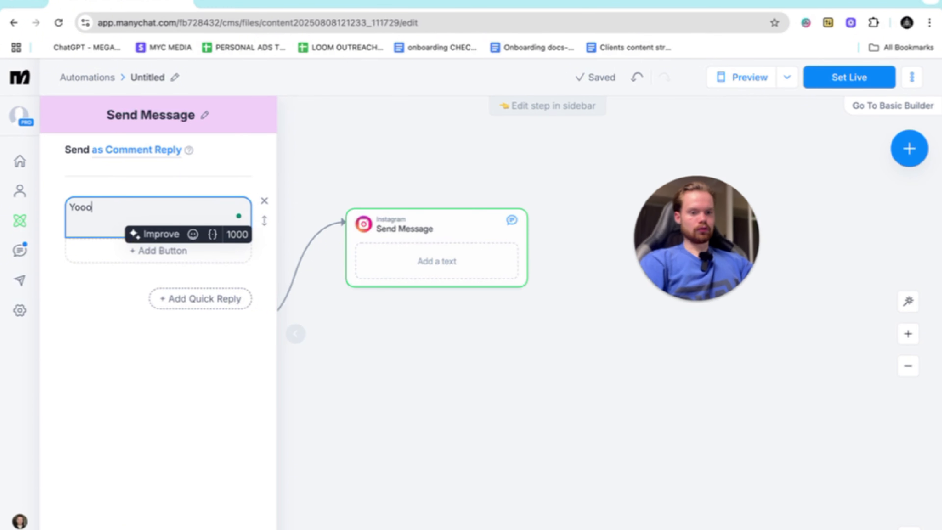
{"action": "type", "text": ", did you want"}
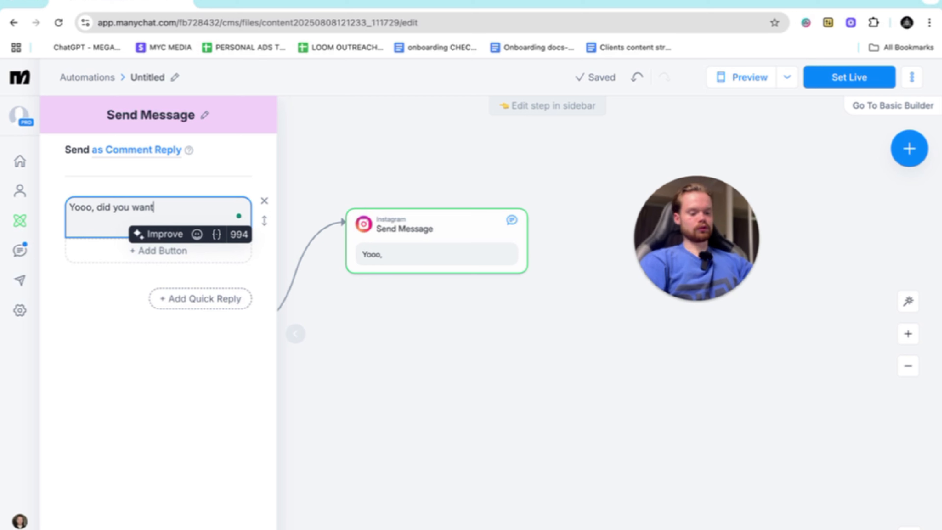
{"action": "type", "text": " the free"}
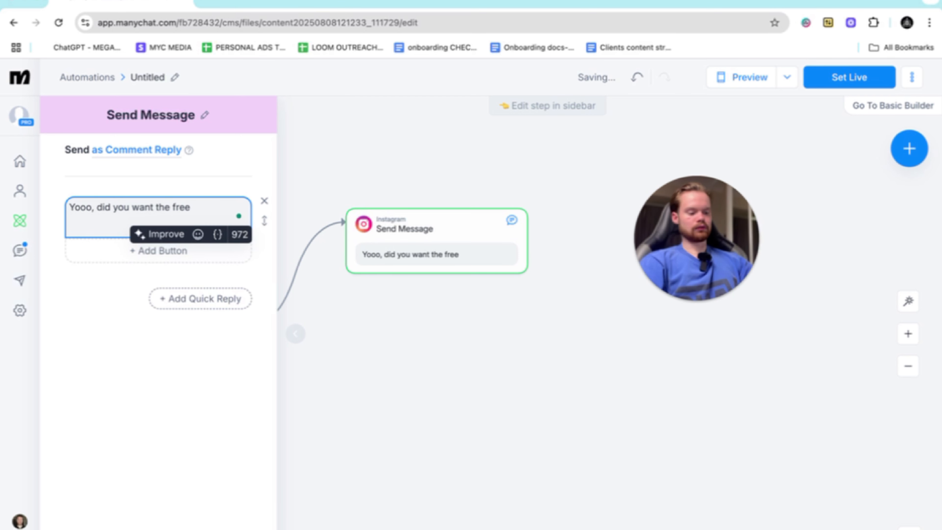
{"action": "type", "text": " (resource"}
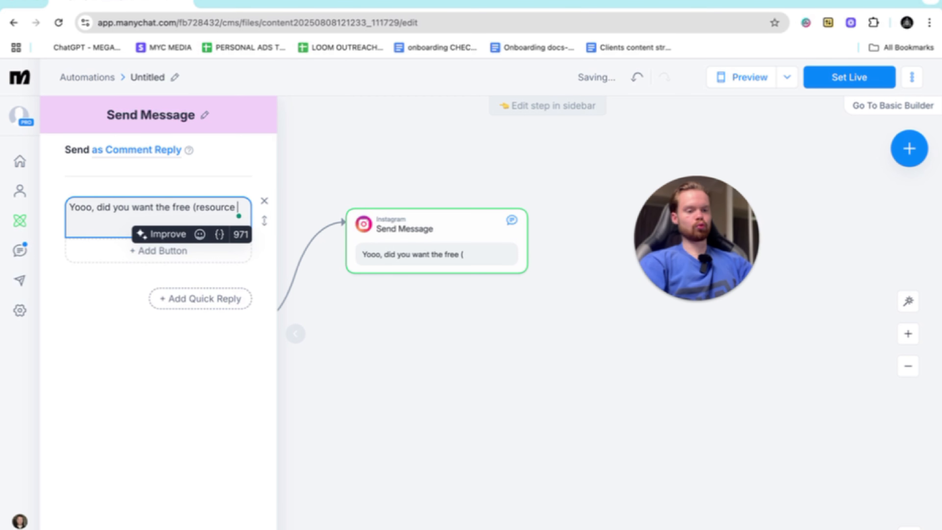
{"action": "left_click", "coordinate": [260, 213]}
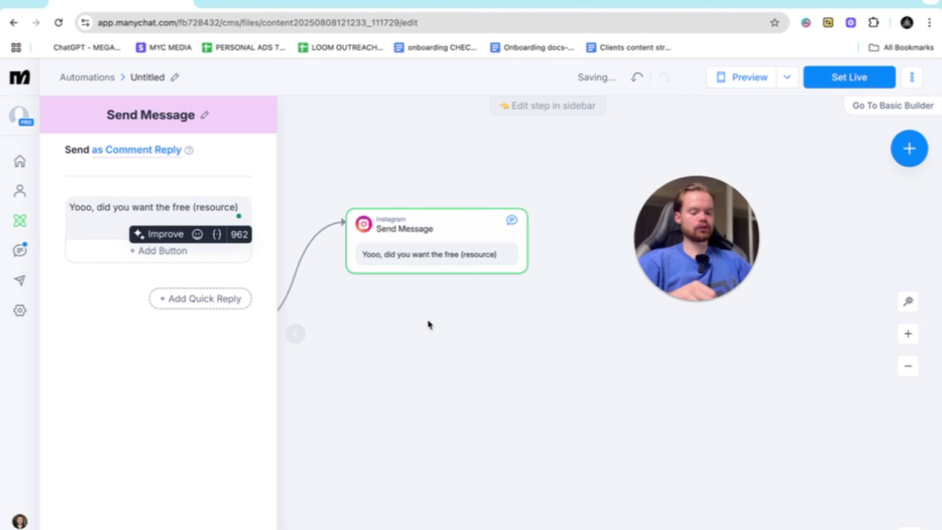
- Add a button titled "yes" to the message and connect it to a new Condition step
{"action": "left_click", "coordinate": [163, 252]}
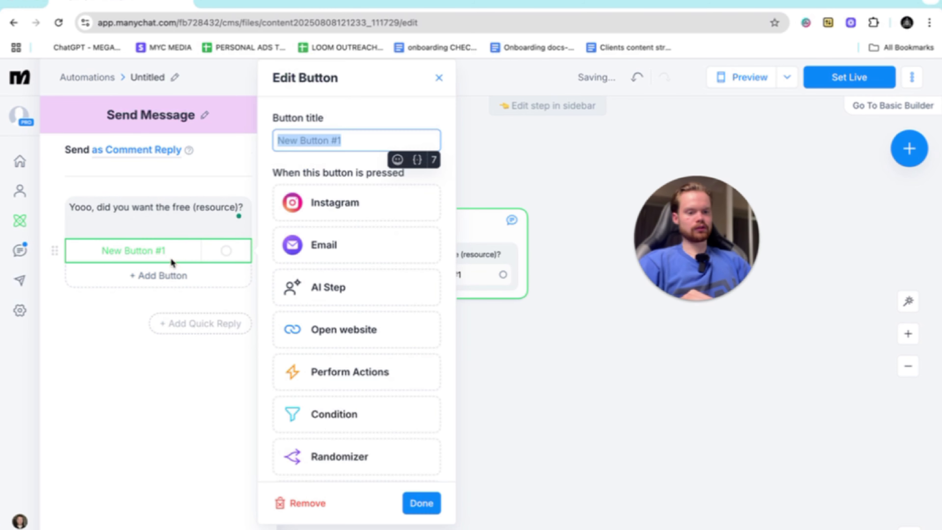
{"action": "key", "text": "BackSpace"}
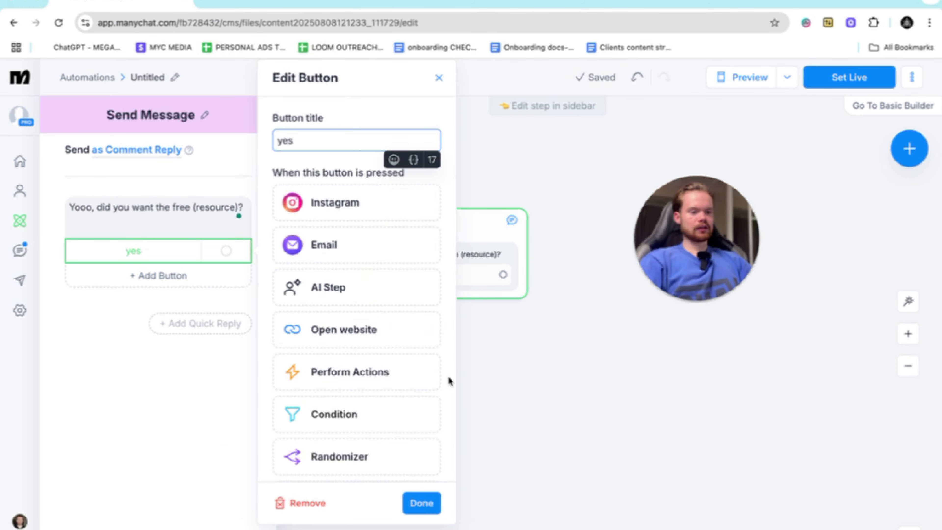
{"action": "left_click_drag", "start_coordinate": [503, 275], "coordinate": [603, 207]}
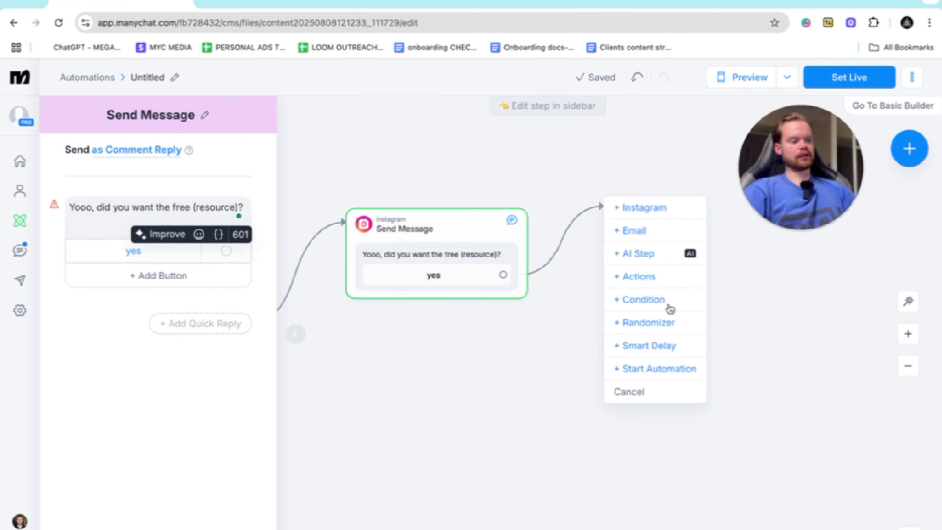
{"action": "left_click", "coordinate": [657, 308]}
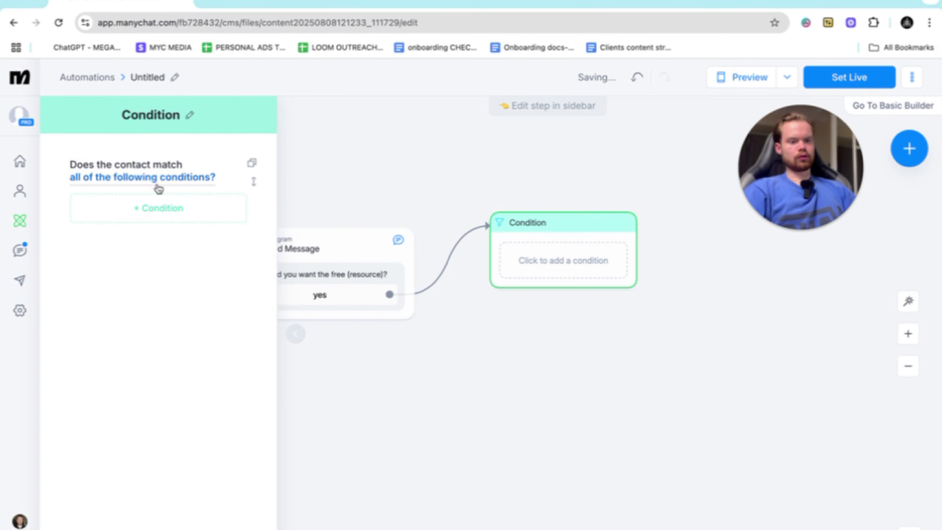
- Add the Instagram system field "Follows your Instagram account" is true as the rule of the Condition step
{"action": "left_click", "coordinate": [152, 178]}
{"action": "left_click", "coordinate": [185, 217]}
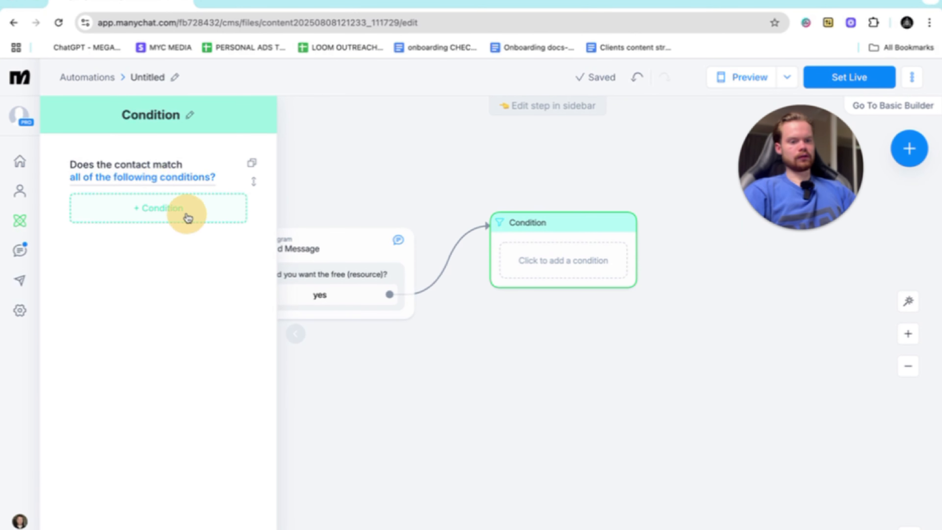
{"action": "left_click", "coordinate": [164, 206]}
{"action": "left_click", "coordinate": [115, 295]}
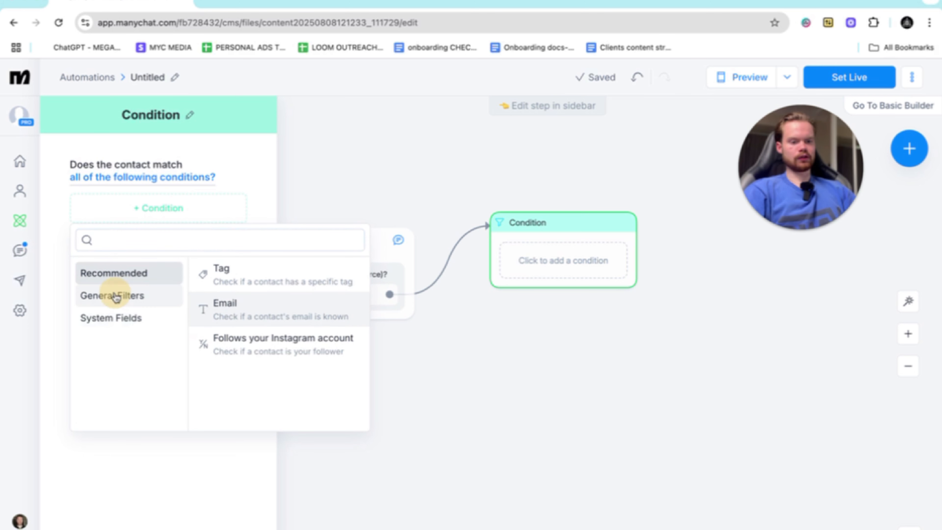
{"action": "left_click", "coordinate": [120, 315]}
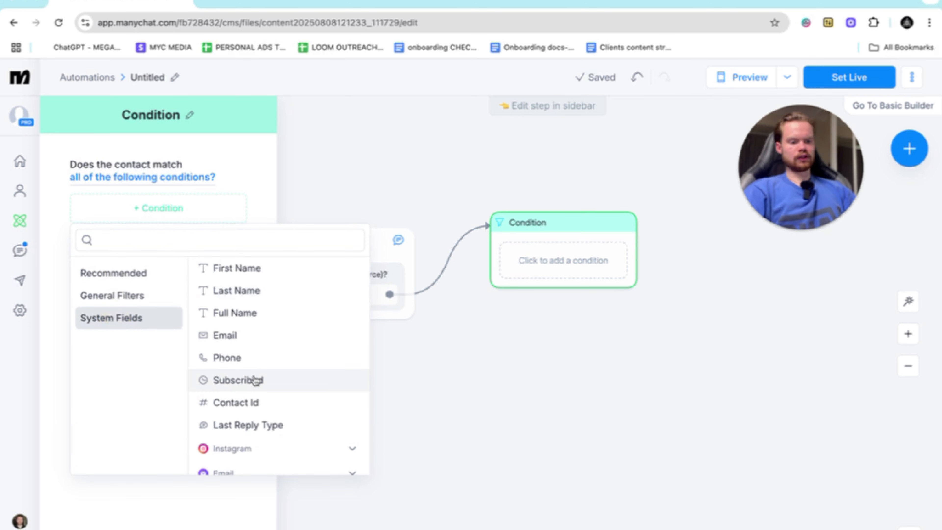
{"action": "scroll", "coordinate": [255, 379], "scroll_direction": "down", "scroll_amount": 1}
{"action": "left_click", "coordinate": [353, 439]}
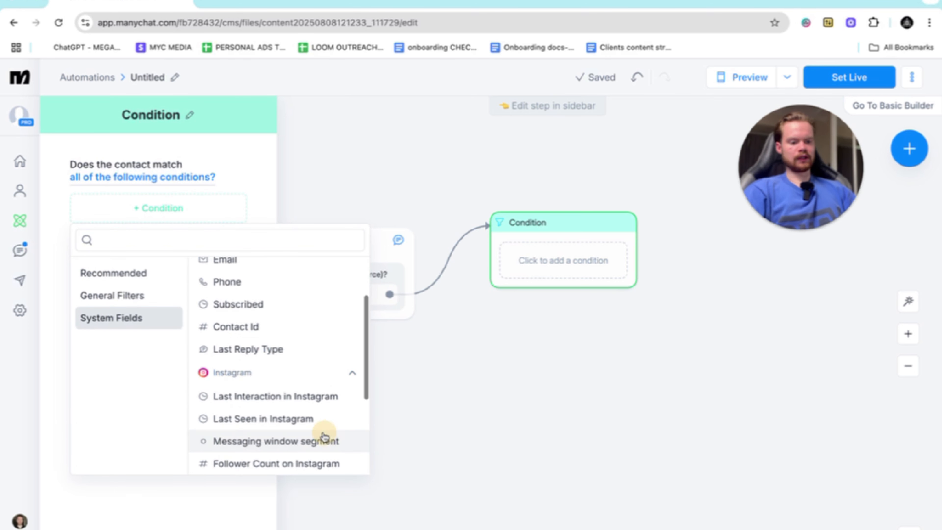
{"action": "scroll", "coordinate": [319, 423], "scroll_direction": "down", "scroll_amount": 2}
{"action": "scroll", "coordinate": [315, 421], "scroll_direction": "down", "scroll_amount": 3}
{"action": "scroll", "coordinate": [241, 374], "scroll_direction": "up", "scroll_amount": 1}
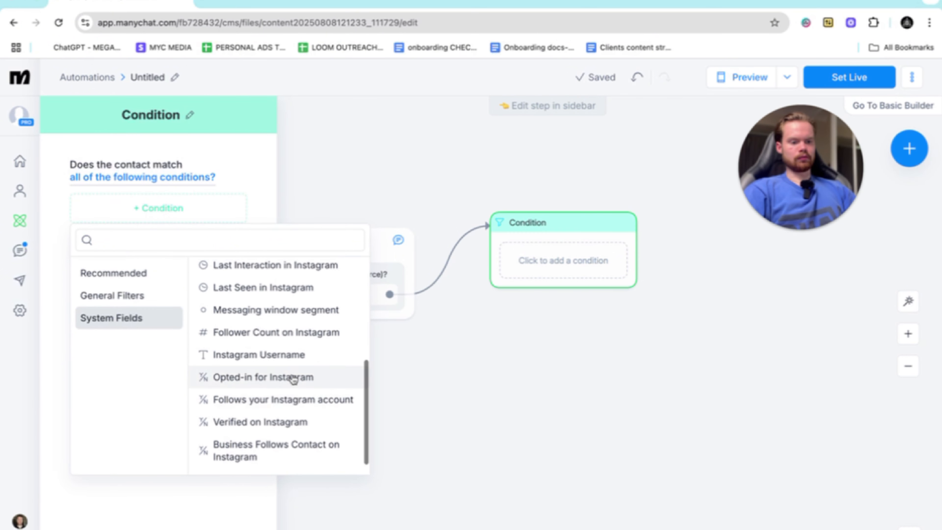
{"action": "left_click", "coordinate": [262, 401]}
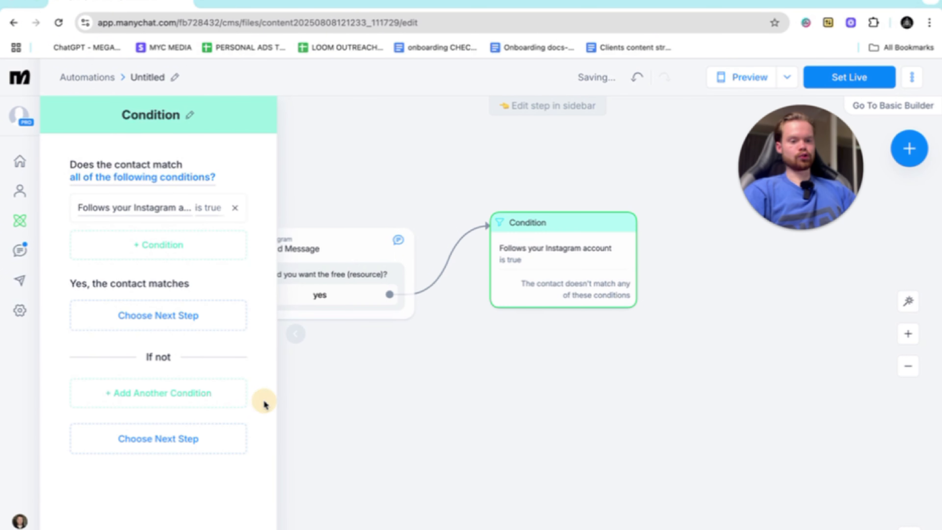
- Connect the condition's matching branch to a new Instagram message with the text "here'e the free resoource"
{"action": "mouse_move", "coordinate": [509, 286]}
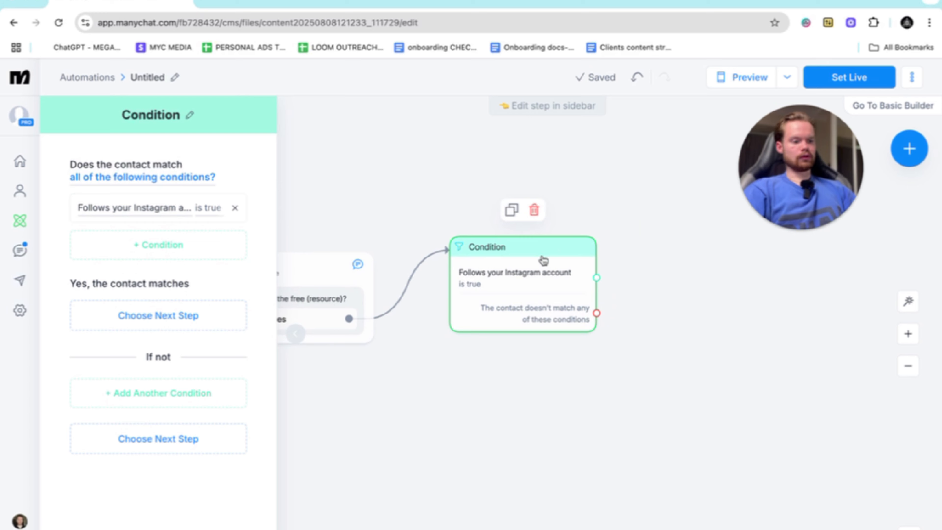
{"action": "scroll", "coordinate": [378, 337], "scroll_direction": "left", "scroll_amount": 4}
{"action": "scroll", "coordinate": [500, 309], "scroll_direction": "right", "scroll_amount": 1}
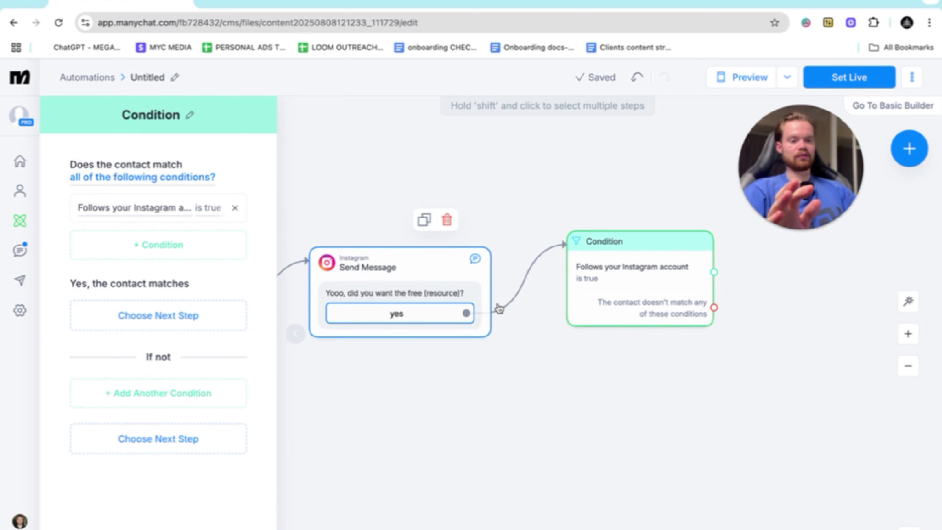
{"action": "scroll", "coordinate": [499, 309], "scroll_direction": "right", "scroll_amount": 3}
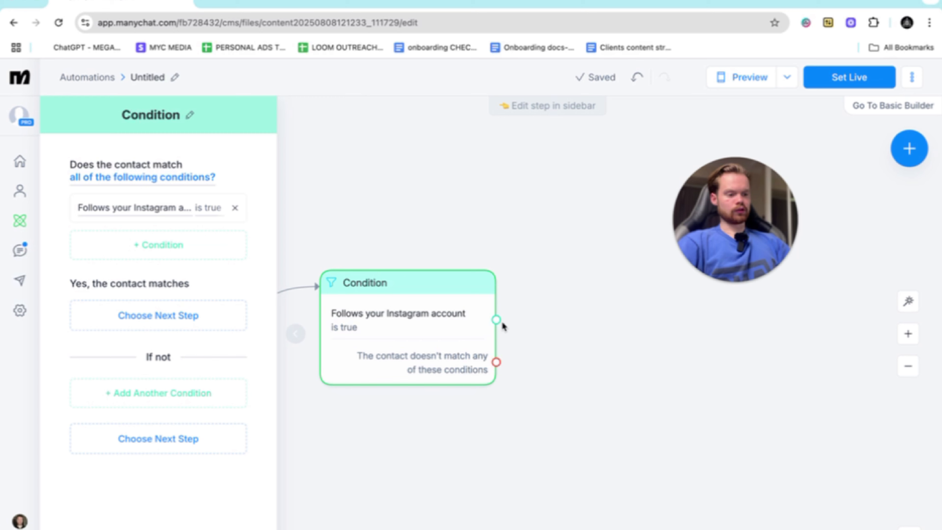
{"action": "left_click_drag", "start_coordinate": [496, 320], "coordinate": [583, 234]}
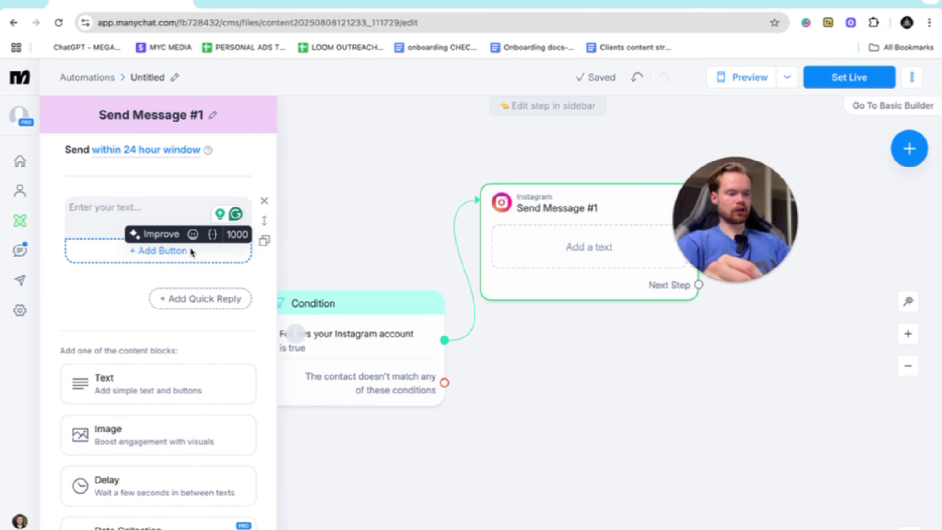
{"action": "type", "text": "here;s"}
{"action": "key", "text": "BackSpace"}
{"action": "key", "text": "BackSpace"}
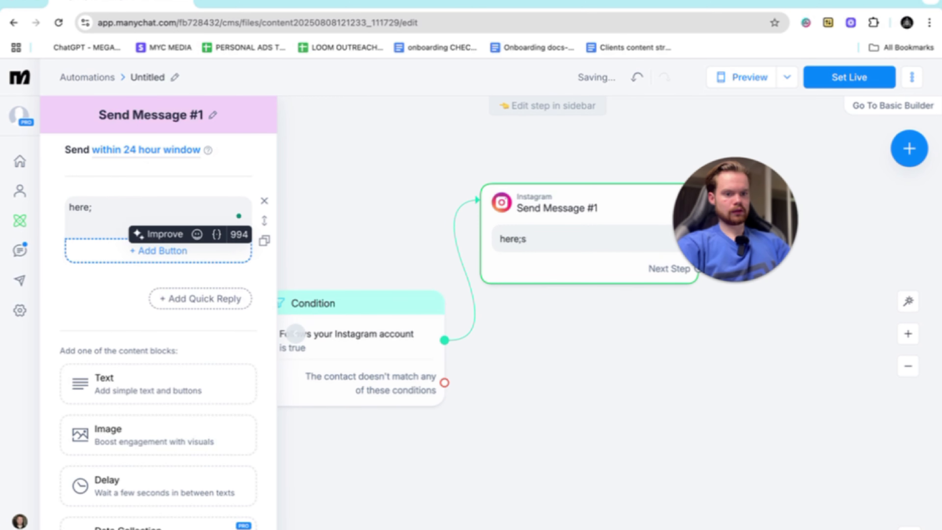
{"action": "type", "text": "'e the free"}
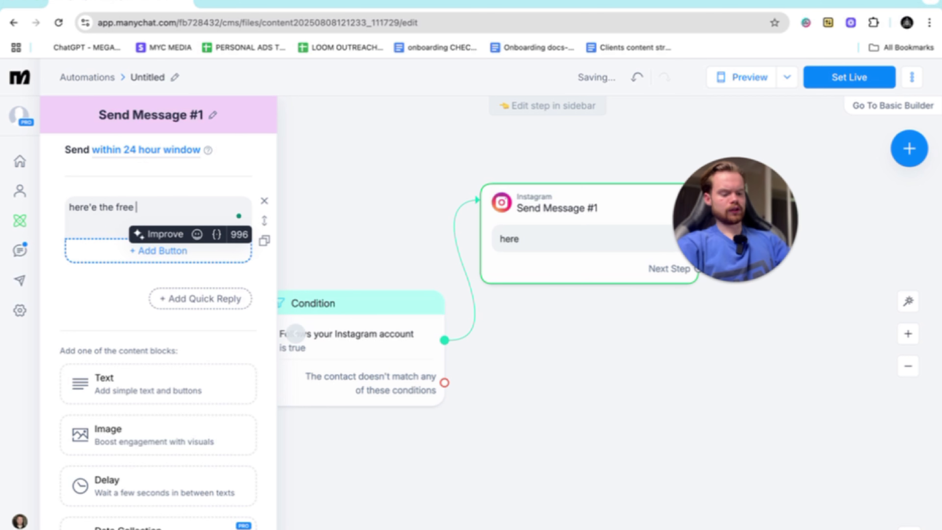
{"action": "type", "text": " resoruce"}
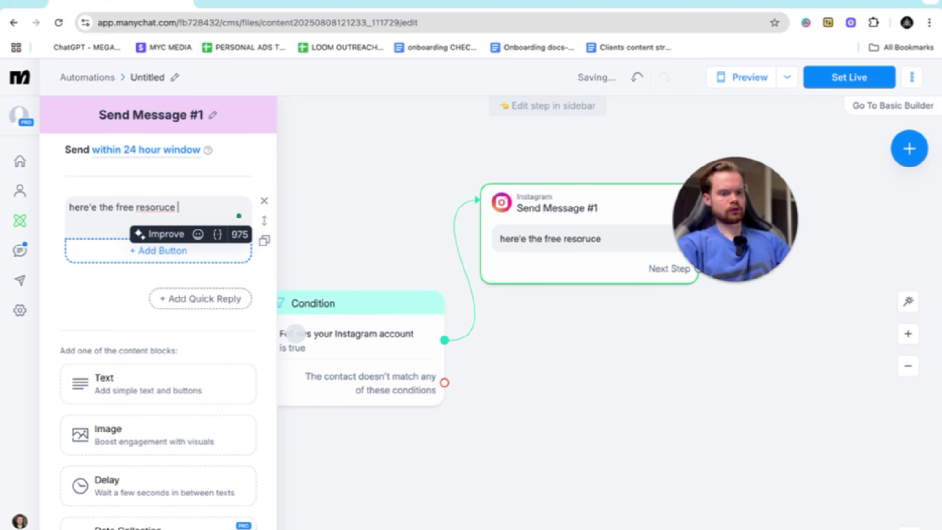
{"action": "key", "text": "BackSpace"}
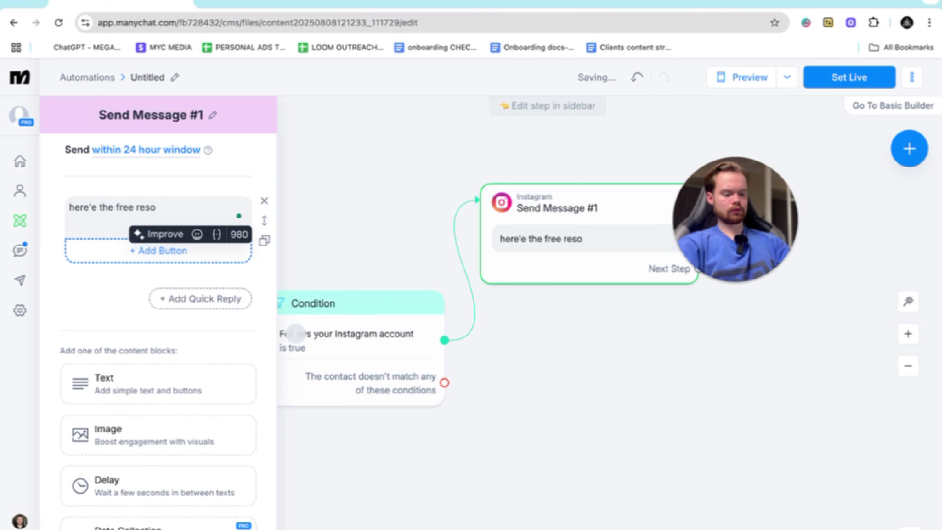
- Add a button titled "resource" to the free-resource message with the Open website action, leaving its URL empty
{"action": "left_click", "coordinate": [143, 251]}
{"action": "left_click", "coordinate": [365, 340]}
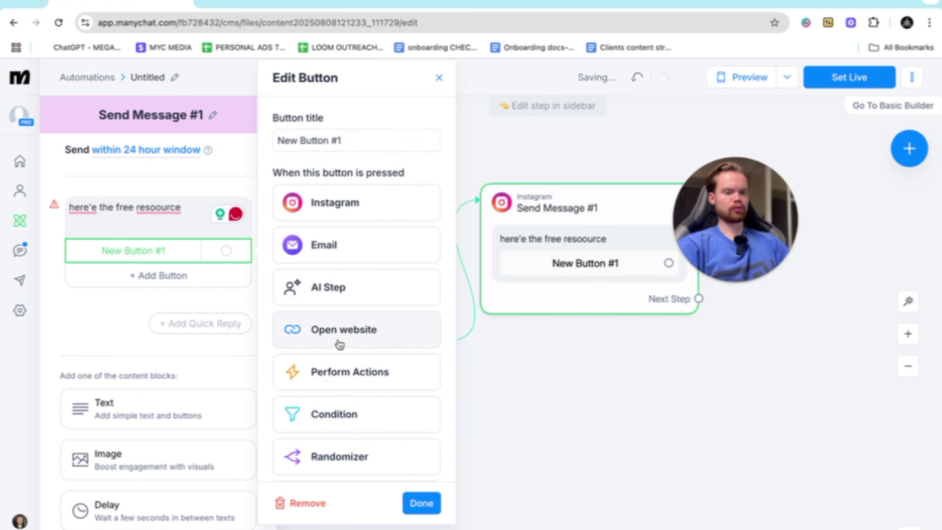
{"action": "left_click", "coordinate": [365, 170]}
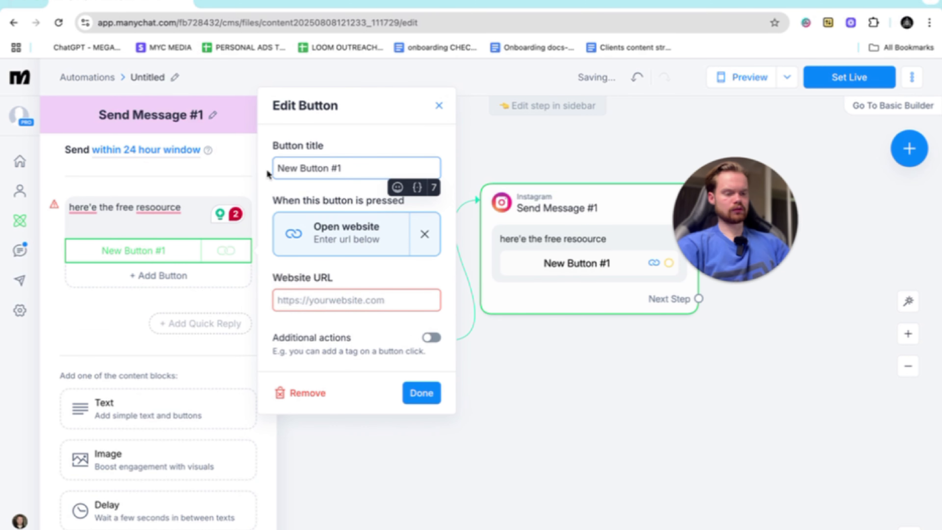
{"action": "left_click_drag", "start_coordinate": [365, 165], "coordinate": [245, 176]}
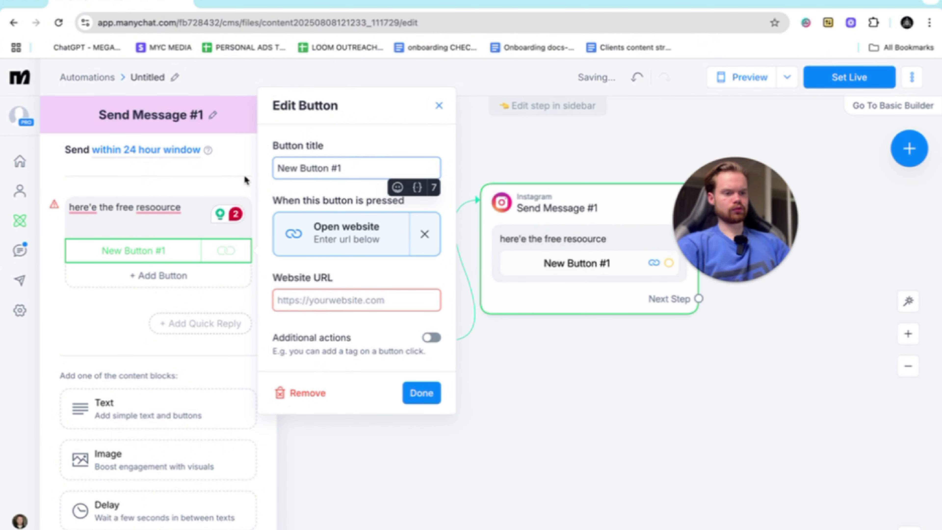
{"action": "key", "text": "BackSpace"}
{"action": "key", "text": "BackSpace"}
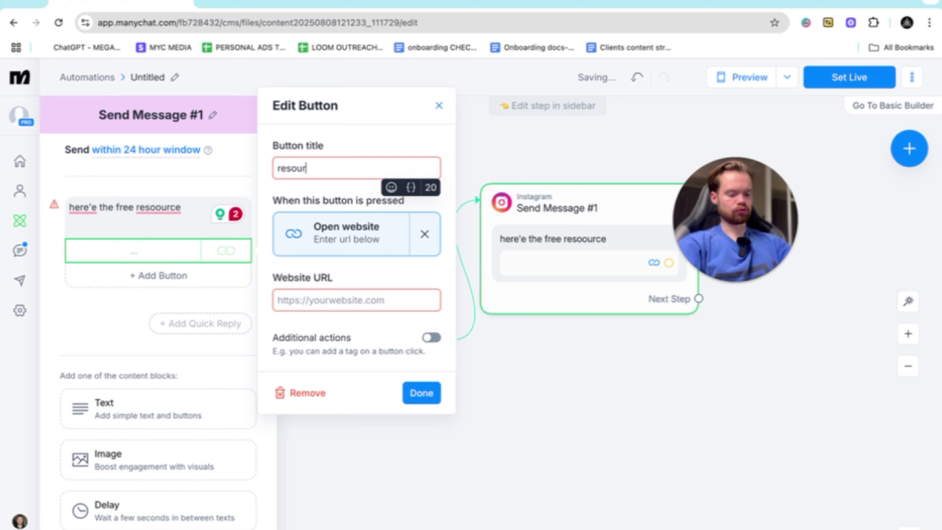
{"action": "left_click", "coordinate": [347, 299]}
{"action": "left_click", "coordinate": [419, 392]}
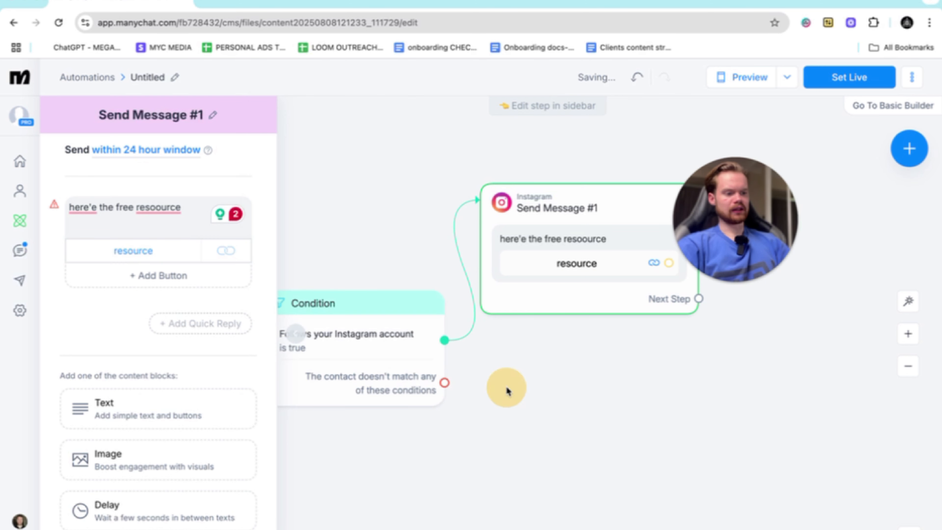
- Connect the condition's non-matching branch to a new Instagram message: "please make sure you're following my account then I will send it over"
{"action": "scroll", "coordinate": [507, 391], "scroll_direction": "down", "scroll_amount": 3}
{"action": "left_click_drag", "start_coordinate": [415, 360], "coordinate": [482, 380]}
{"action": "left_click", "coordinate": [533, 196]}
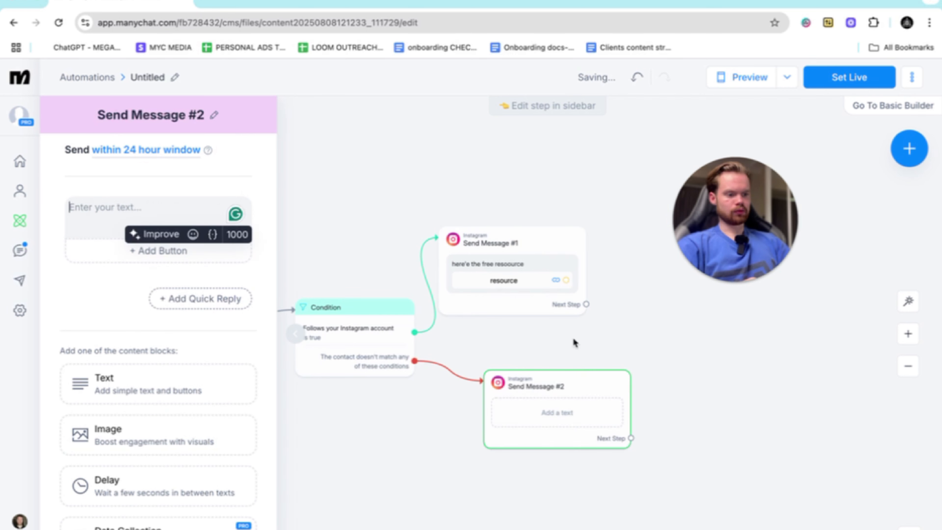
{"action": "type", "text": "please make sure you're fol"}
{"action": "left_click", "coordinate": [198, 203]}
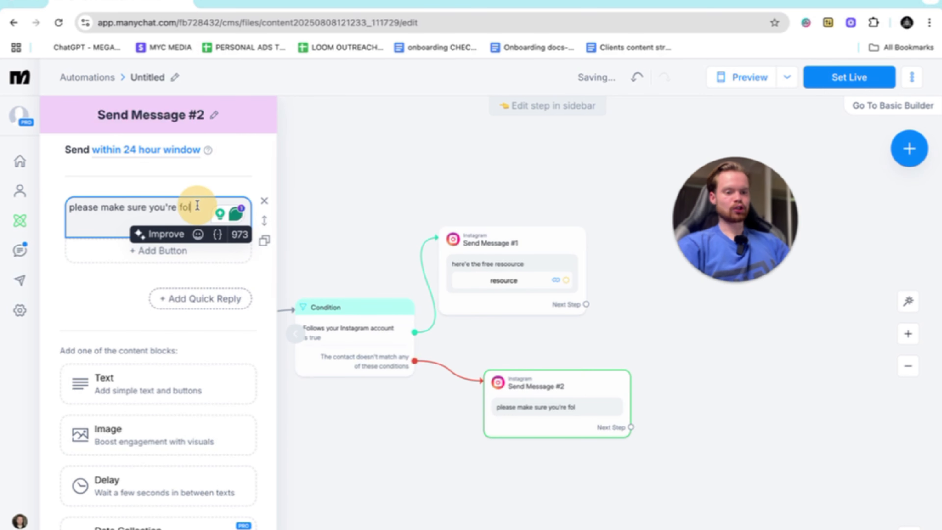
{"action": "type", "text": "lowing my accou"}
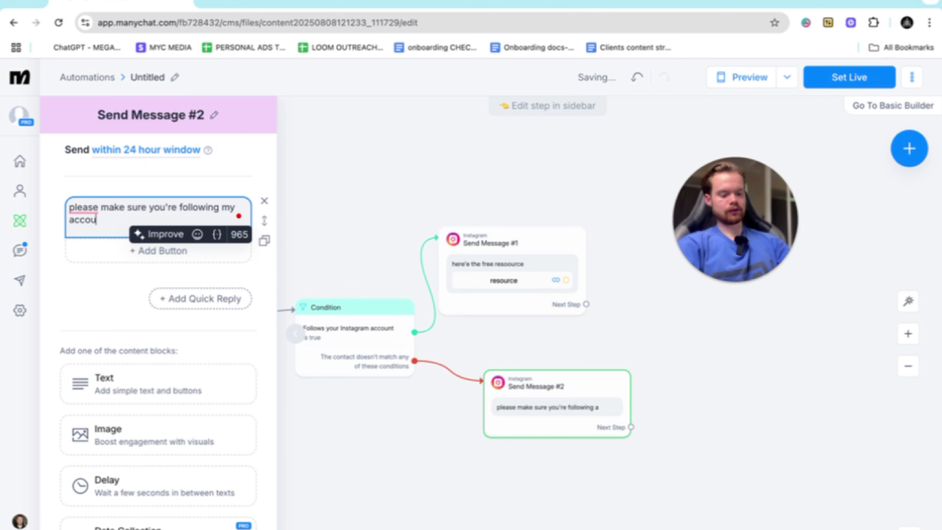
{"action": "type", "text": "nt then I will send it over"}
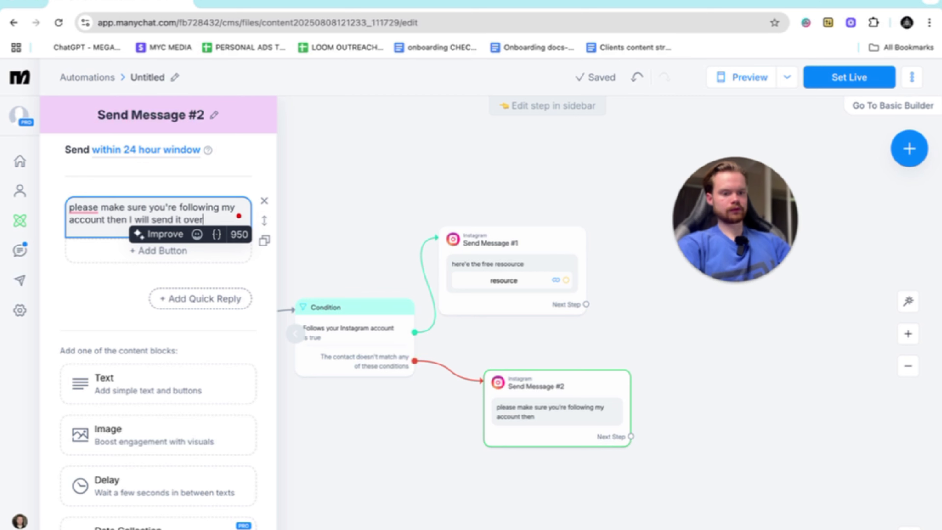
{"action": "left_click", "coordinate": [382, 186]}
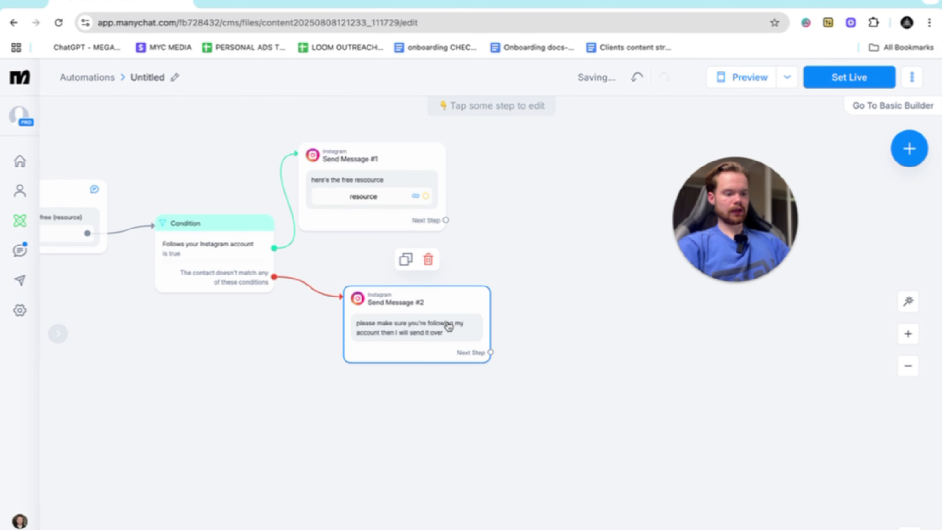
- Link the follow-request message to a second Condition step that checks "Follows your Instagram account" is true
{"action": "left_click", "coordinate": [449, 327]}
{"action": "left_click_drag", "start_coordinate": [491, 352], "coordinate": [552, 356]}
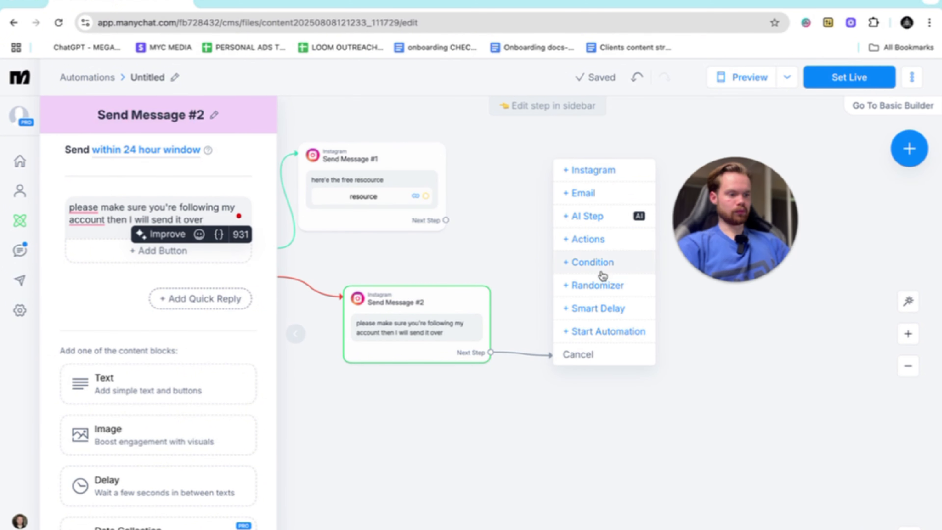
{"action": "left_click", "coordinate": [593, 263]}
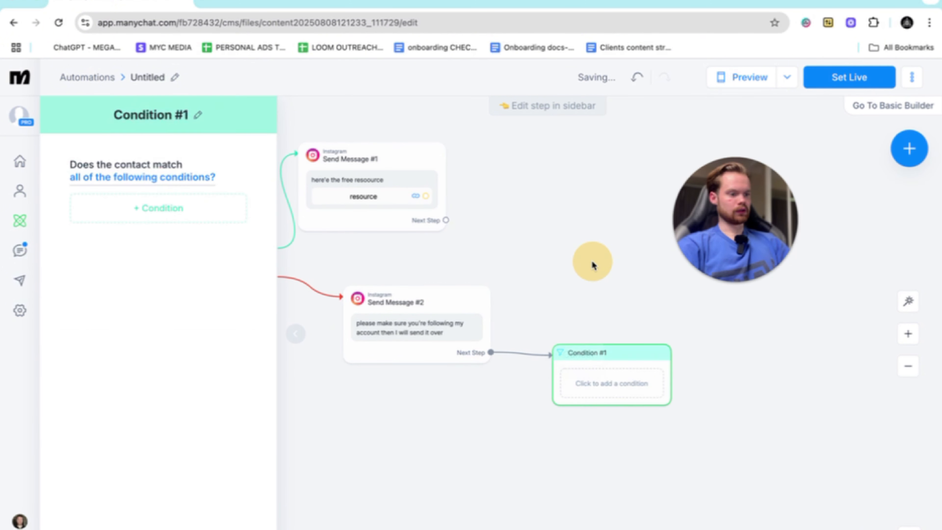
{"action": "left_click", "coordinate": [155, 207]}
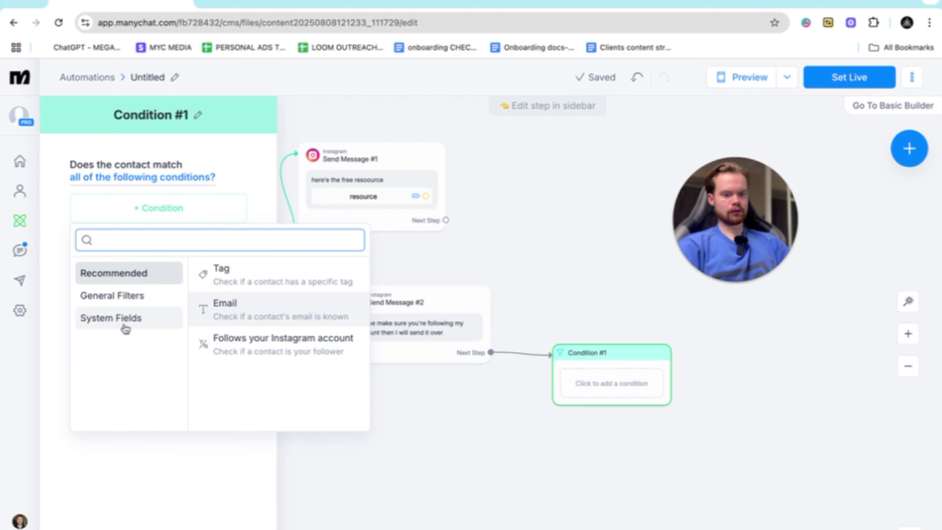
{"action": "left_click", "coordinate": [112, 317]}
{"action": "scroll", "coordinate": [304, 379], "scroll_direction": "down", "scroll_amount": 1}
{"action": "left_click", "coordinate": [354, 439]}
{"action": "scroll", "coordinate": [304, 411], "scroll_direction": "down", "scroll_amount": 3}
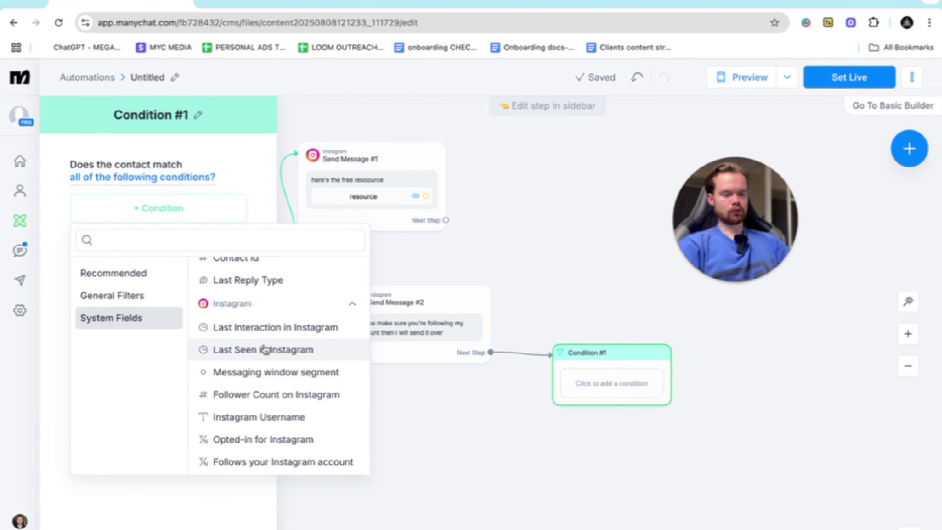
{"action": "scroll", "coordinate": [263, 404], "scroll_direction": "down", "scroll_amount": 2}
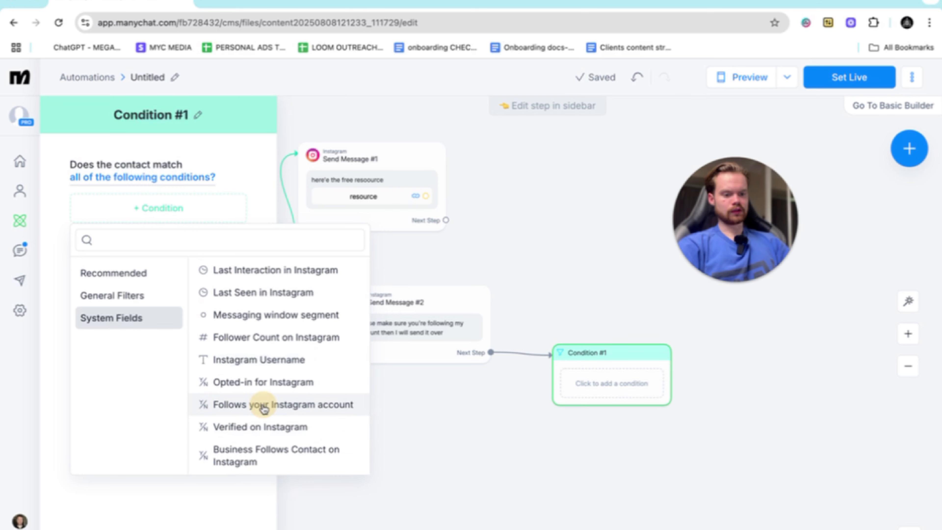
{"action": "left_click", "coordinate": [264, 409]}
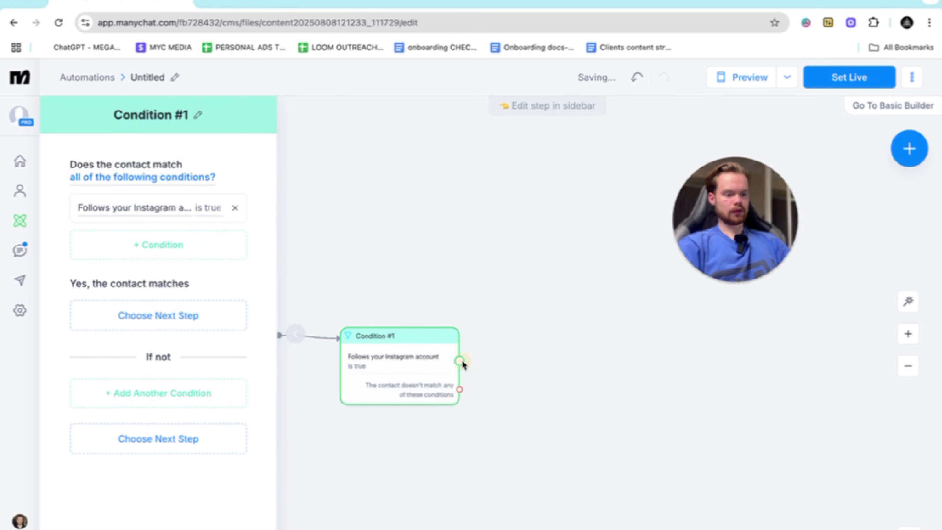
- Connect the second condition's matching branch to the free-resource message and its non-matching branch back to the follow-request message
{"action": "left_click_drag", "start_coordinate": [460, 360], "coordinate": [530, 326]}
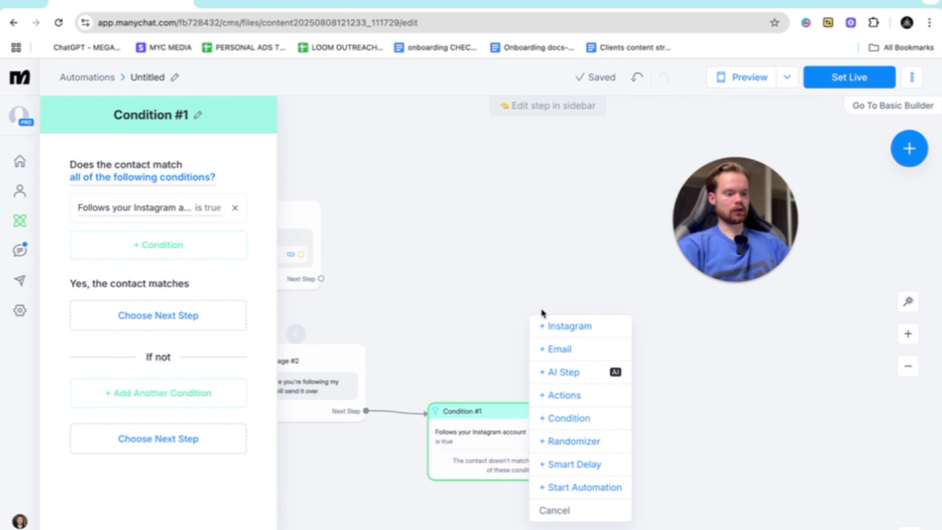
{"action": "scroll", "coordinate": [468, 272], "scroll_direction": "left", "scroll_amount": 5}
{"action": "scroll", "coordinate": [468, 272], "scroll_direction": "down", "scroll_amount": 4}
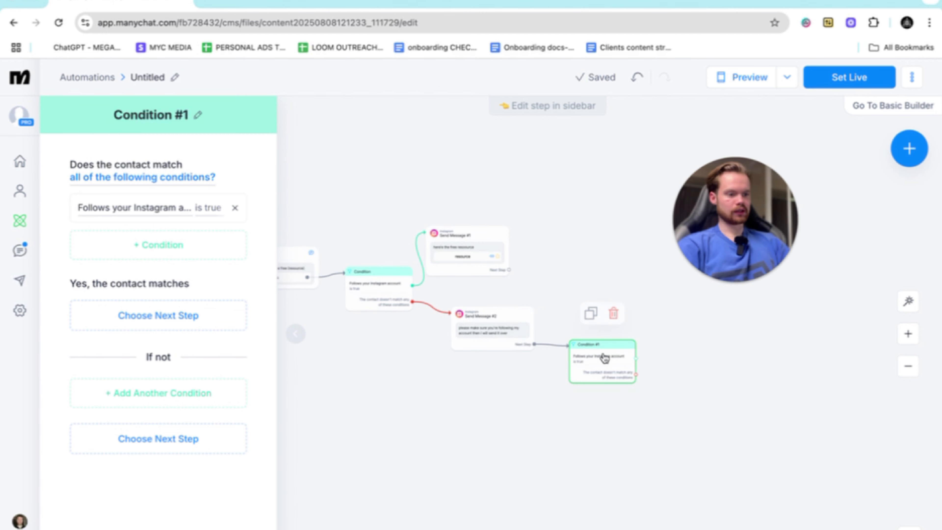
{"action": "scroll", "coordinate": [605, 358], "scroll_direction": "right", "scroll_amount": 2}
{"action": "left_click", "coordinate": [529, 349]}
{"action": "left_click_drag", "start_coordinate": [550, 355], "coordinate": [337, 241]}
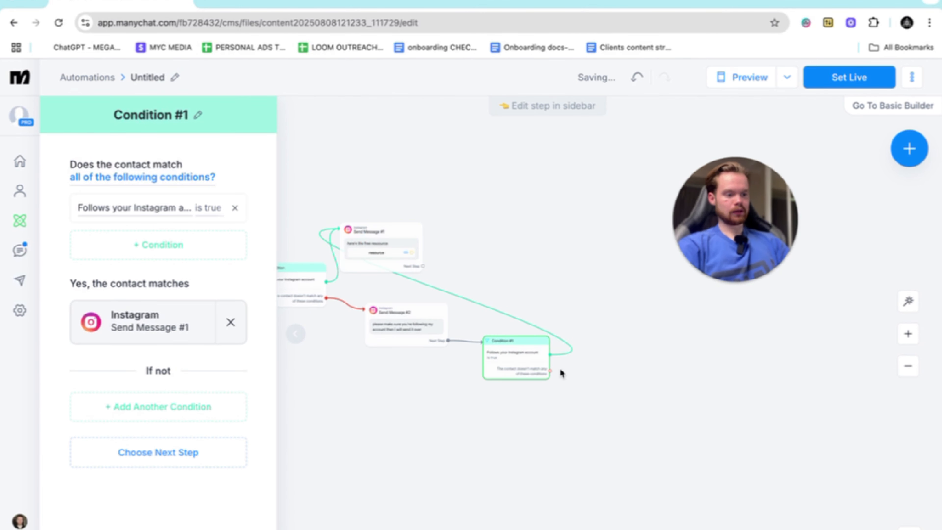
{"action": "left_click_drag", "start_coordinate": [550, 371], "coordinate": [387, 332]}
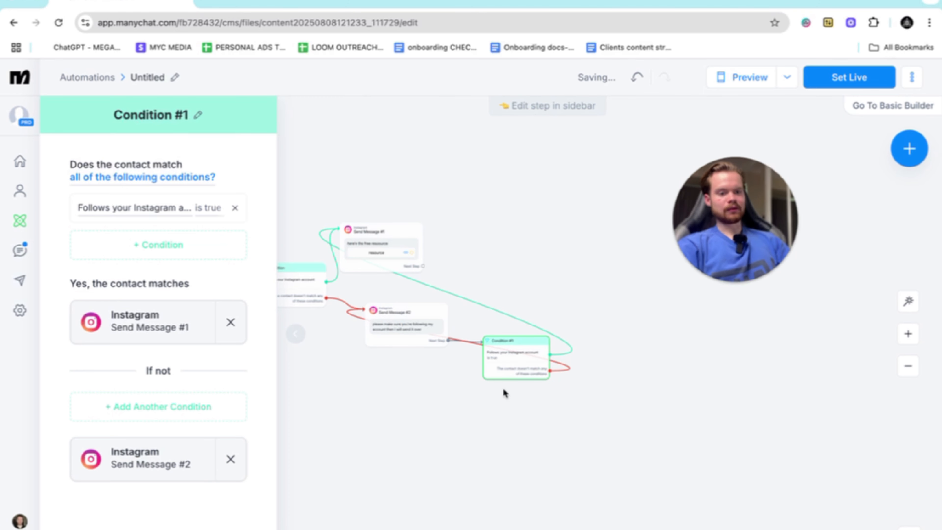
{"action": "scroll", "coordinate": [503, 389], "scroll_direction": "down", "scroll_amount": 3}
{"action": "scroll", "coordinate": [504, 389], "scroll_direction": "up", "scroll_amount": 8}
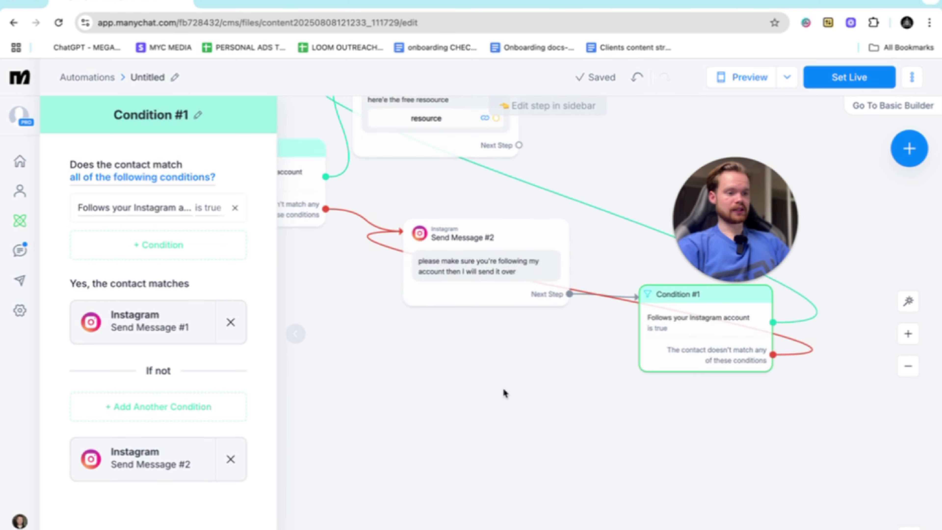
- Examine how both follow conditions link to the free-resource message and the follow-request message
{"action": "scroll", "coordinate": [504, 393], "scroll_direction": "down", "scroll_amount": 5}
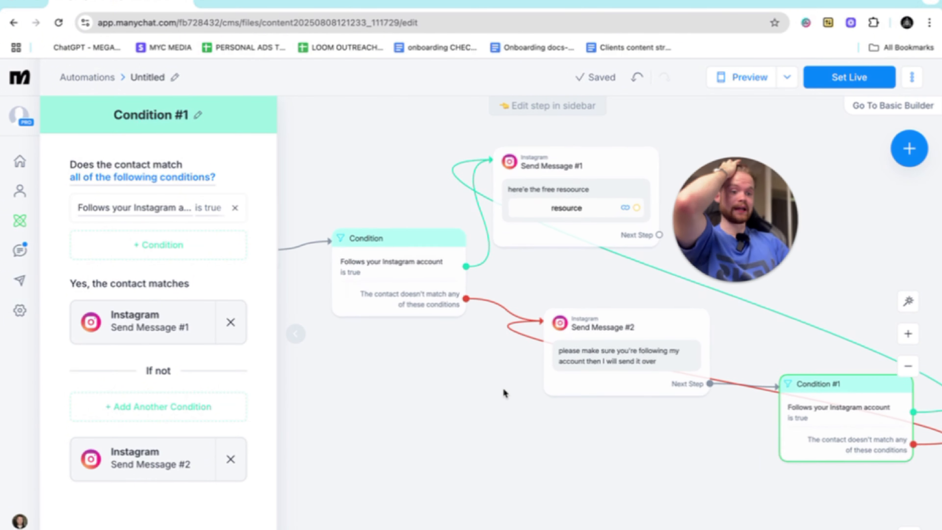
{"action": "scroll", "coordinate": [504, 392], "scroll_direction": "up", "scroll_amount": 1}
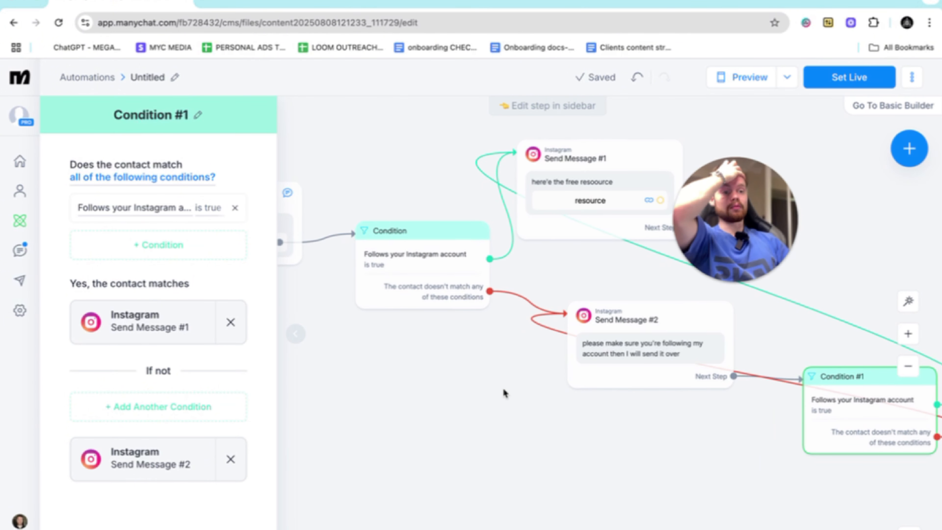
{"action": "scroll", "coordinate": [504, 389], "scroll_direction": "right", "scroll_amount": 3}
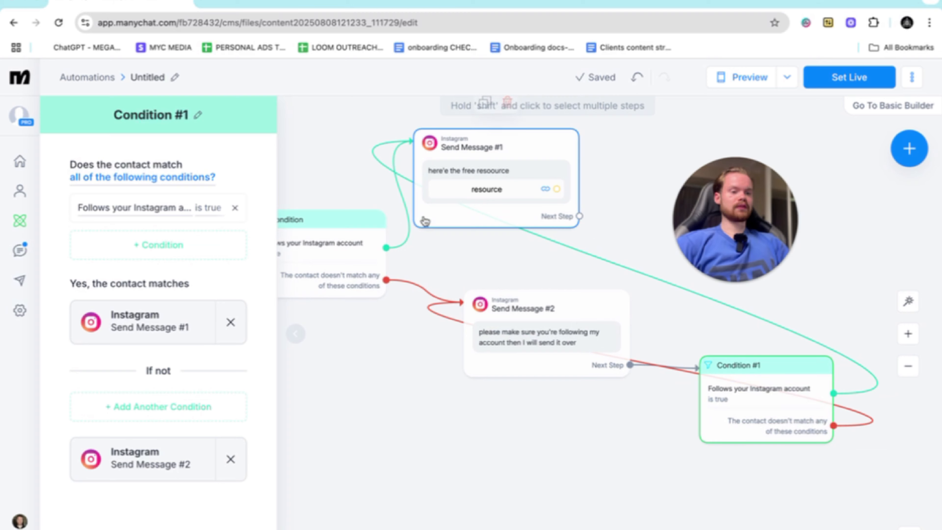
{"action": "scroll", "coordinate": [426, 219], "scroll_direction": "left", "scroll_amount": 2}
{"action": "scroll", "coordinate": [638, 357], "scroll_direction": "right", "scroll_amount": 4}
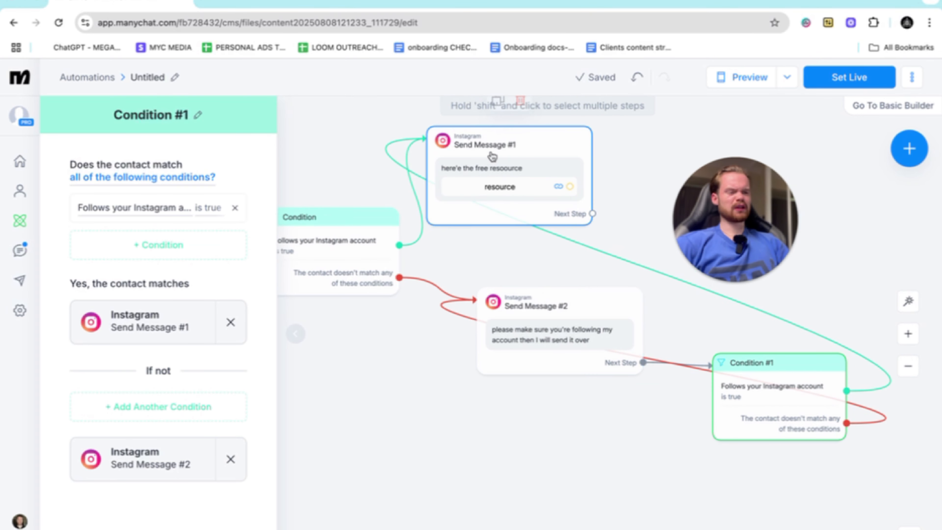
{"action": "scroll", "coordinate": [497, 152], "scroll_direction": "down", "scroll_amount": 3}
{"action": "scroll", "coordinate": [532, 237], "scroll_direction": "right", "scroll_amount": 8}
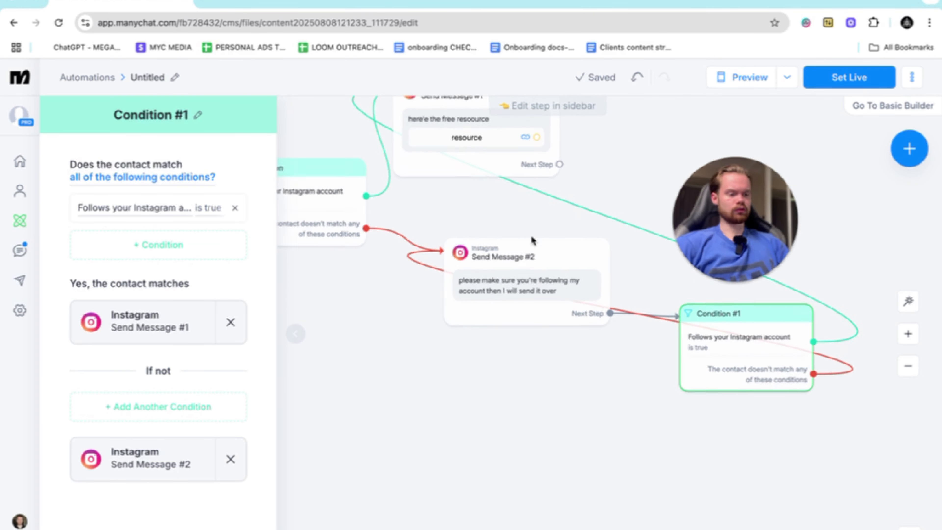
{"action": "scroll", "coordinate": [396, 262], "scroll_direction": "left", "scroll_amount": 2}
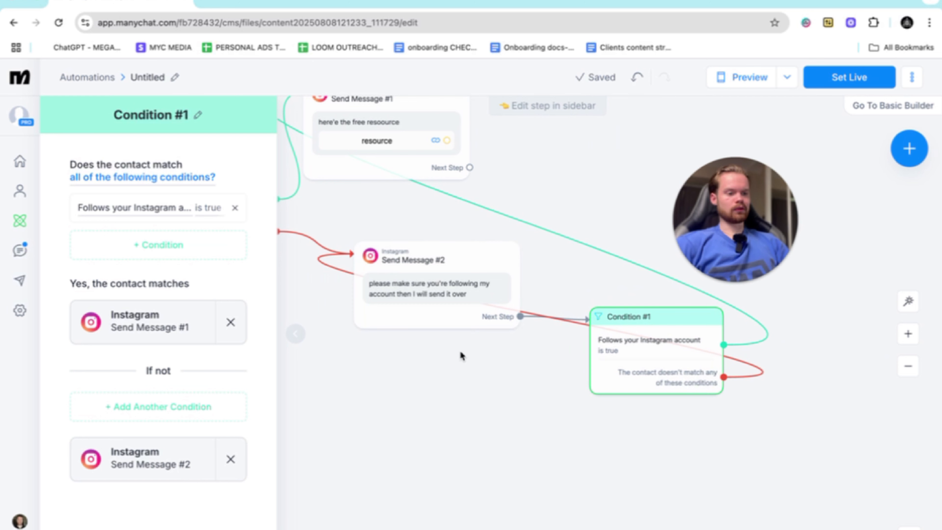
{"action": "scroll", "coordinate": [482, 345], "scroll_direction": "right", "scroll_amount": 8}
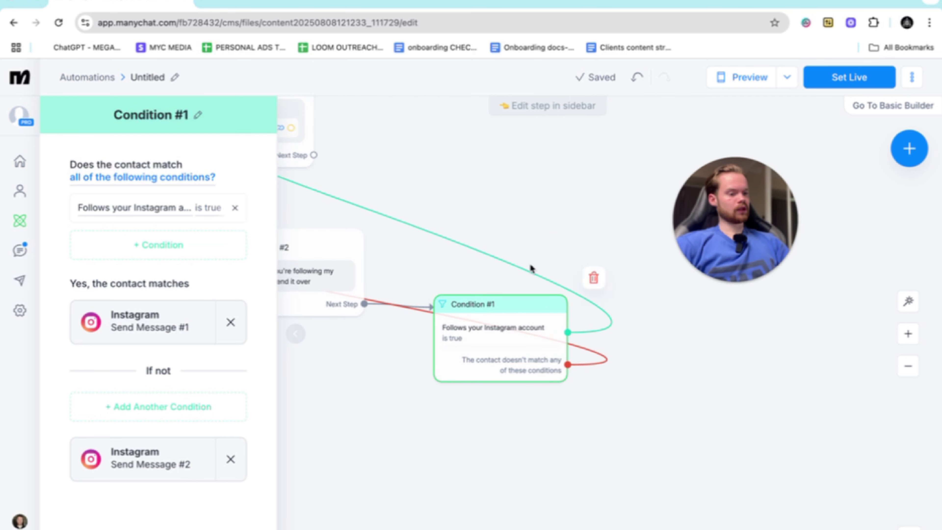
{"action": "scroll", "coordinate": [491, 323], "scroll_direction": "left", "scroll_amount": 6}
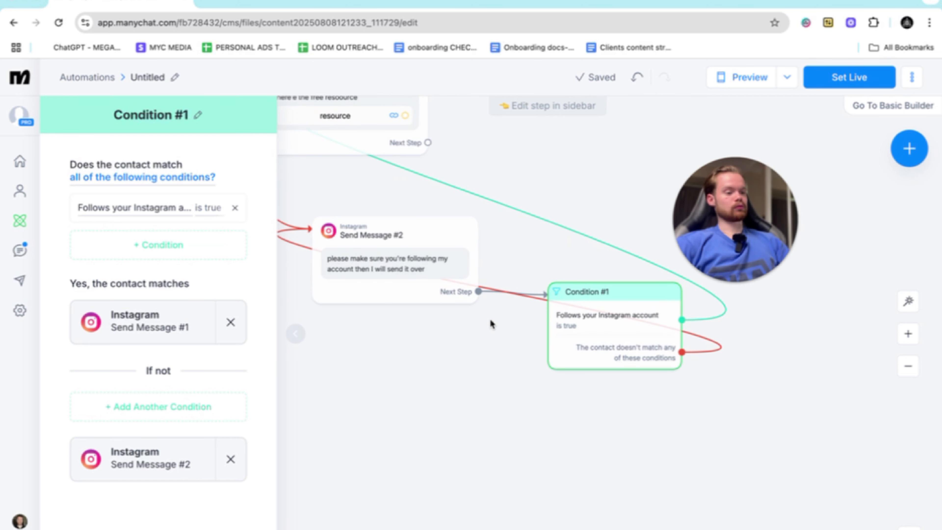
{"action": "scroll", "coordinate": [492, 325], "scroll_direction": "up", "scroll_amount": 2}
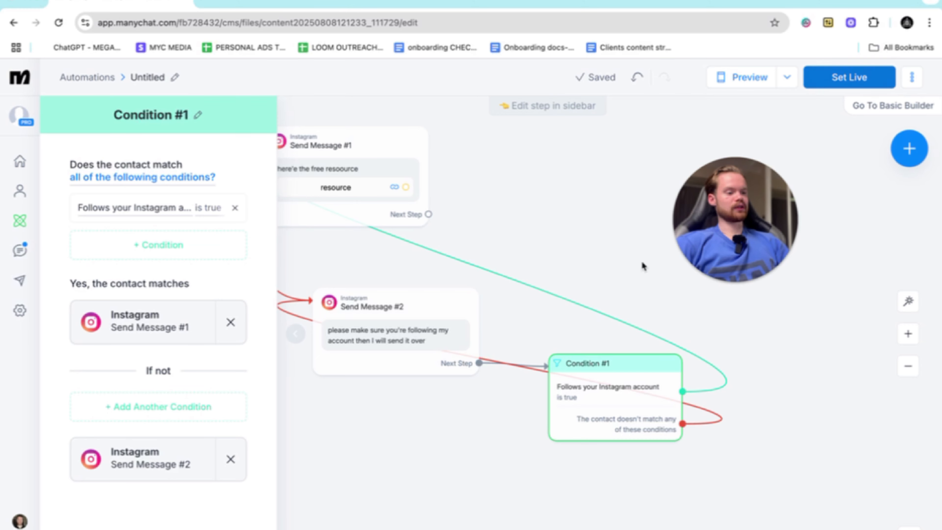
{"action": "scroll", "coordinate": [605, 293], "scroll_direction": "right", "scroll_amount": 3}
{"action": "scroll", "coordinate": [605, 295], "scroll_direction": "left", "scroll_amount": 6}
- Connect the free-resource message to a new Smart Delay step and set its duration to 2 hours
{"action": "scroll", "coordinate": [605, 294], "scroll_direction": "up", "scroll_amount": 4}
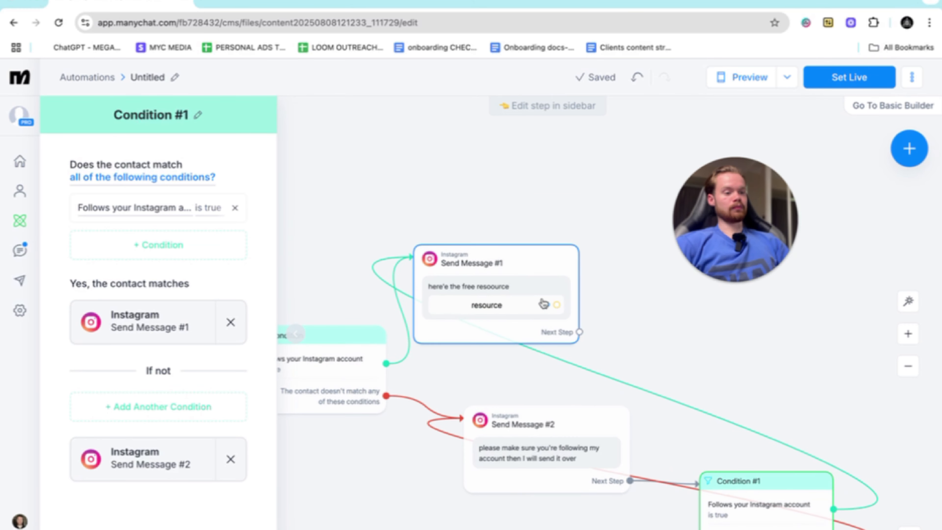
{"action": "left_click_drag", "start_coordinate": [579, 332], "coordinate": [705, 305]}
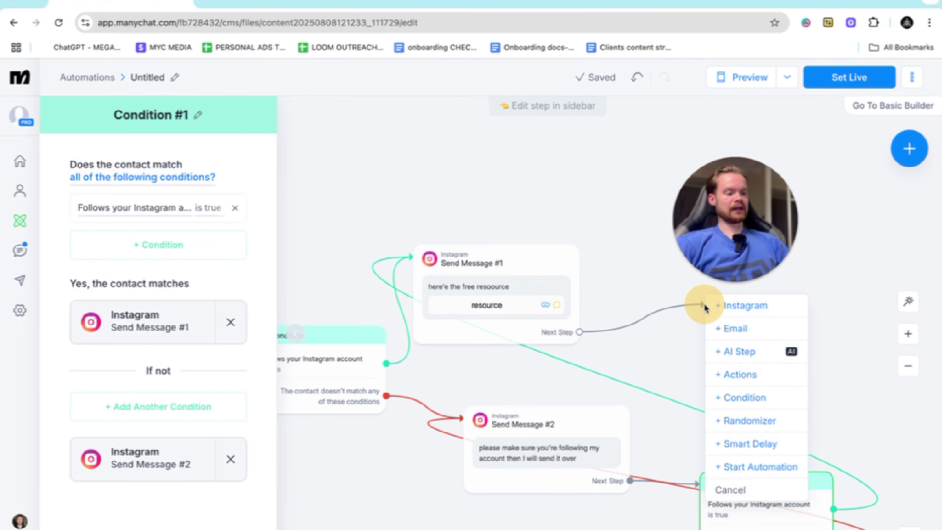
{"action": "left_click", "coordinate": [740, 443]}
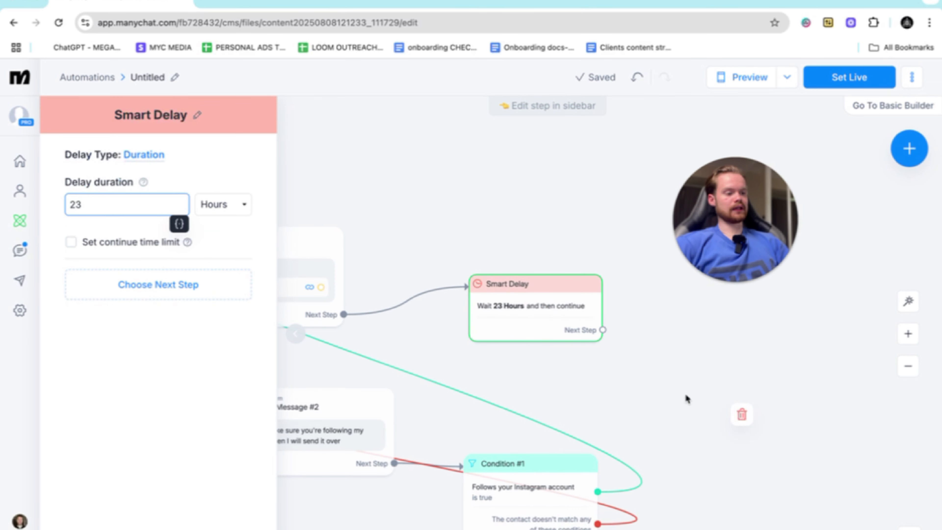
{"action": "key", "text": "BackSpace"}
{"action": "key", "text": "BackSpace"}
{"action": "type", "text": "2"}
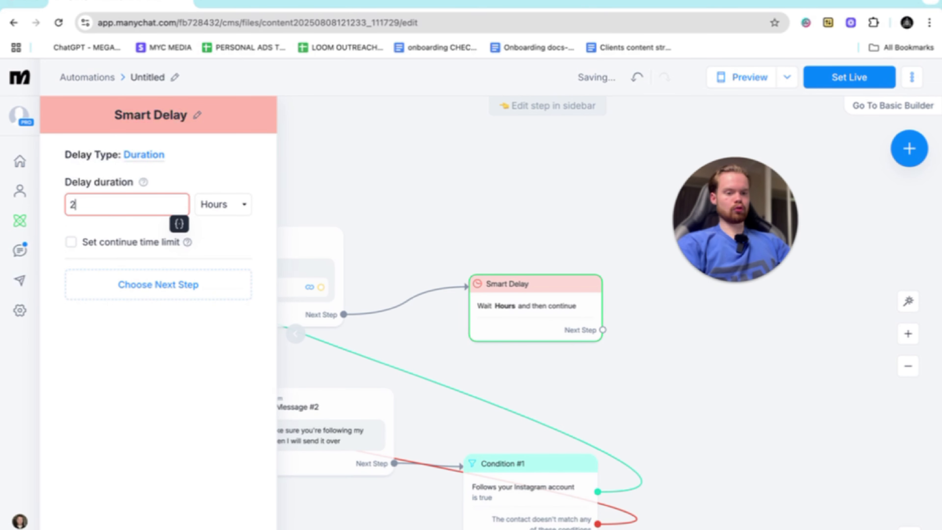
{"action": "left_click", "coordinate": [239, 167]}
- Connect the Smart Delay to a new Instagram message reading "how did you find the free (resource)?"
{"action": "left_click_drag", "start_coordinate": [604, 331], "coordinate": [746, 331]}
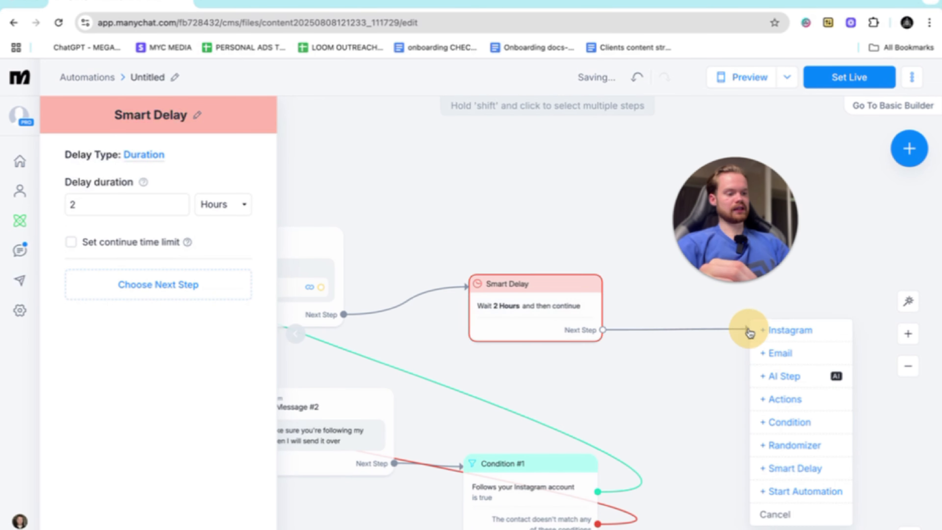
{"action": "left_click", "coordinate": [797, 332]}
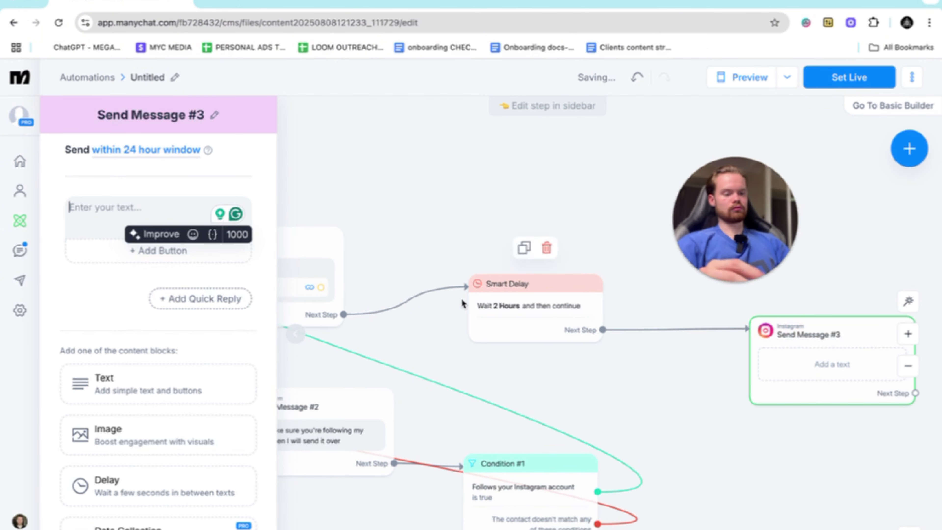
{"action": "type", "text": "how did you "}
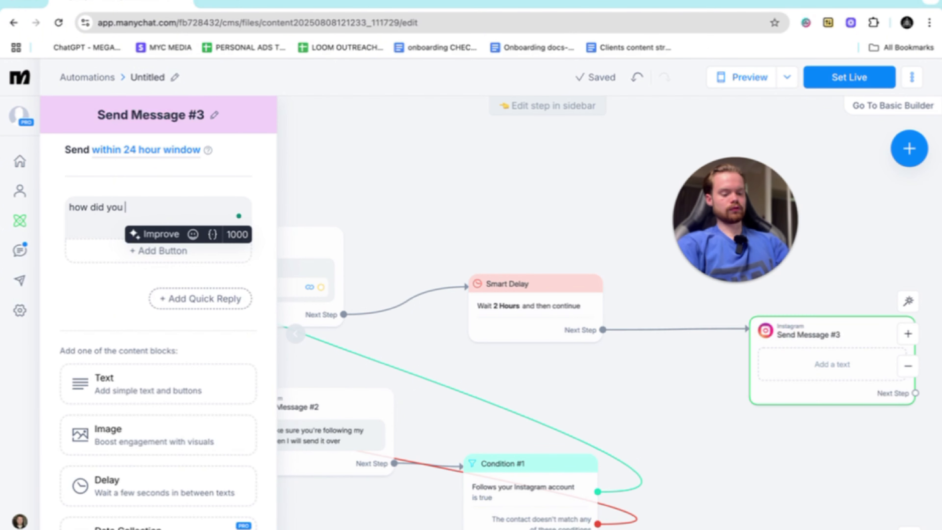
{"action": "type", "text": "find the free "}
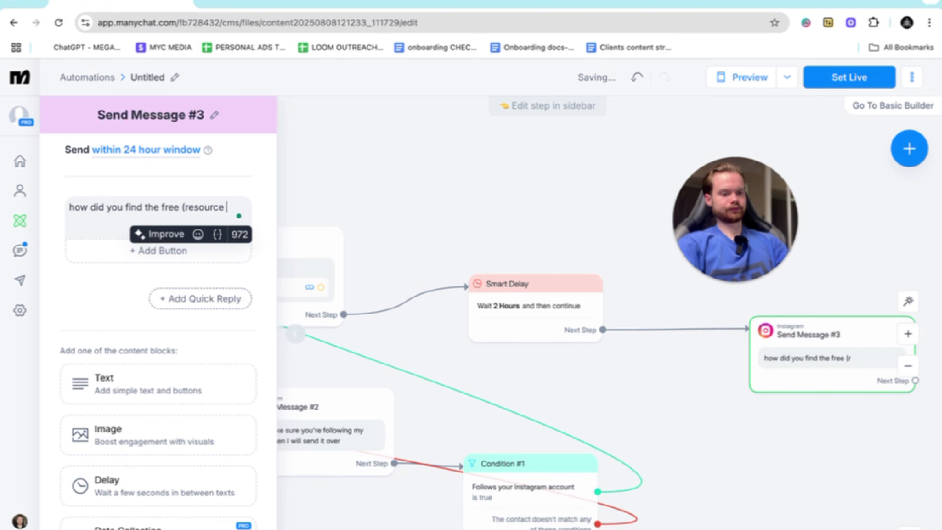
{"action": "type", "text": "(resource"}
{"action": "key", "text": "BackSpace"}
{"action": "left_click", "coordinate": [330, 140]}
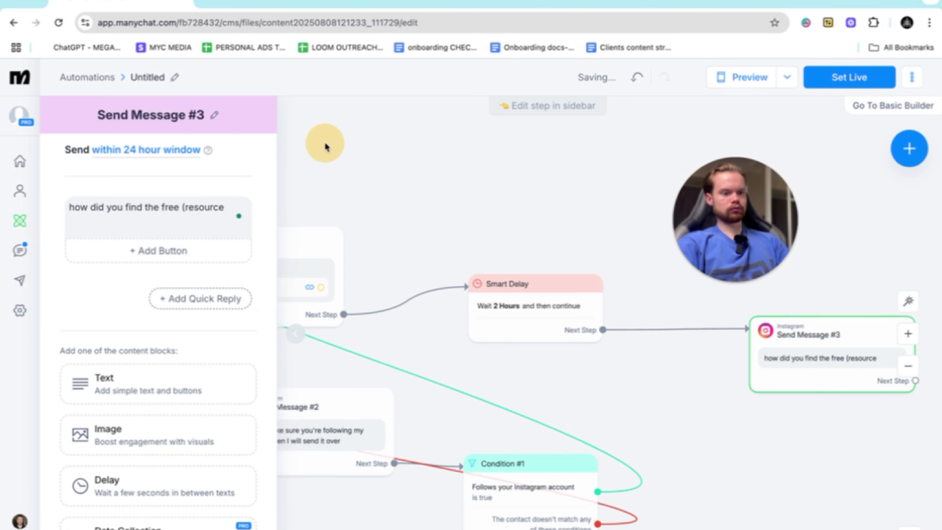
{"action": "left_click", "coordinate": [223, 208]}
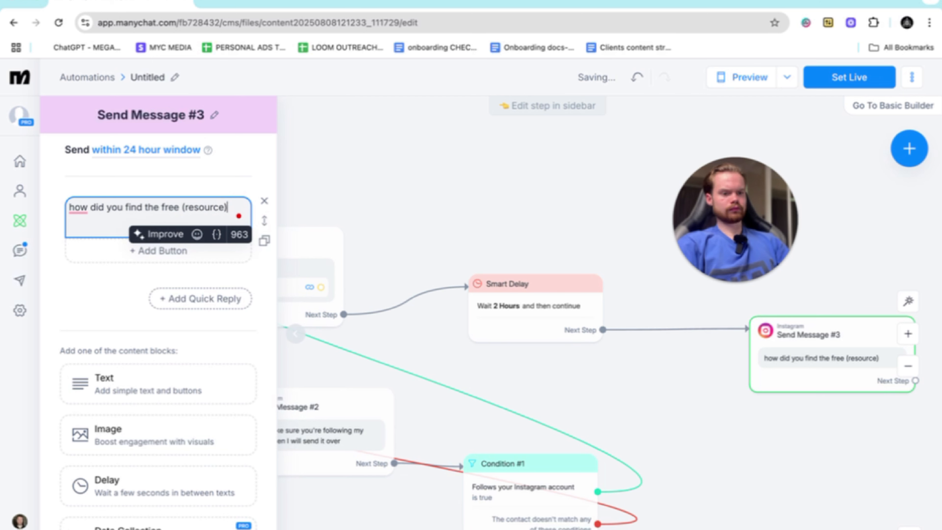
- Close the follow-up message's editor and reposition its card slightly higher beside the Smart Delay step
{"action": "scroll", "coordinate": [526, 329], "scroll_direction": "right", "scroll_amount": 8}
{"action": "left_click", "coordinate": [669, 433]}
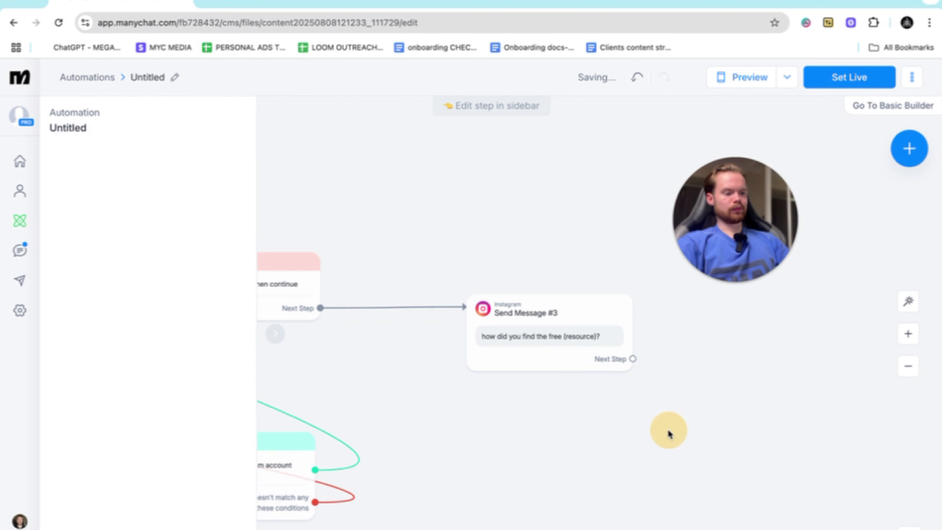
{"action": "left_click_drag", "start_coordinate": [600, 330], "coordinate": [586, 299]}
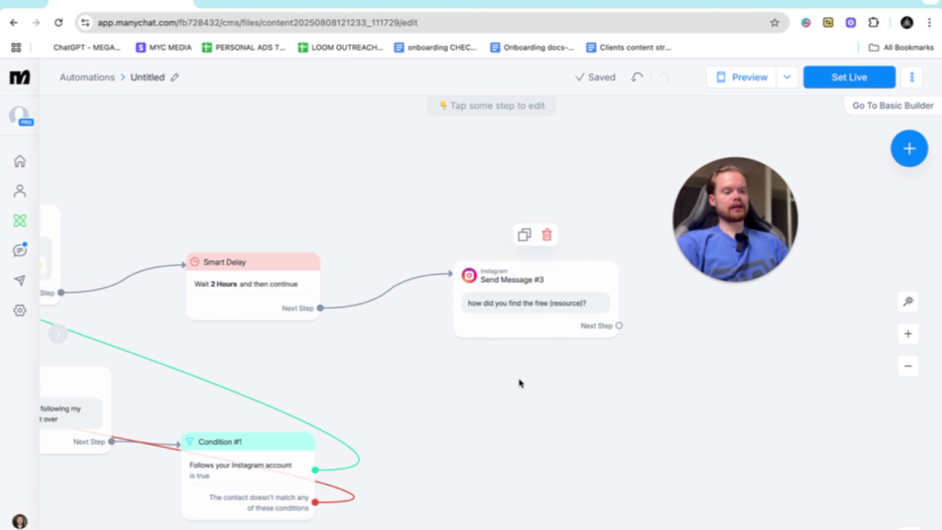
- Review the complete automation flow from the comment trigger through both conditions to the delayed follow-up message
{"action": "scroll", "coordinate": [519, 383], "scroll_direction": "left", "scroll_amount": 8}
{"action": "scroll", "coordinate": [520, 383], "scroll_direction": "down", "scroll_amount": 3}
{"action": "scroll", "coordinate": [519, 382], "scroll_direction": "left", "scroll_amount": 4}
{"action": "scroll", "coordinate": [520, 383], "scroll_direction": "left", "scroll_amount": 4}
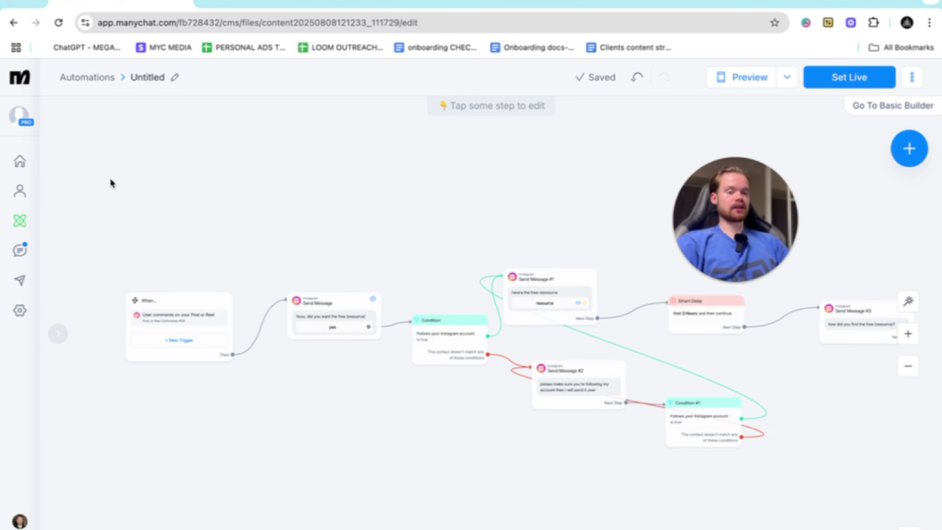
{"action": "left_click_drag", "start_coordinate": [735, 205], "coordinate": [723, 157]}
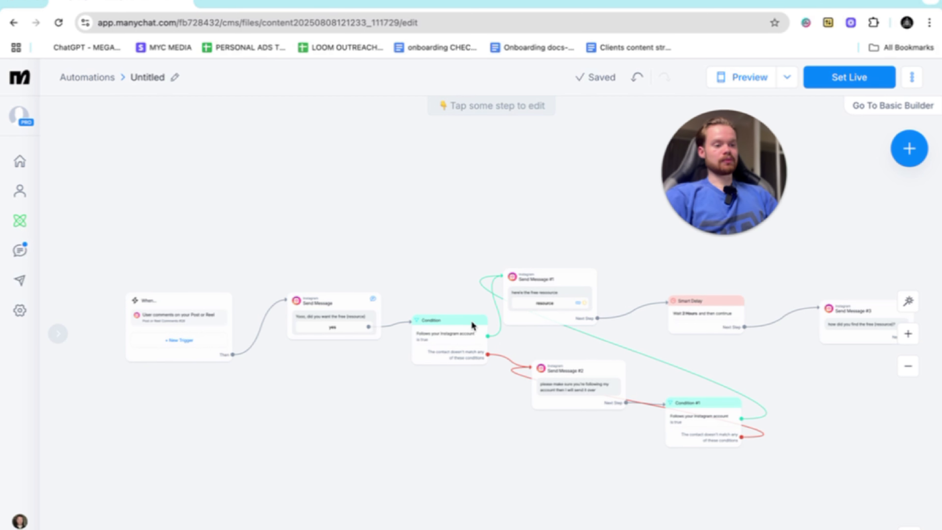
{"action": "mouse_move", "coordinate": [455, 350]}
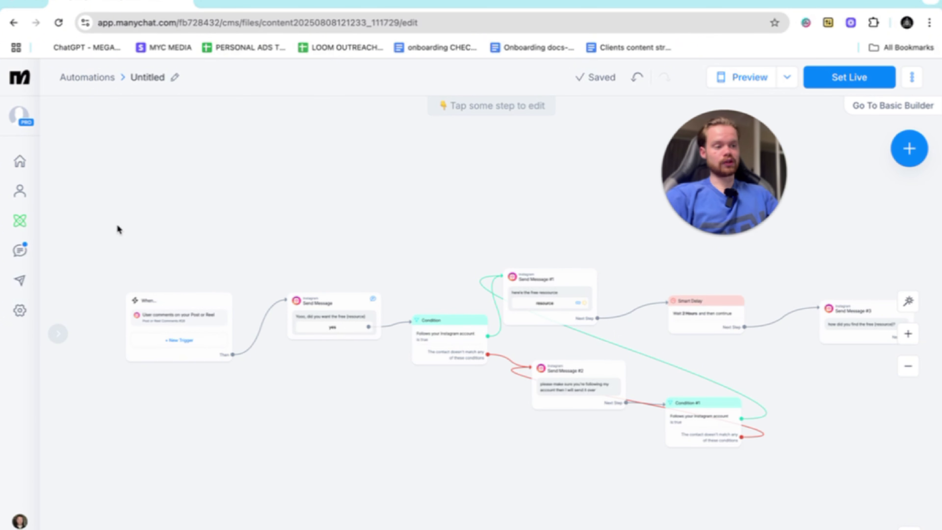
{"action": "left_click_drag", "start_coordinate": [110, 242], "coordinate": [191, 241]}
{"action": "left_click_drag", "start_coordinate": [389, 280], "coordinate": [350, 268]}
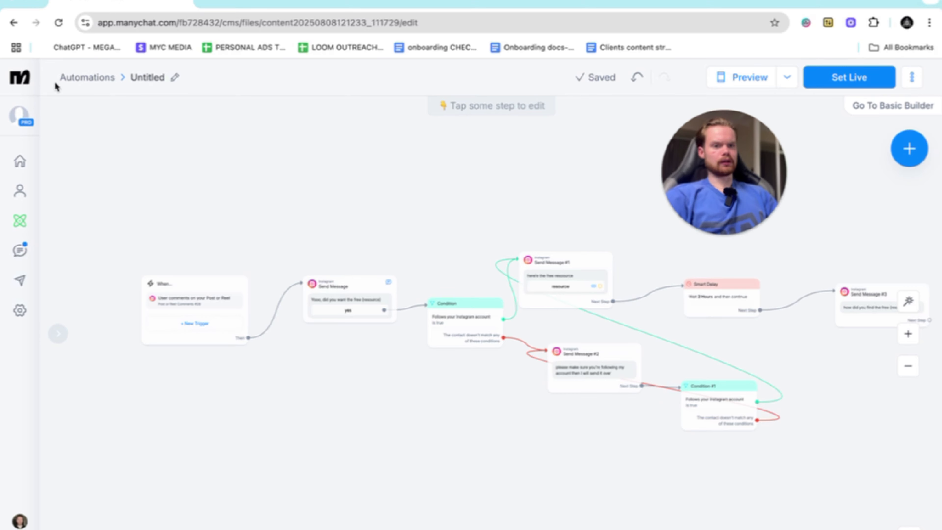
- Leave the current automation and create a new one from scratch in the automations list
{"action": "left_click", "coordinate": [20, 77]}
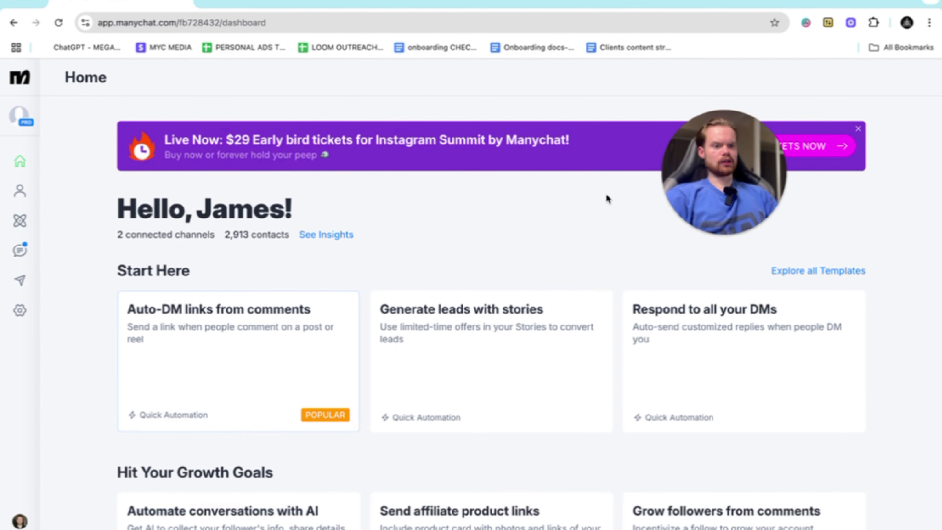
{"action": "left_click", "coordinate": [20, 220]}
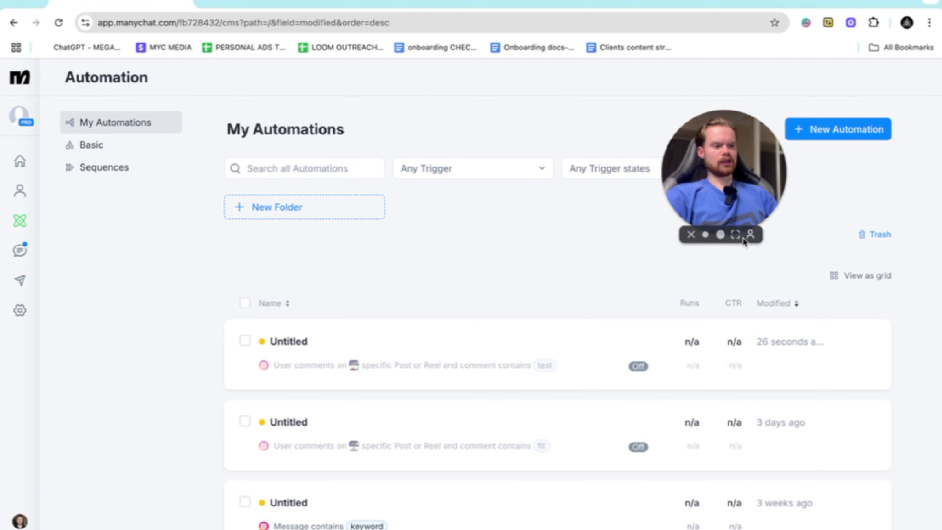
{"action": "left_click", "coordinate": [838, 134]}
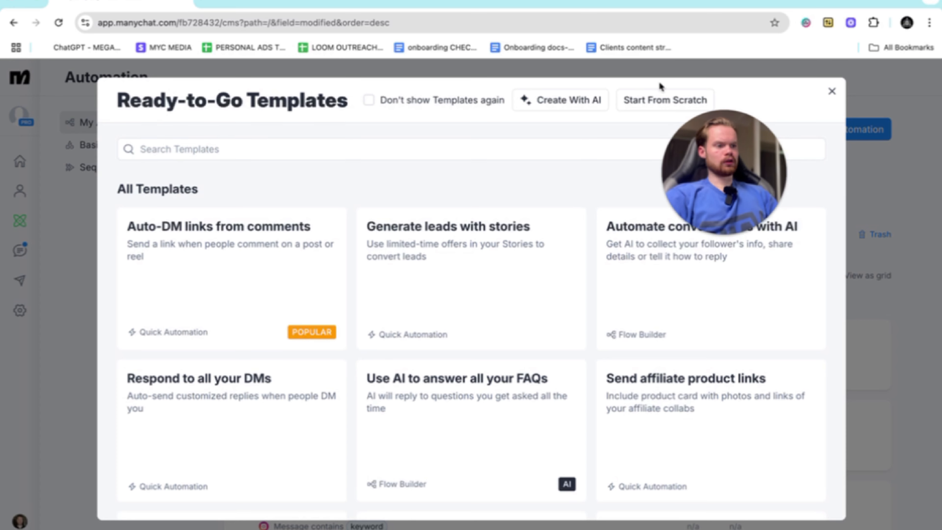
{"action": "left_click", "coordinate": [649, 99]}
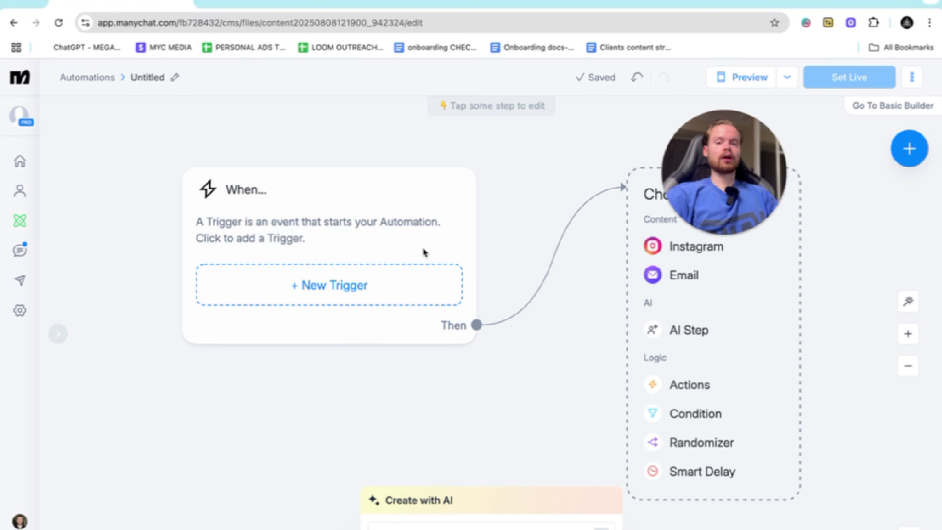
- Add a trigger for user comments on a Post or Reel and choose the first specific Reel
{"action": "left_click", "coordinate": [357, 183]}
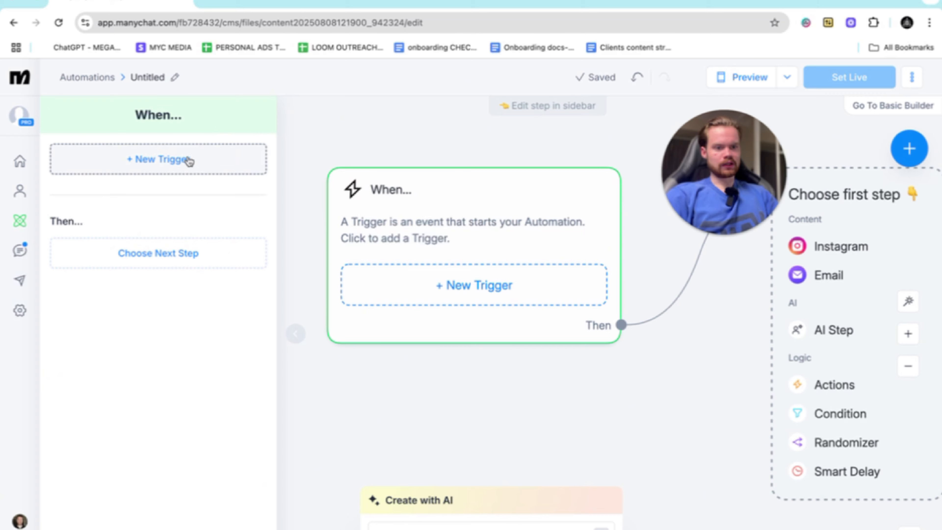
{"action": "left_click", "coordinate": [189, 153]}
{"action": "left_click", "coordinate": [481, 184]}
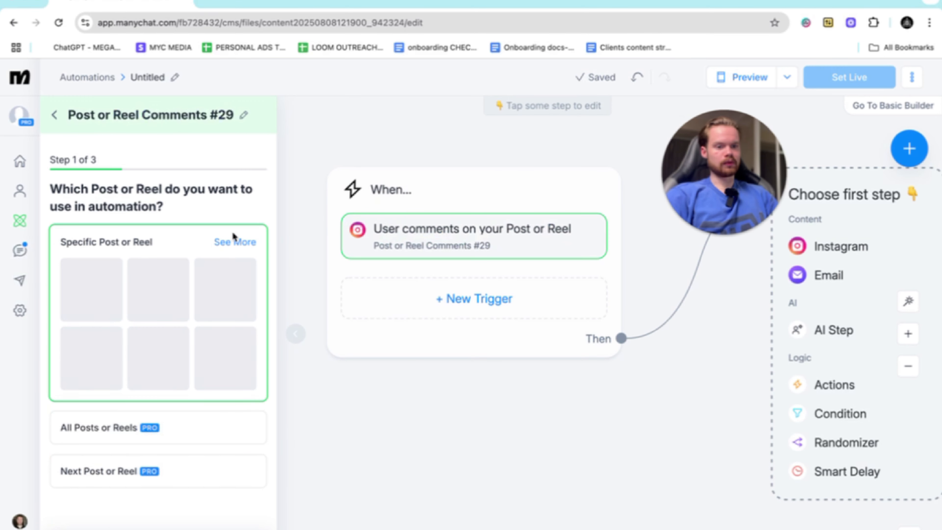
{"action": "left_click", "coordinate": [113, 285]}
{"action": "left_click", "coordinate": [229, 529]}
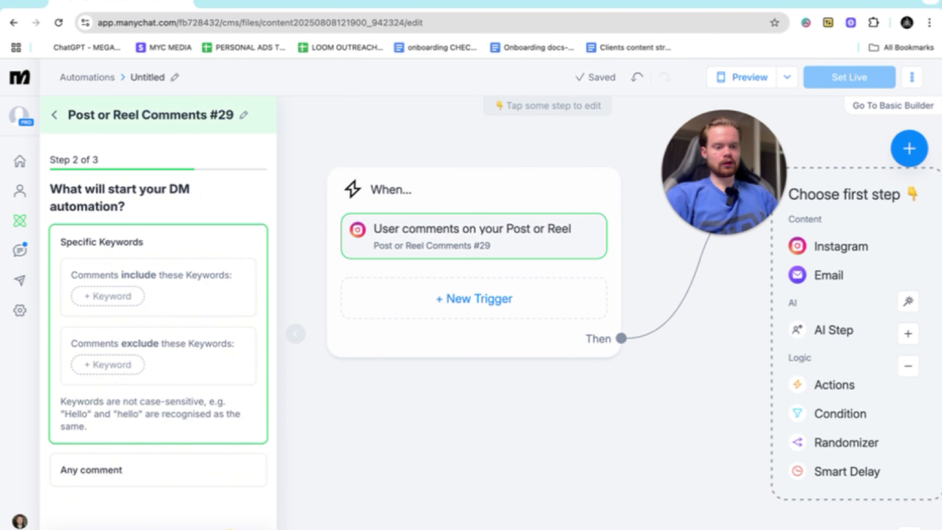
- Set "test" as the keyword that comments must include and continue through the trigger setup
{"action": "left_click", "coordinate": [108, 297]}
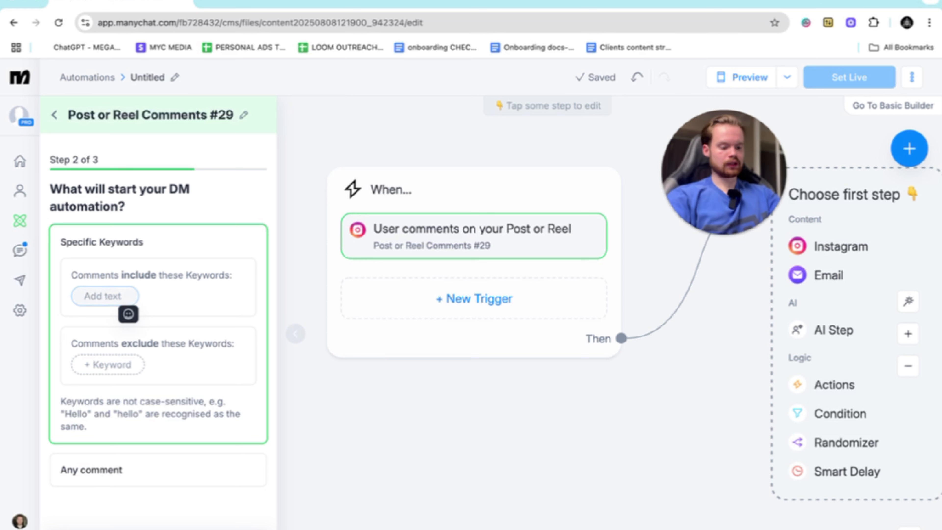
{"action": "type", "text": "test"}
{"action": "left_click", "coordinate": [222, 523]}
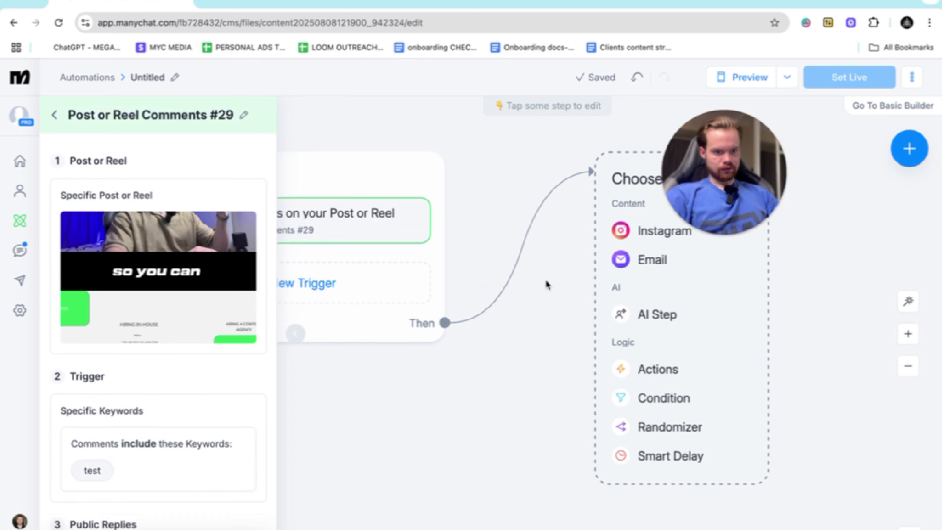
- Add an Instagram message as the comment reply with the text "yooo did you want the free resouce ?"
{"action": "left_click", "coordinate": [556, 283]}
{"action": "left_click", "coordinate": [176, 213]}
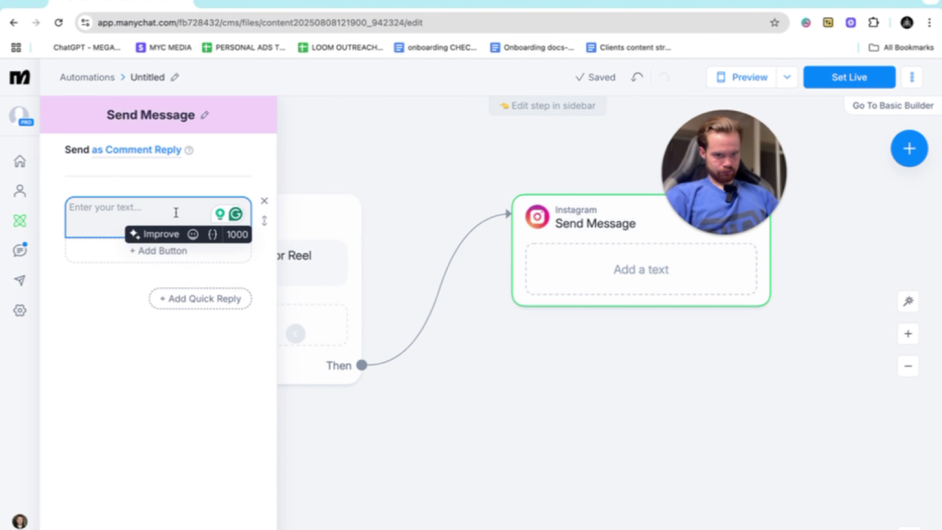
{"action": "type", "text": "yooo did you want the f"}
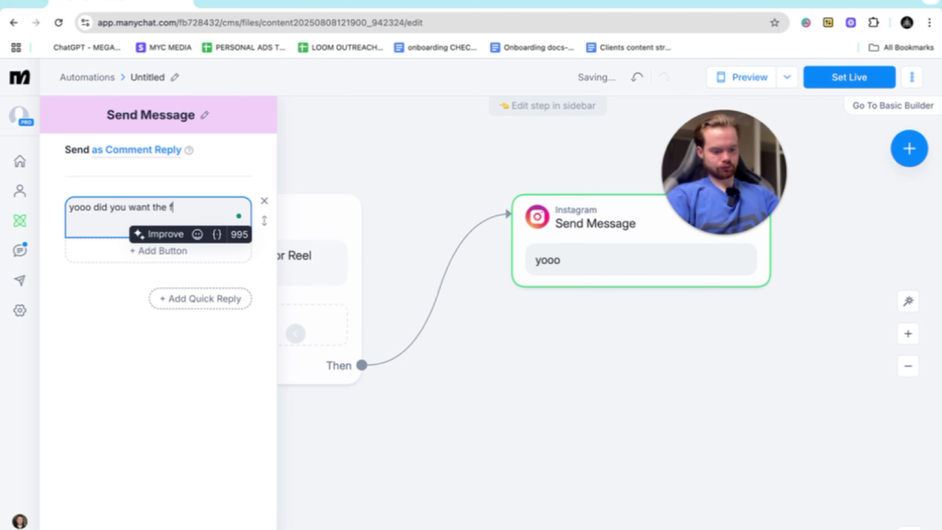
{"action": "type", "text": "ree resouc"}
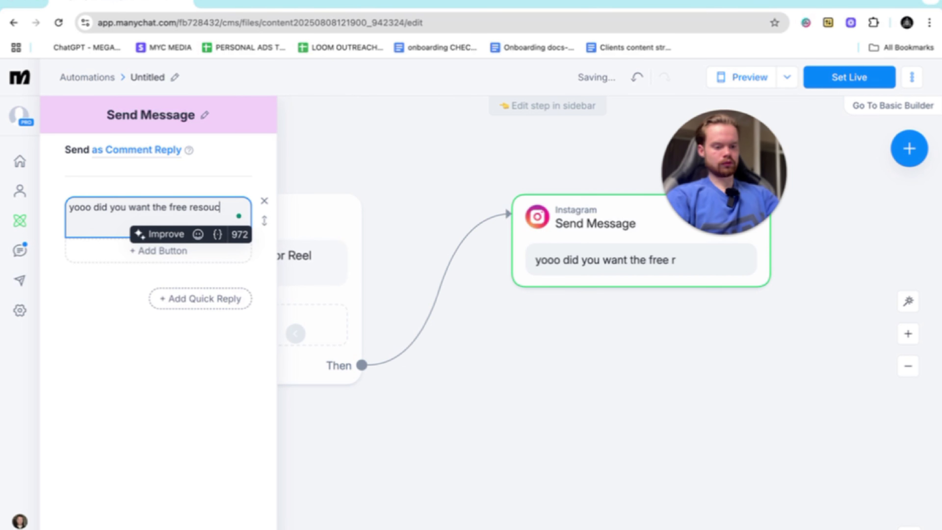
{"action": "type", "text": "?"}
- Add a "yes" button to the reply message that leads to a new Instagram message
{"action": "left_click", "coordinate": [134, 251]}
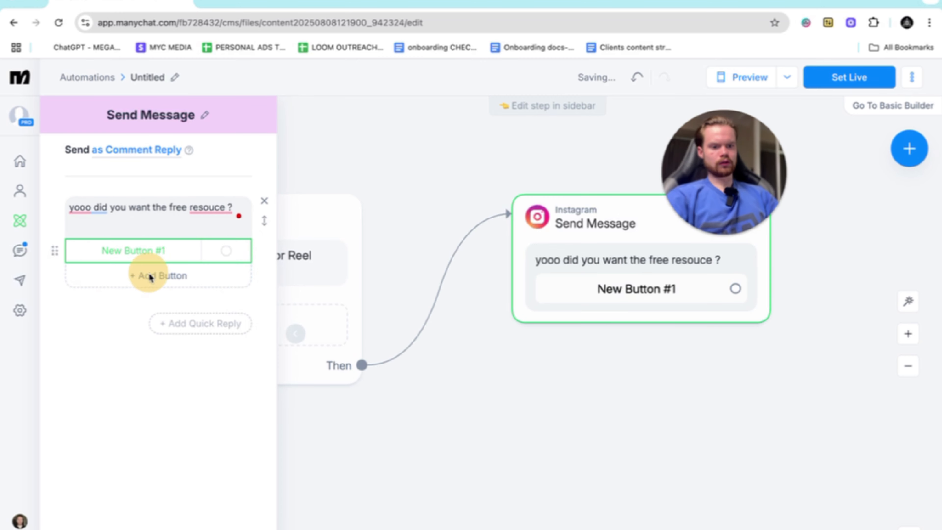
{"action": "key", "text": "BackSpace"}
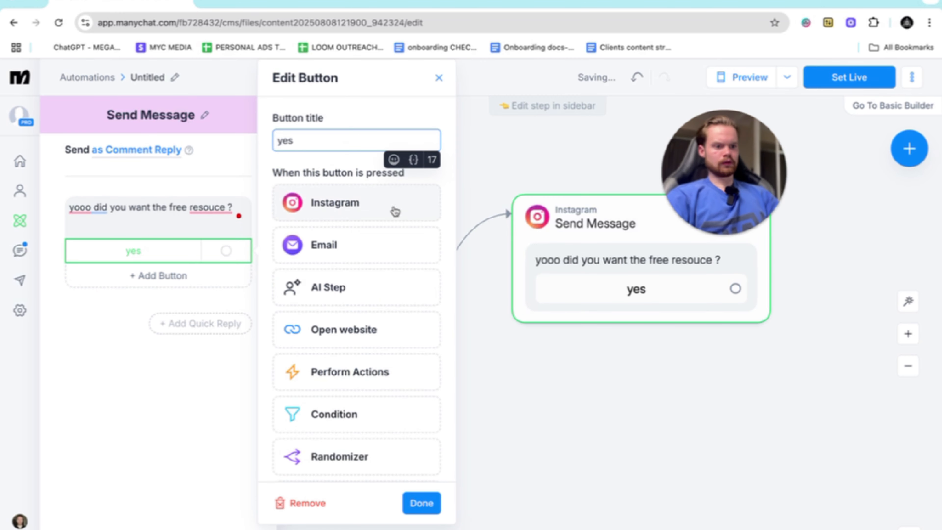
{"action": "left_click", "coordinate": [334, 203]}
{"action": "left_click", "coordinate": [625, 405]}
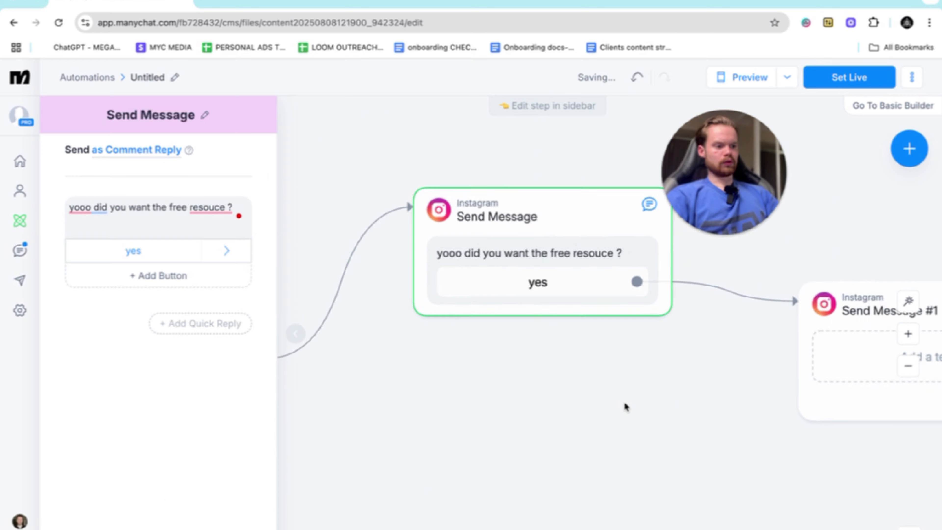
- Reposition the new message step slightly higher and enter "please send youe email" as its text
{"action": "left_click", "coordinate": [551, 274]}
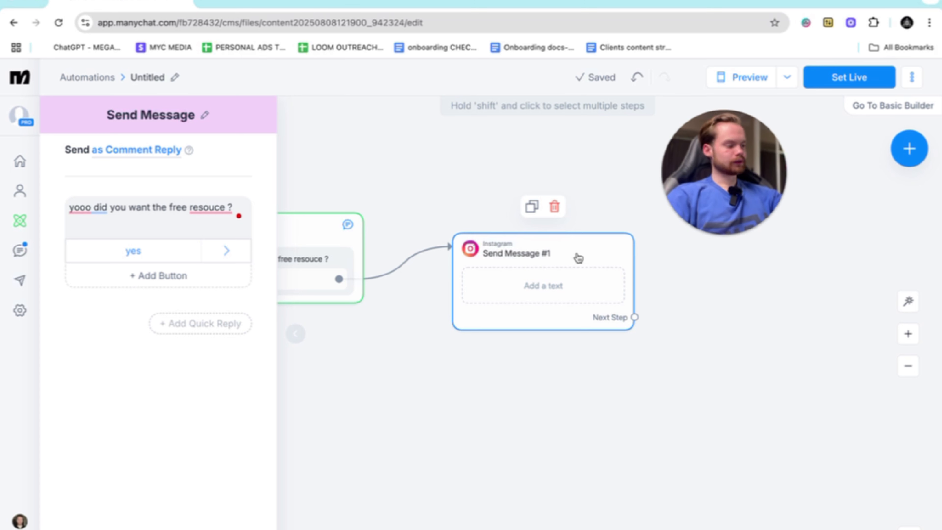
{"action": "left_click_drag", "start_coordinate": [523, 256], "coordinate": [521, 236]}
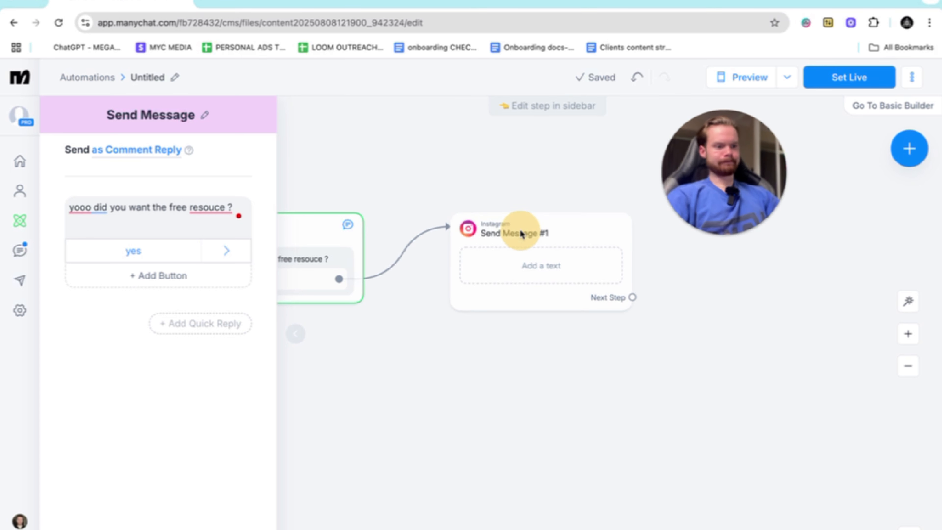
{"action": "left_click", "coordinate": [514, 232]}
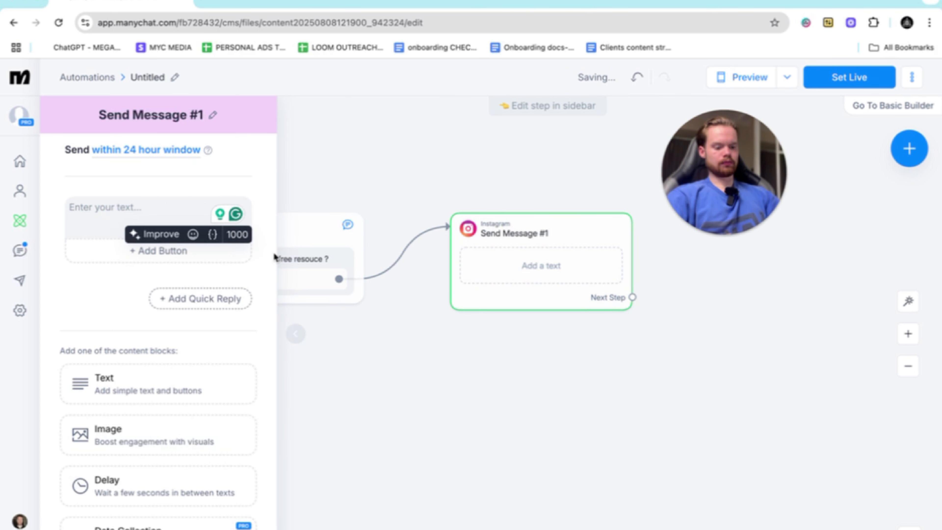
{"action": "type", "text": "please send youe email"}
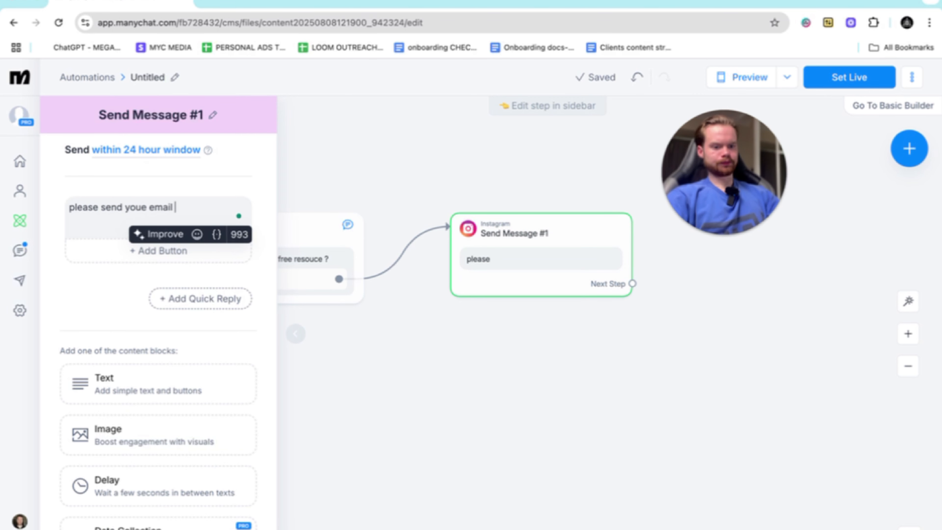
- Add a Data Collection block to the email request message and delete its plain text block
{"action": "left_click", "coordinate": [156, 526]}
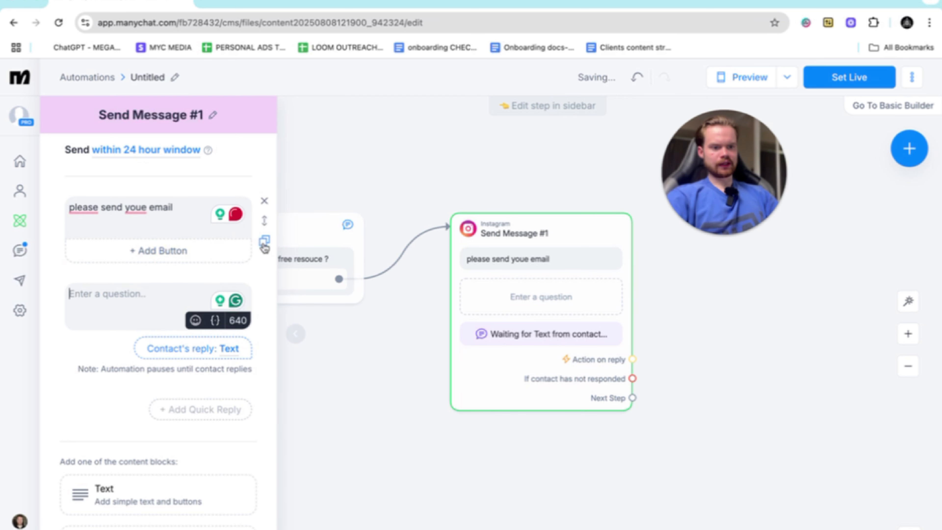
{"action": "left_click", "coordinate": [264, 201]}
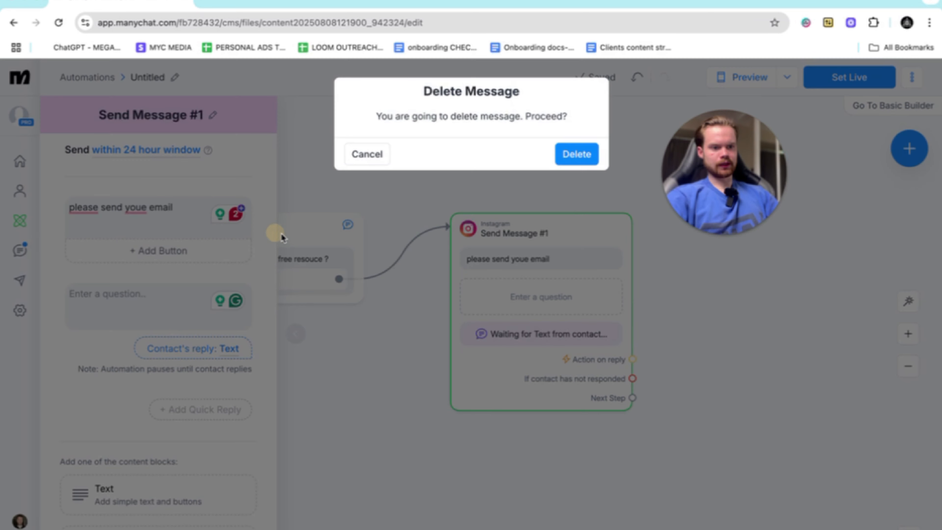
{"action": "left_click", "coordinate": [576, 153]}
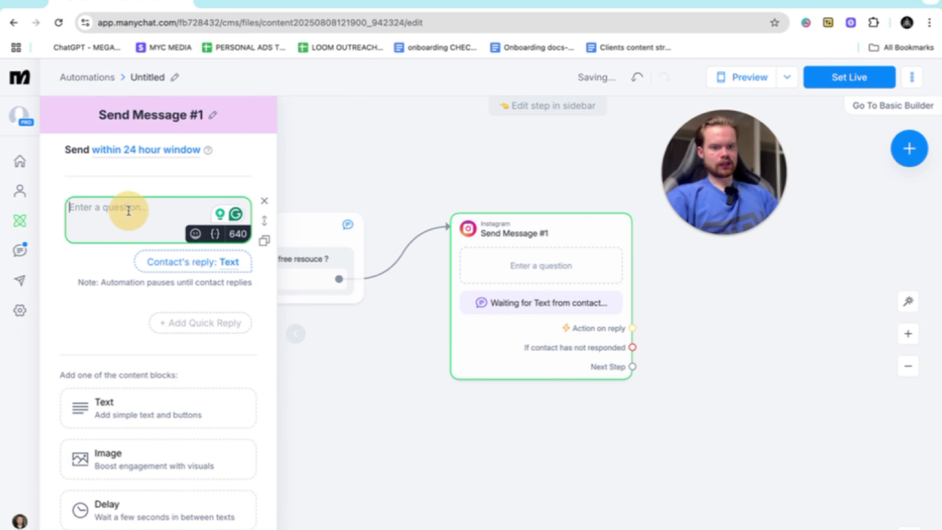
- Set the data collection's reply type to Email and clear its "Skip" button text
{"action": "left_click", "coordinate": [232, 261]}
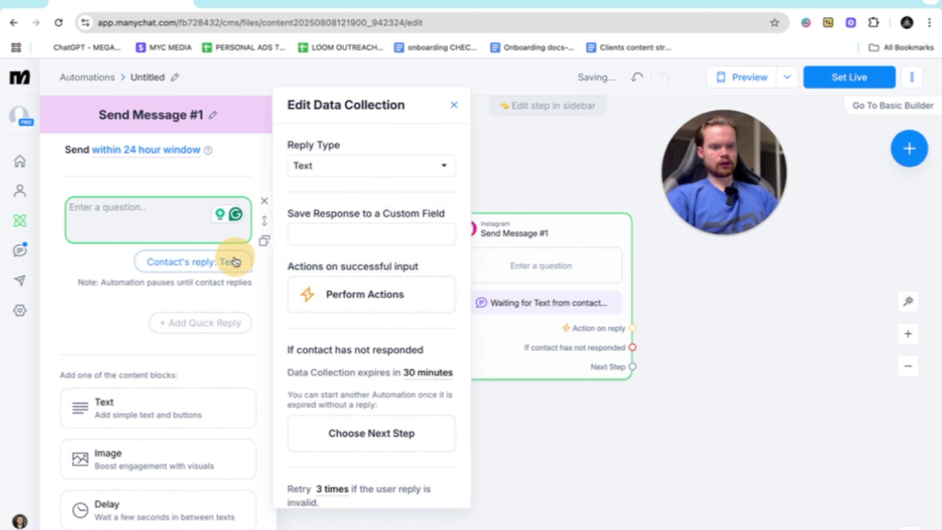
{"action": "left_click", "coordinate": [410, 169]}
{"action": "left_click", "coordinate": [377, 213]}
{"action": "scroll", "coordinate": [371, 334], "scroll_direction": "down", "scroll_amount": 6}
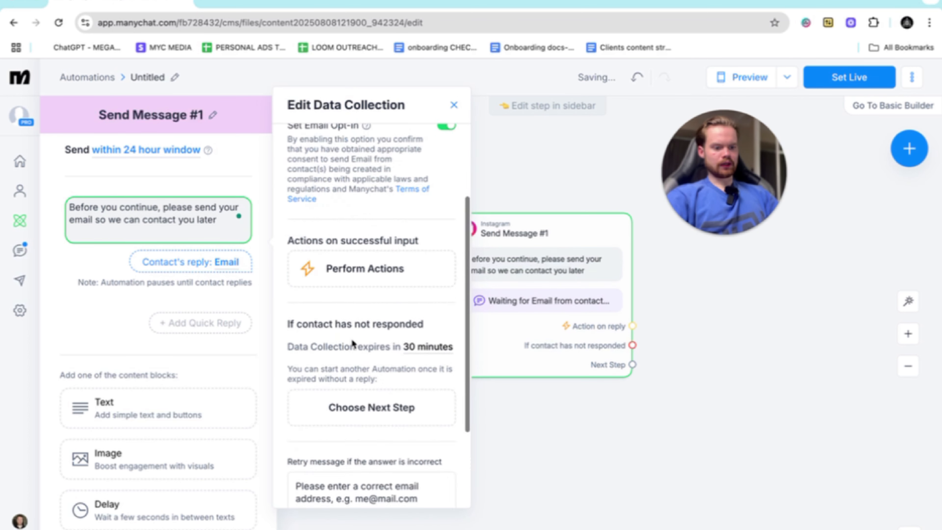
{"action": "left_click", "coordinate": [336, 441]}
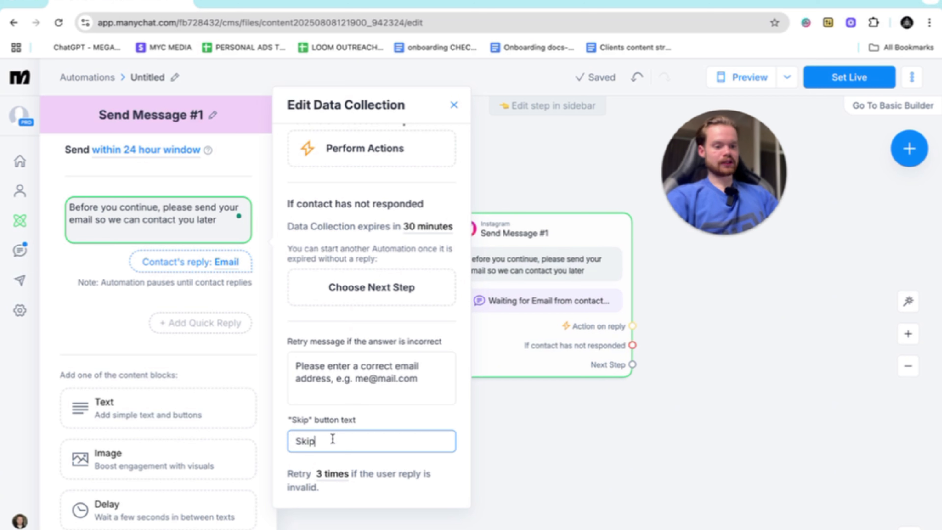
{"action": "left_click_drag", "start_coordinate": [315, 441], "coordinate": [277, 439]}
{"action": "key", "text": "BackSpace"}
{"action": "left_click", "coordinate": [108, 329]}
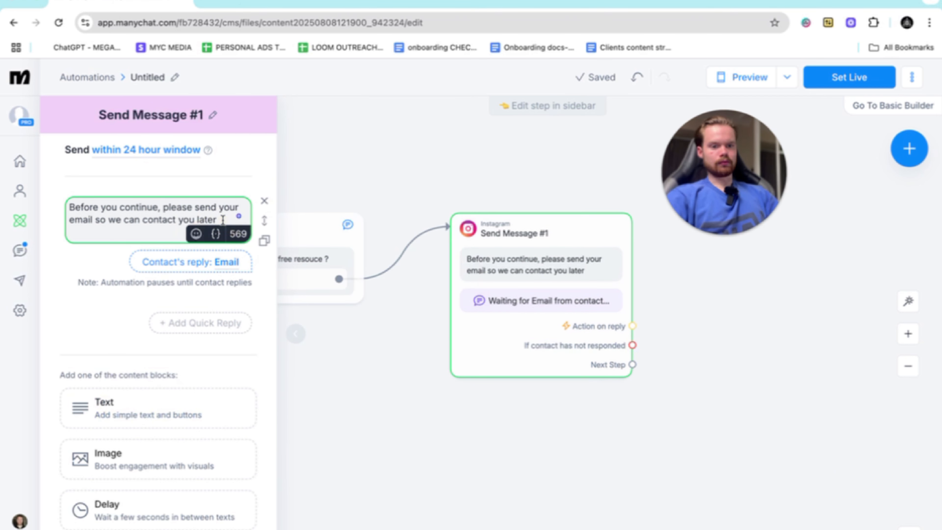
- Reword the email question to "Before you continue, please send your email and I will send resource through"
{"action": "left_click_drag", "start_coordinate": [217, 220], "coordinate": [111, 219]}
{"action": "key", "text": "BackSpace"}
{"action": "key", "text": "BackSpace"}
{"action": "key", "text": "BackSpace"}
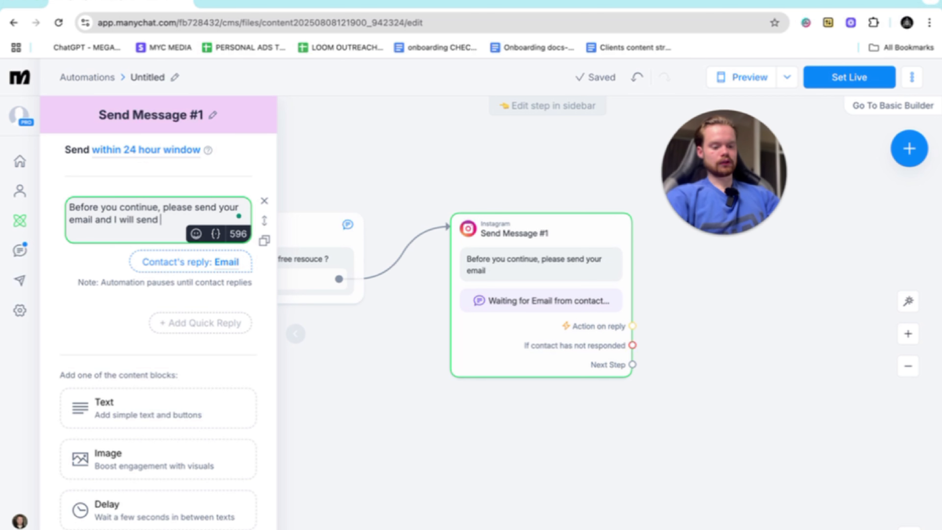
{"action": "type", "text": "esou"}
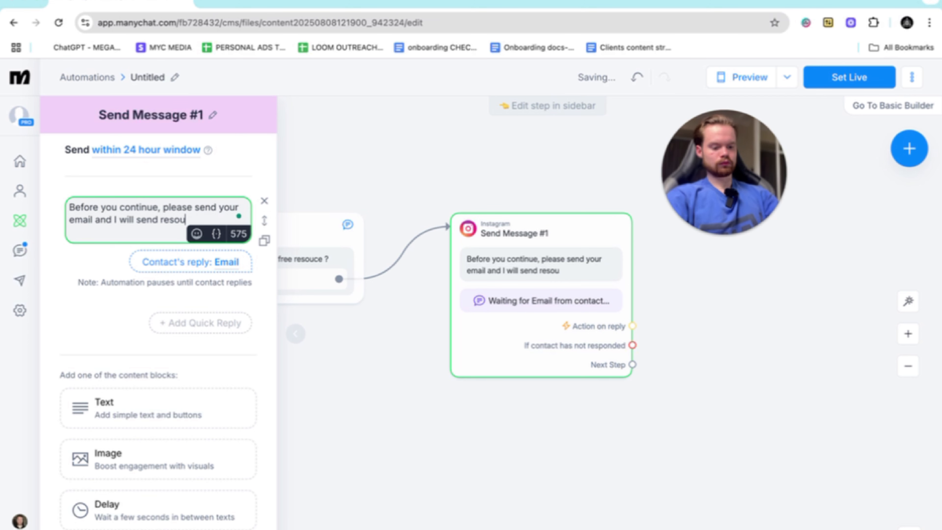
{"action": "type", "text": "rce through"}
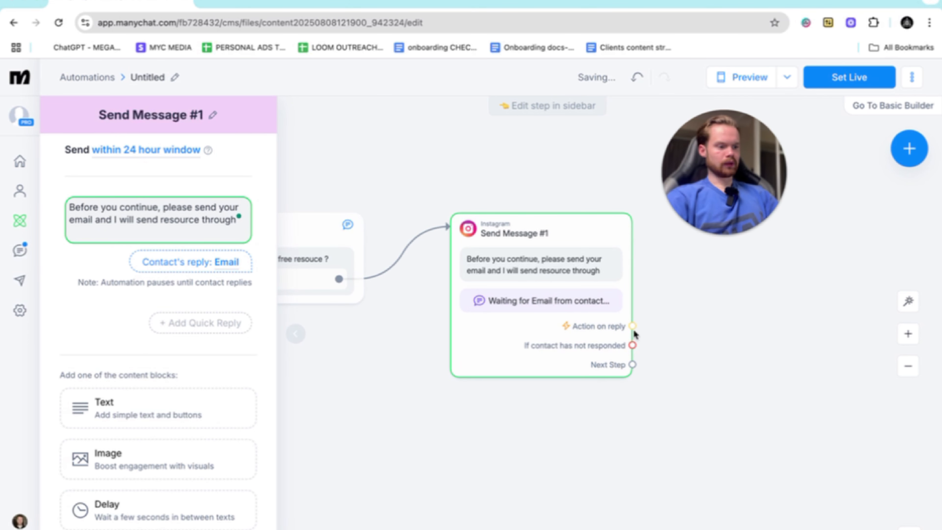
- Attach an Actions step to the email reply that adds the contact's Email to a MailChimp list, and place it above the message
{"action": "left_click_drag", "start_coordinate": [634, 332], "coordinate": [694, 269]}
{"action": "left_click", "coordinate": [732, 269]}
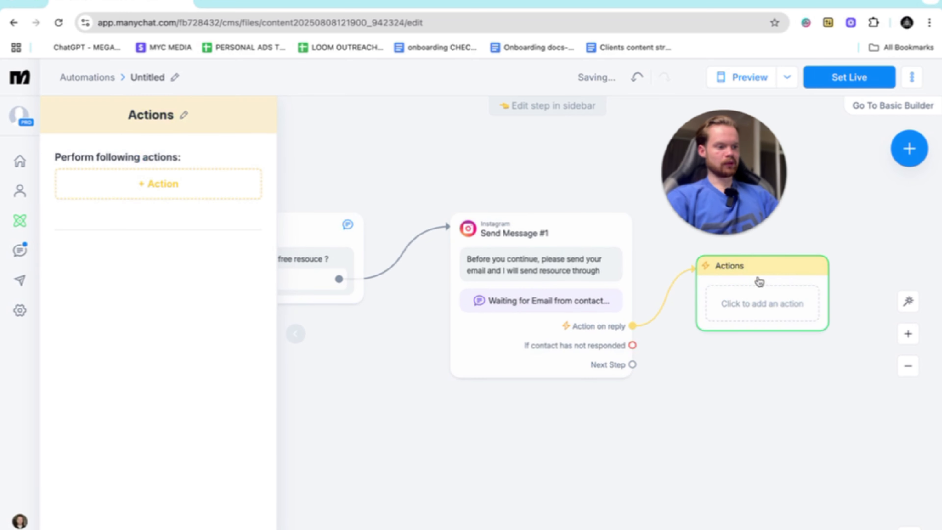
{"action": "left_click", "coordinate": [186, 186]}
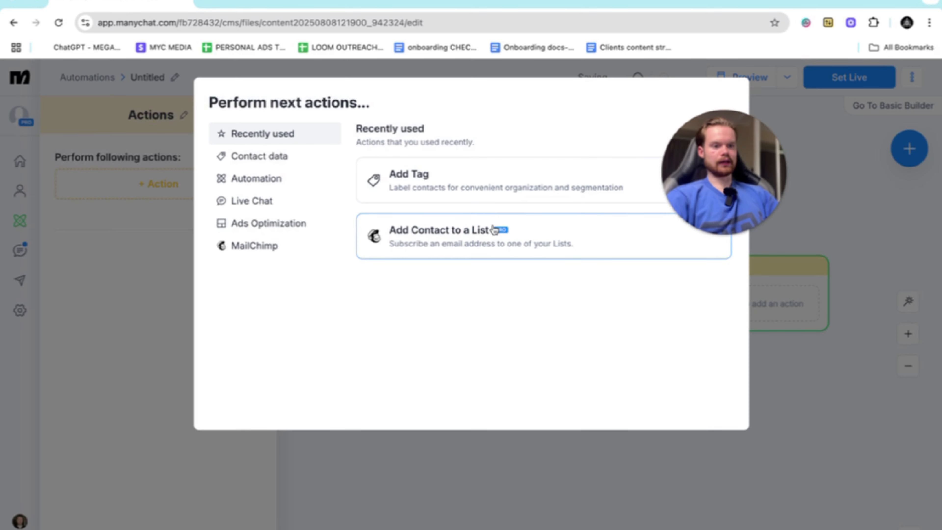
{"action": "left_click", "coordinate": [445, 241]}
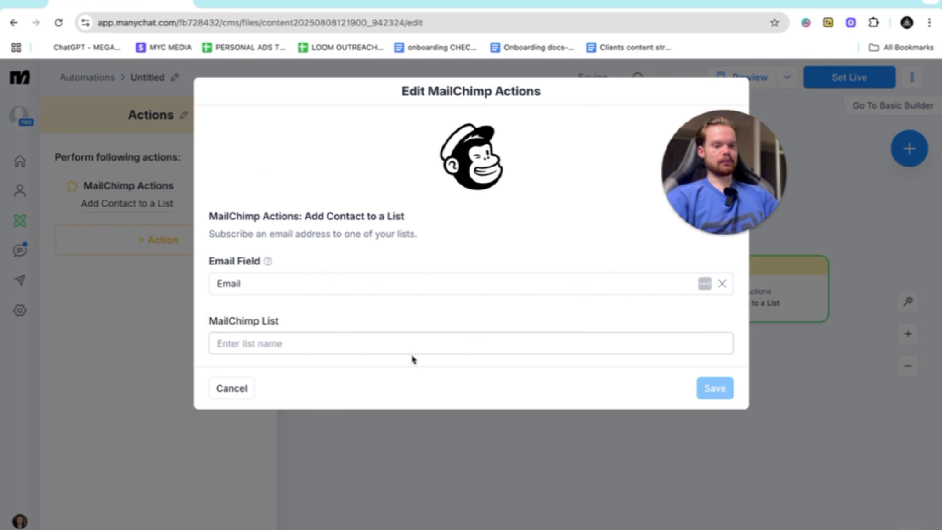
{"action": "left_click", "coordinate": [384, 349]}
{"action": "left_click", "coordinate": [353, 366]}
{"action": "left_click", "coordinate": [716, 388]}
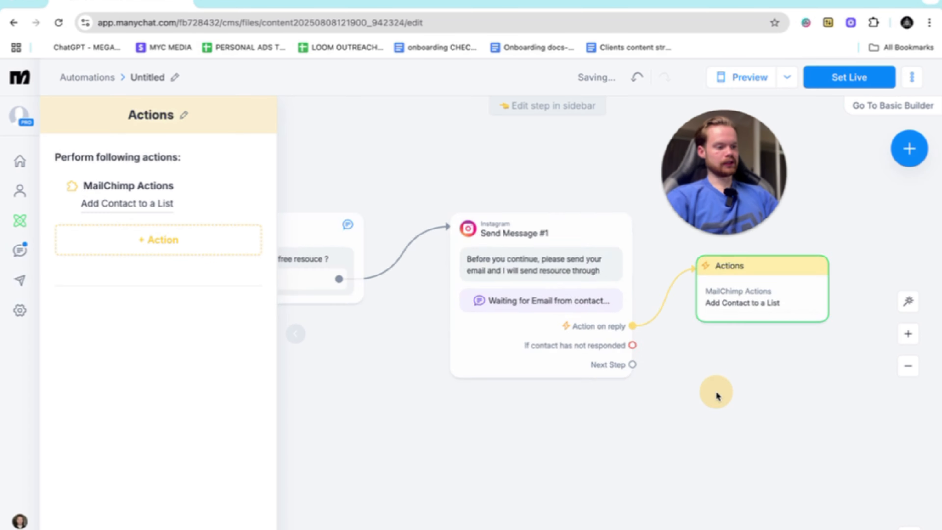
{"action": "left_click_drag", "start_coordinate": [531, 264], "coordinate": [530, 185]}
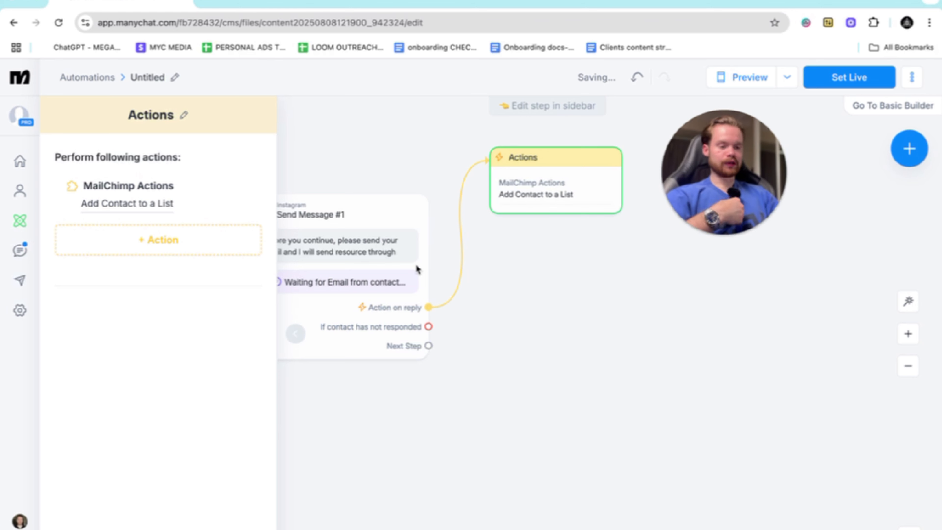
- Add an Instagram message for contacts who have not responded, reading "just send through your email I will send it throough"
{"action": "left_click", "coordinate": [429, 327]}
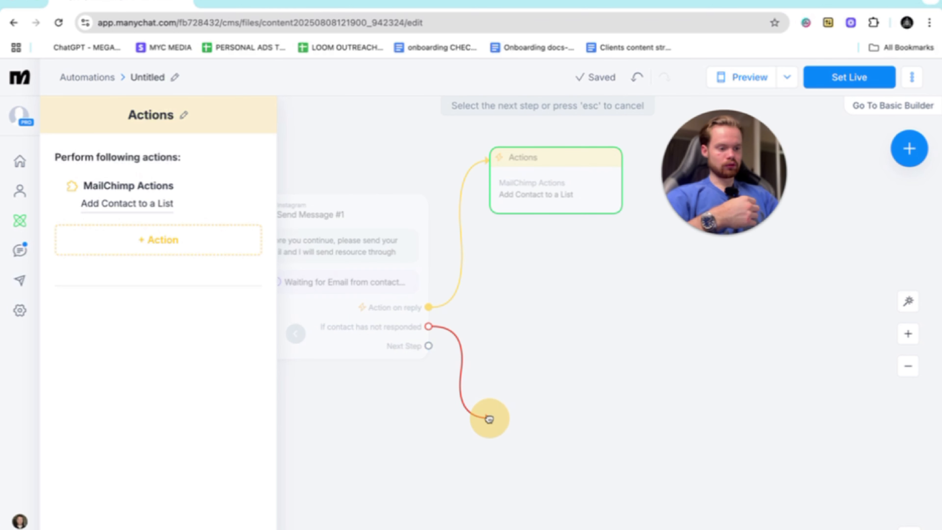
{"action": "left_click", "coordinate": [568, 312]}
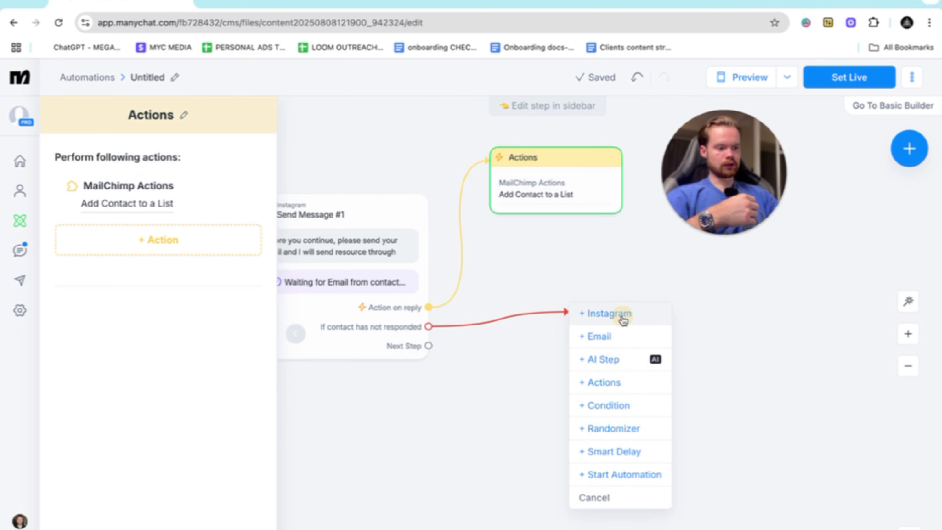
{"action": "left_click", "coordinate": [623, 320]}
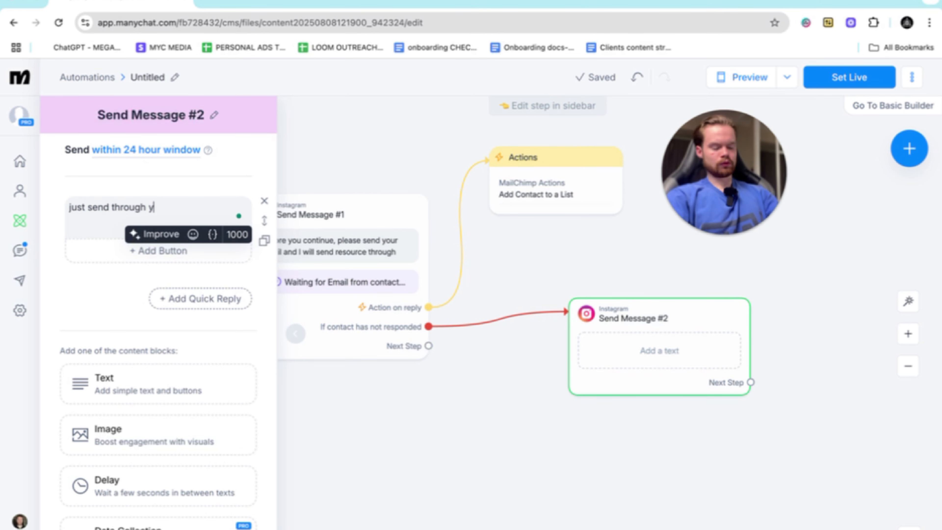
{"action": "type", "text": "just send through youtr email"}
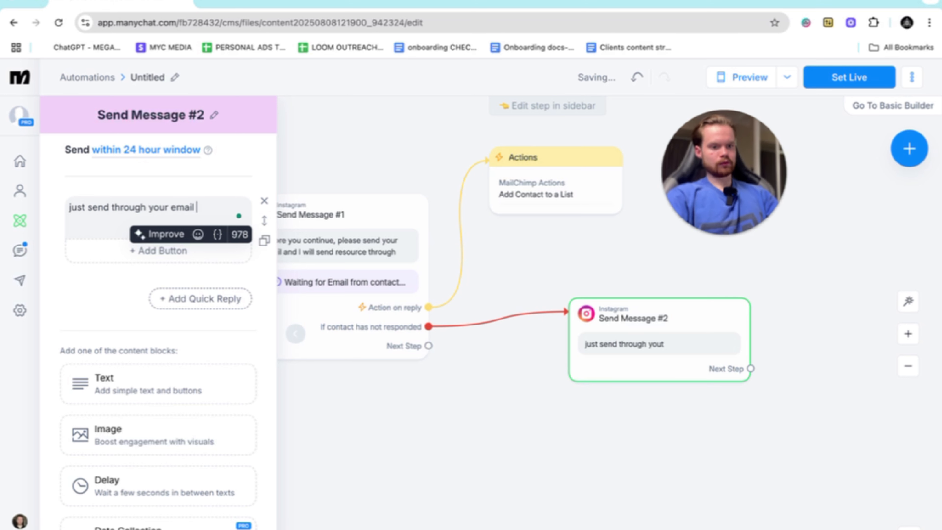
{"action": "type", "text": " I will send"}
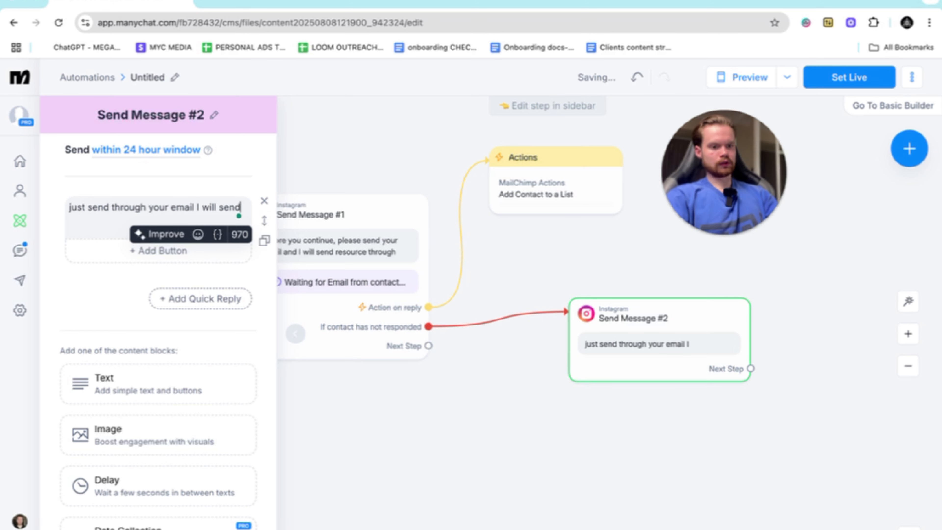
{"action": "type", "text": " it throough"}
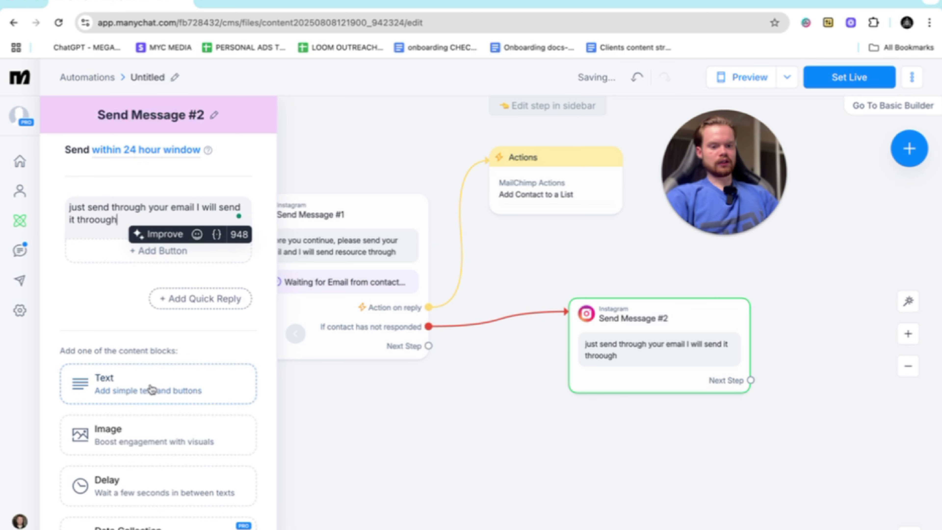
- Replace the no-response message's text block with a data collection question using the text copied from it, "ust send through your email I will send it throough"
{"action": "scroll", "coordinate": [159, 409], "scroll_direction": "down", "scroll_amount": 1}
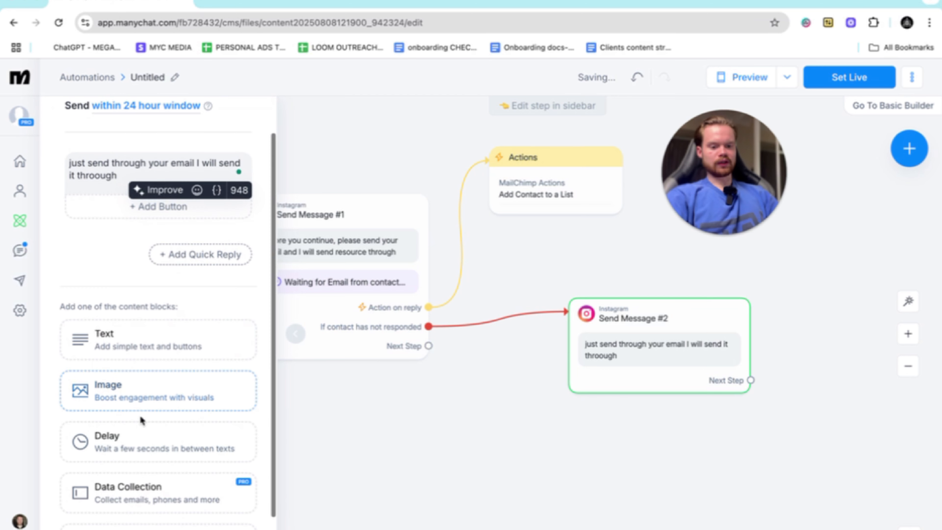
{"action": "left_click", "coordinate": [137, 492]}
{"action": "left_click", "coordinate": [240, 186]}
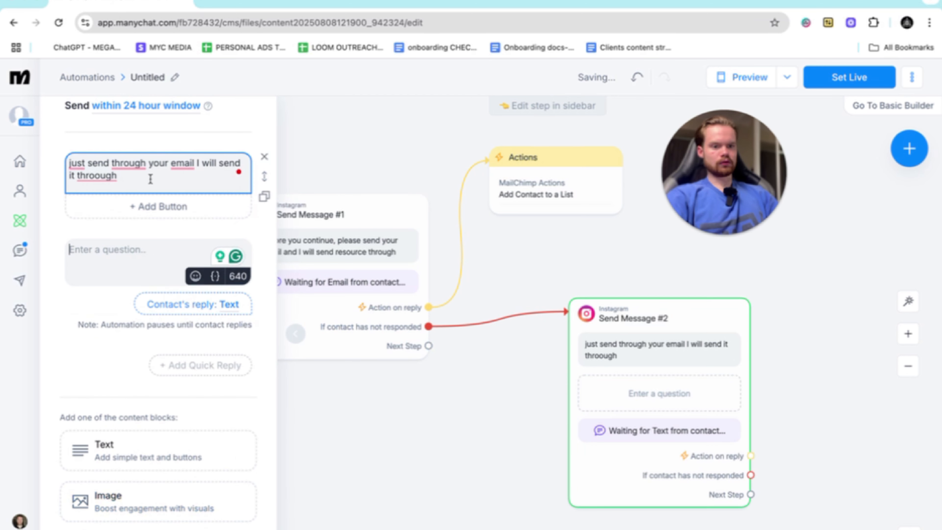
{"action": "left_click_drag", "start_coordinate": [151, 179], "coordinate": [72, 164]}
{"action": "right_click", "coordinate": [93, 167]}
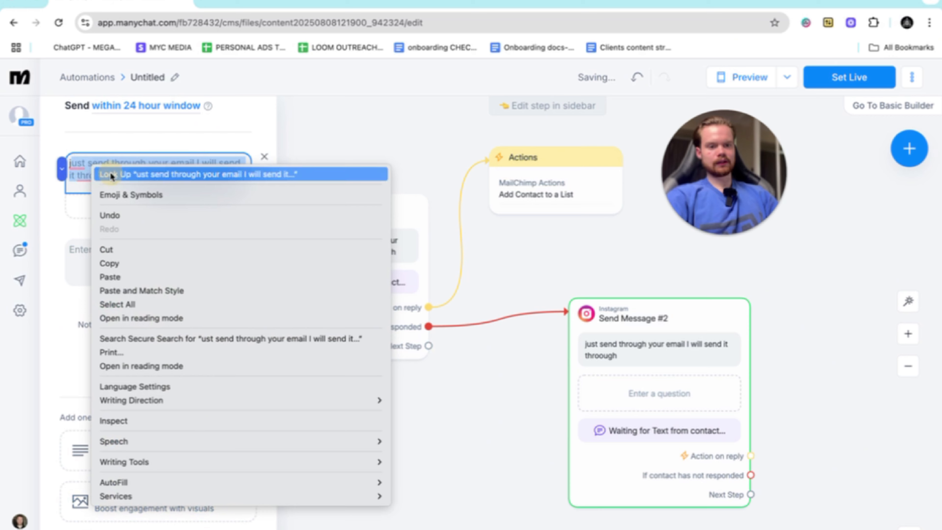
{"action": "left_click", "coordinate": [128, 263]}
{"action": "left_click", "coordinate": [95, 257]}
{"action": "right_click", "coordinate": [99, 256]}
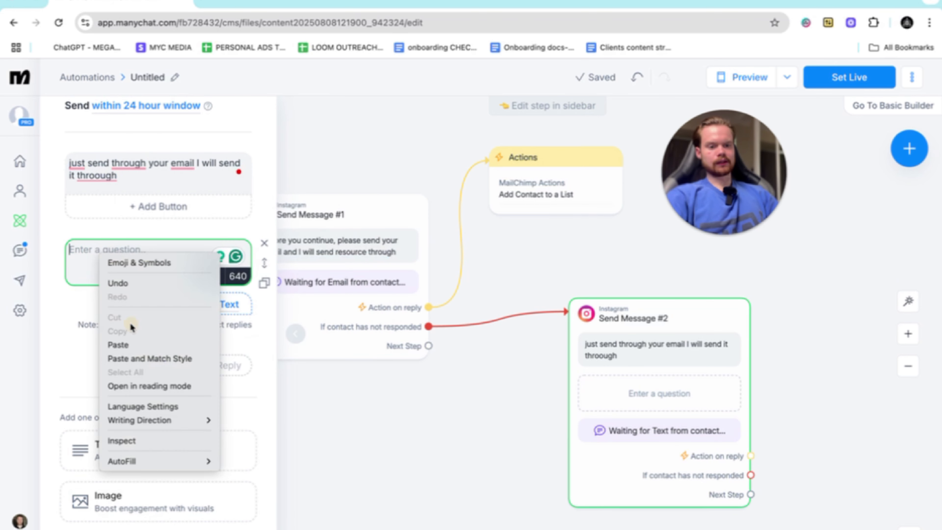
{"action": "left_click", "coordinate": [131, 358]}
{"action": "left_click", "coordinate": [265, 245]}
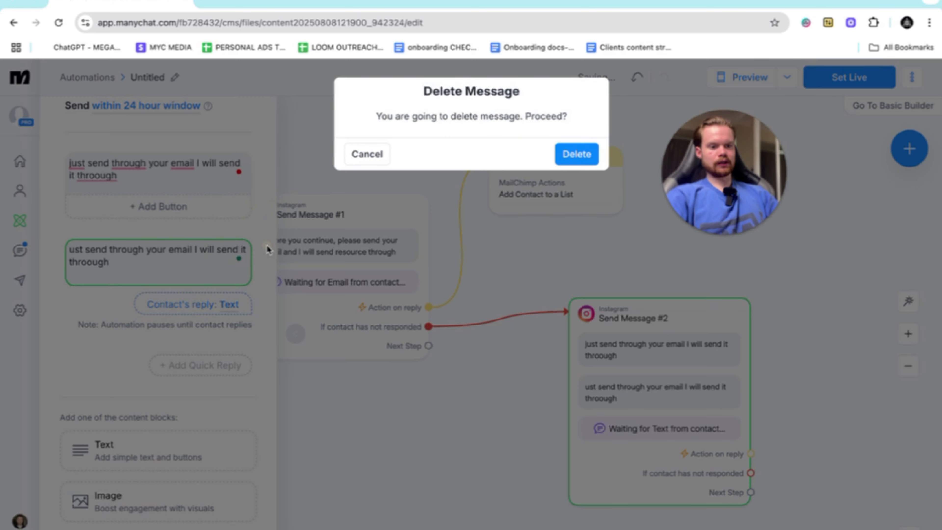
{"action": "left_click", "coordinate": [577, 154]}
- Set the no-response question's reply type to Email and clear its "Skip" button text
{"action": "left_click", "coordinate": [230, 222]}
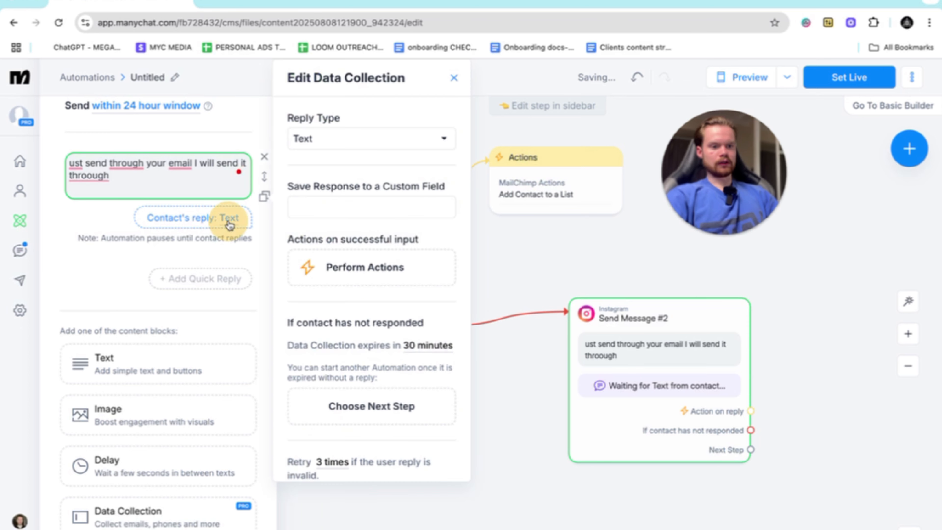
{"action": "left_click", "coordinate": [442, 139]}
{"action": "left_click", "coordinate": [334, 185]}
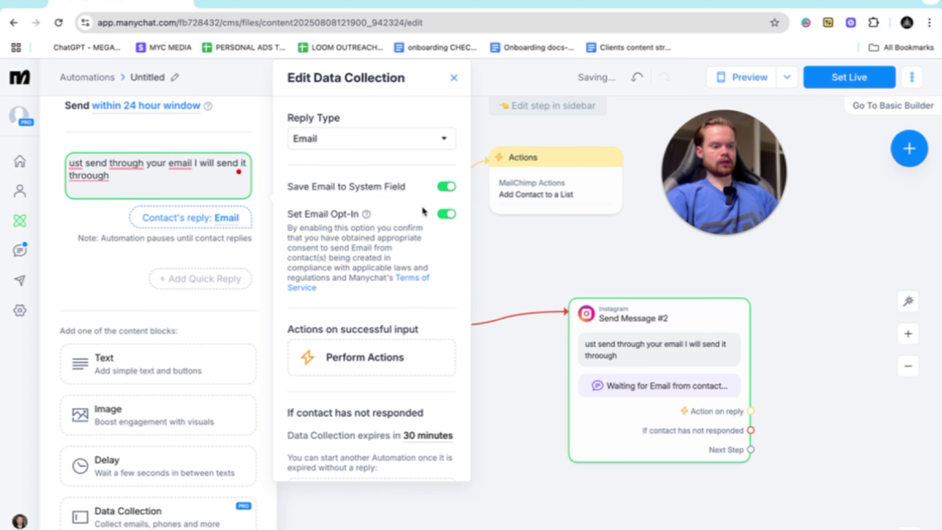
{"action": "scroll", "coordinate": [424, 212], "scroll_direction": "down", "scroll_amount": 6}
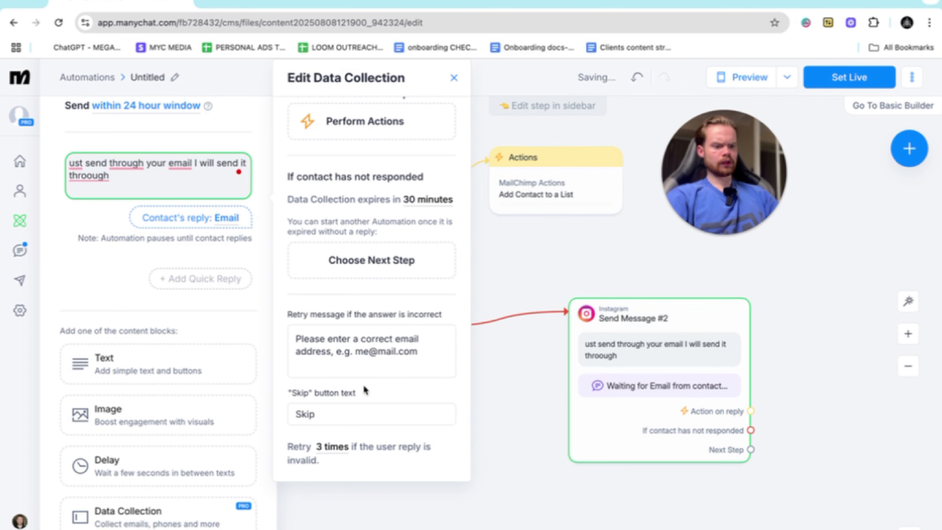
{"action": "left_click", "coordinate": [288, 419]}
{"action": "double_click", "coordinate": [285, 420]}
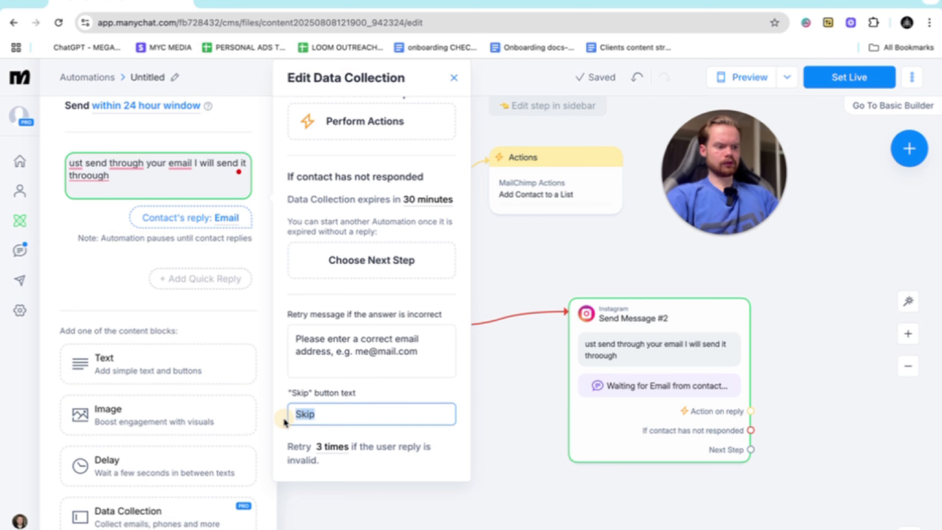
{"action": "key", "text": "BackSpace"}
{"action": "left_click", "coordinate": [553, 490]}
- Try to connect the no-response message's action on reply to the existing MailChimp Actions step
{"action": "left_click", "coordinate": [529, 302]}
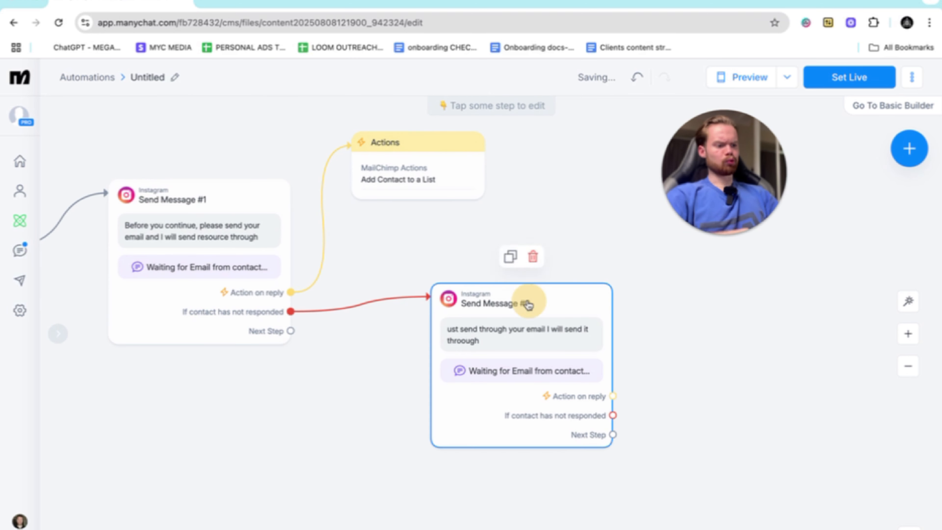
{"action": "left_click_drag", "start_coordinate": [528, 302], "coordinate": [482, 295]}
{"action": "left_click", "coordinate": [567, 388]}
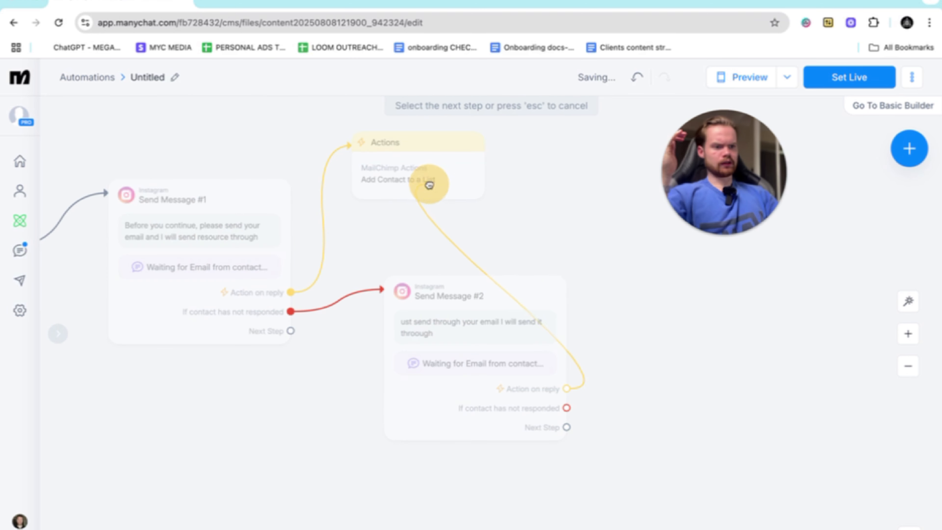
{"action": "left_click_drag", "start_coordinate": [429, 185], "coordinate": [364, 153]}
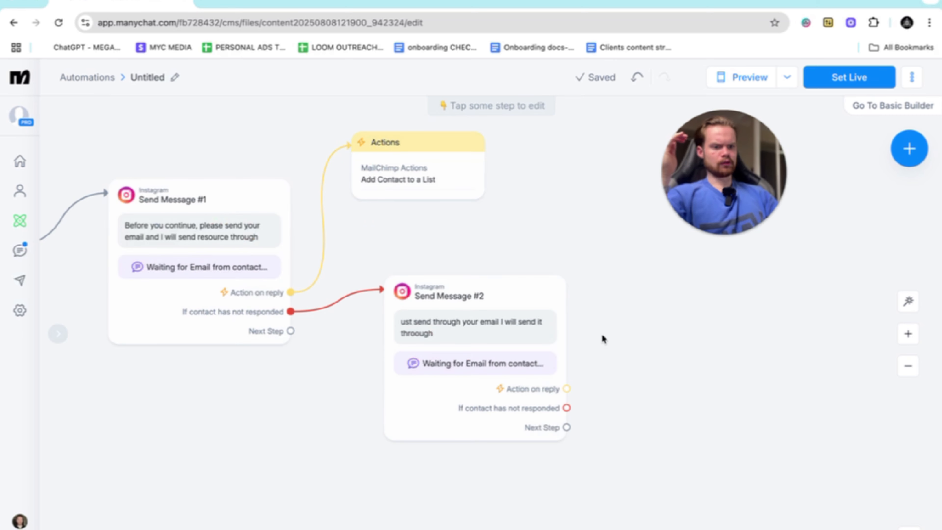
{"action": "left_click_drag", "start_coordinate": [567, 390], "coordinate": [379, 153]}
- Attach a new Actions step to the no-response message's reply that adds the contact's Email to the MailChimp list Jmbmedia
{"action": "left_click_drag", "start_coordinate": [567, 389], "coordinate": [645, 284]}
{"action": "left_click", "coordinate": [668, 282]}
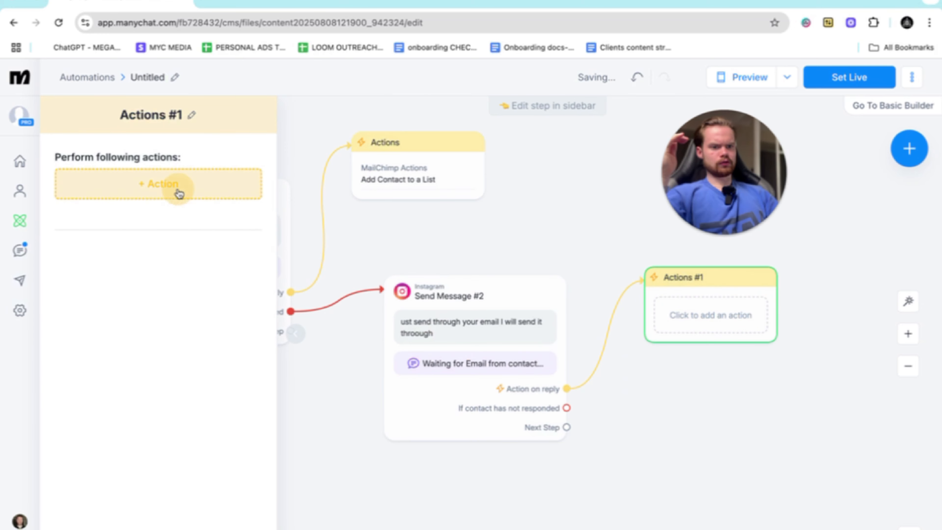
{"action": "left_click", "coordinate": [174, 189]}
{"action": "left_click", "coordinate": [519, 184]}
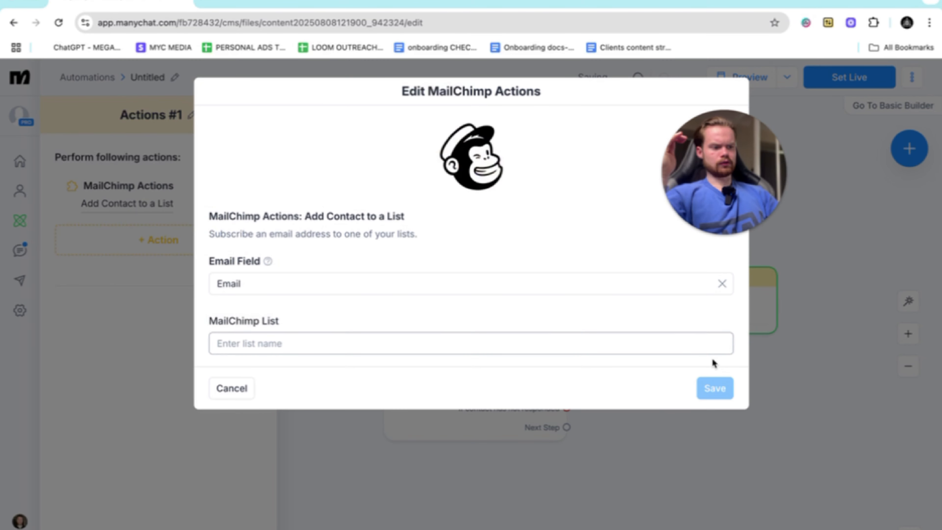
{"action": "left_click", "coordinate": [417, 322]}
{"action": "left_click", "coordinate": [391, 342]}
{"action": "left_click", "coordinate": [330, 370]}
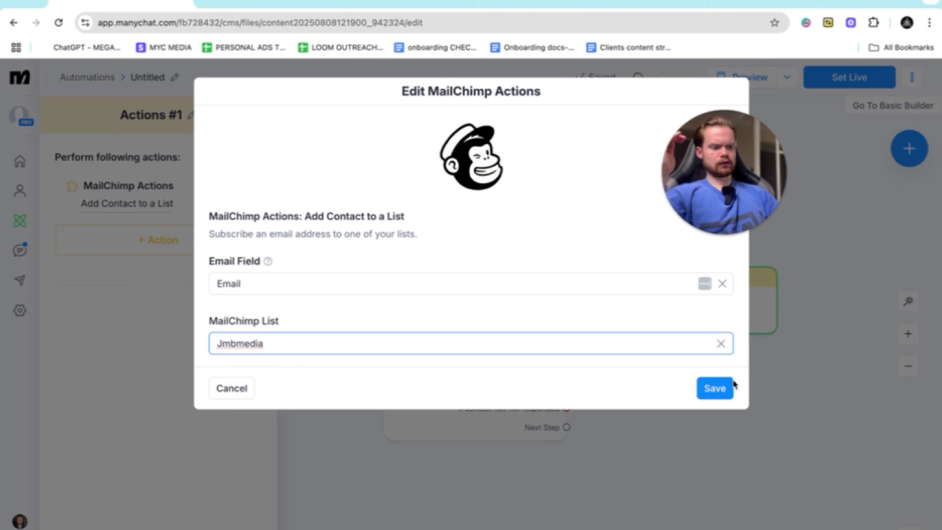
{"action": "left_click", "coordinate": [716, 387]}
- Rearrange the flow so both MailChimp Actions steps and the no-response message sit higher, leaving free space beneath them
{"action": "scroll", "coordinate": [715, 386], "scroll_direction": "right", "scroll_amount": 5}
{"action": "left_click_drag", "start_coordinate": [531, 278], "coordinate": [431, 133]}
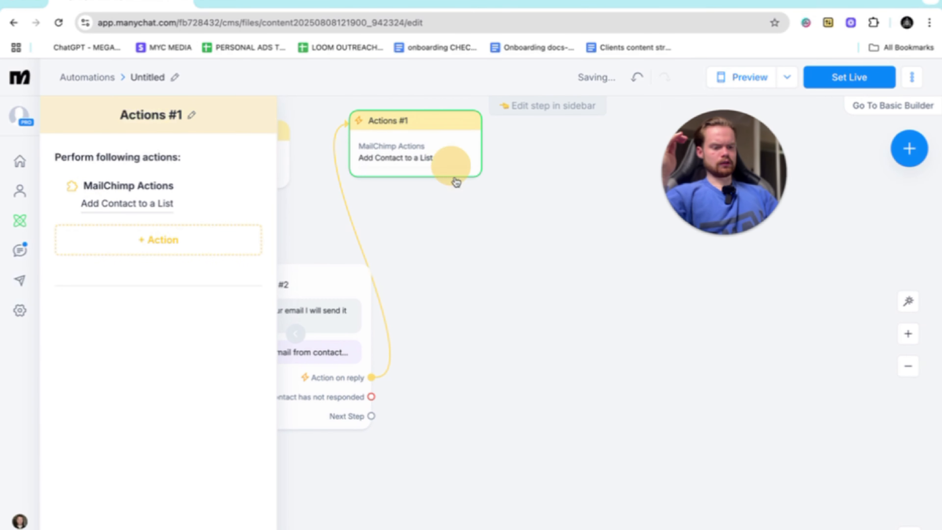
{"action": "scroll", "coordinate": [478, 389], "scroll_direction": "left", "scroll_amount": 2}
{"action": "scroll", "coordinate": [464, 372], "scroll_direction": "left", "scroll_amount": 8}
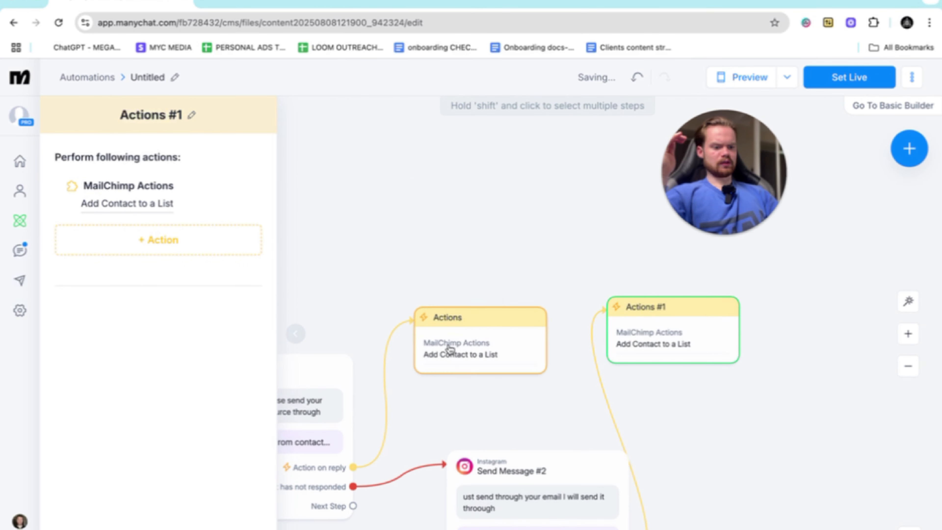
{"action": "scroll", "coordinate": [570, 226], "scroll_direction": "up", "scroll_amount": 5}
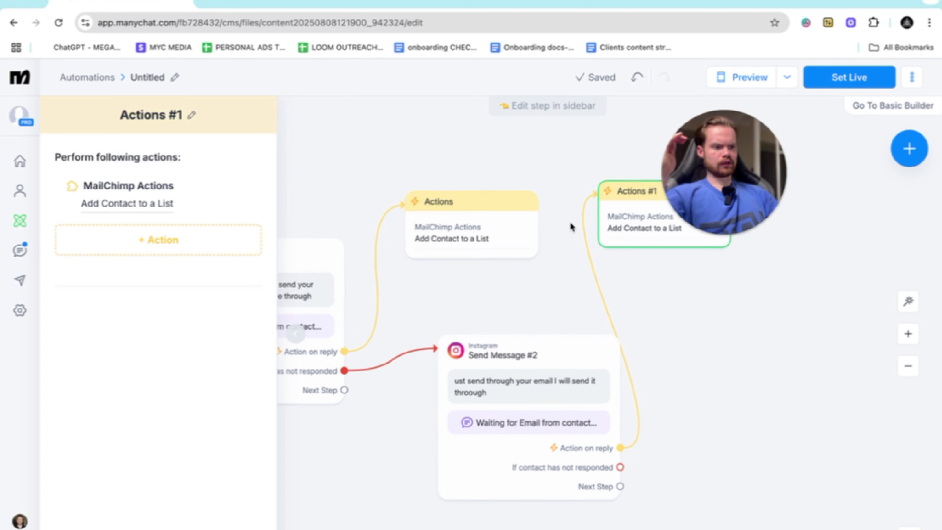
{"action": "scroll", "coordinate": [570, 226], "scroll_direction": "left", "scroll_amount": 2}
{"action": "scroll", "coordinate": [570, 226], "scroll_direction": "down", "scroll_amount": 5}
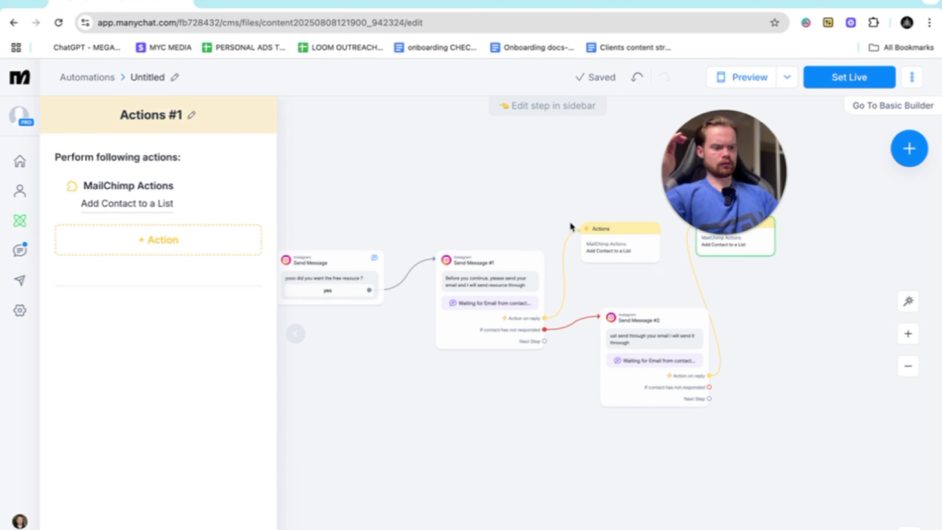
{"action": "left_click_drag", "start_coordinate": [540, 280], "coordinate": [551, 254]}
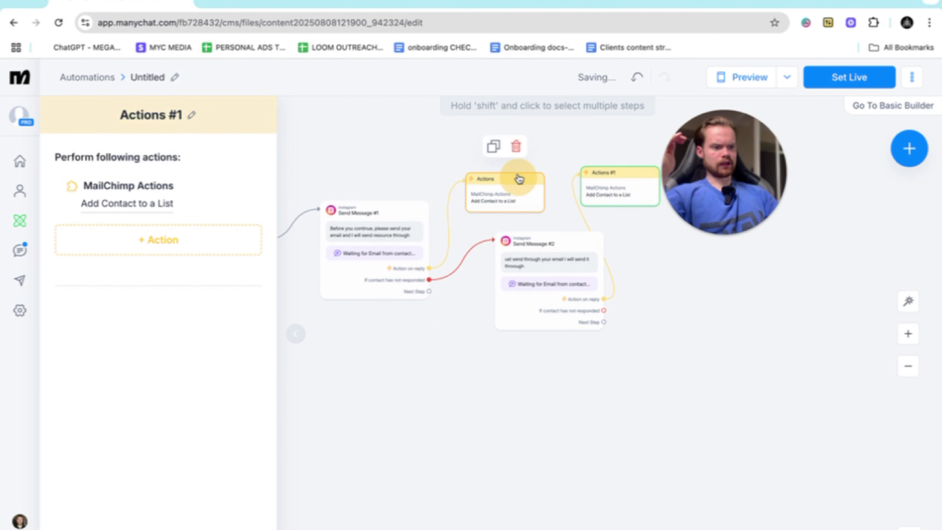
{"action": "left_click_drag", "start_coordinate": [519, 179], "coordinate": [498, 129]}
{"action": "left_click_drag", "start_coordinate": [628, 171], "coordinate": [628, 108]}
{"action": "left_click_drag", "start_coordinate": [553, 252], "coordinate": [570, 191]}
- Add an Instagram message as the first email question's next step, reading "here's the free training"
{"action": "left_click_drag", "start_coordinate": [429, 291], "coordinate": [519, 335]}
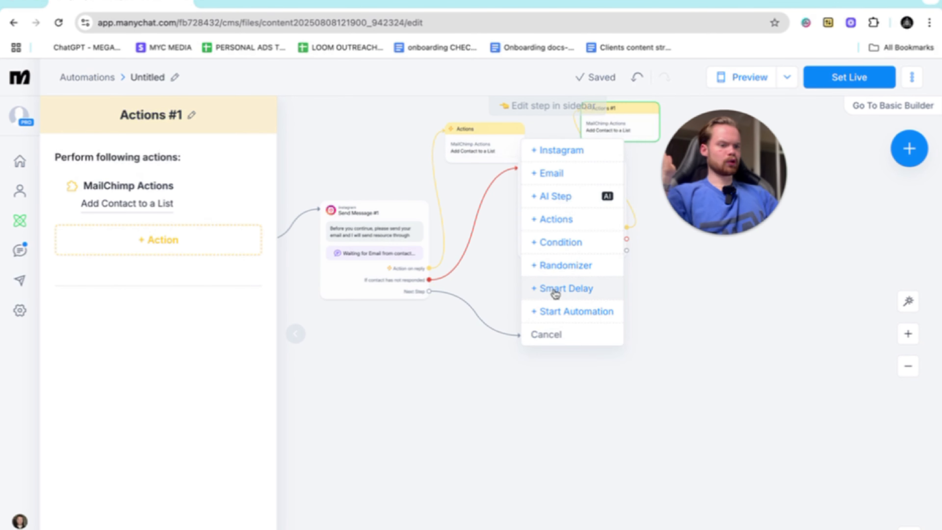
{"action": "left_click", "coordinate": [572, 151]}
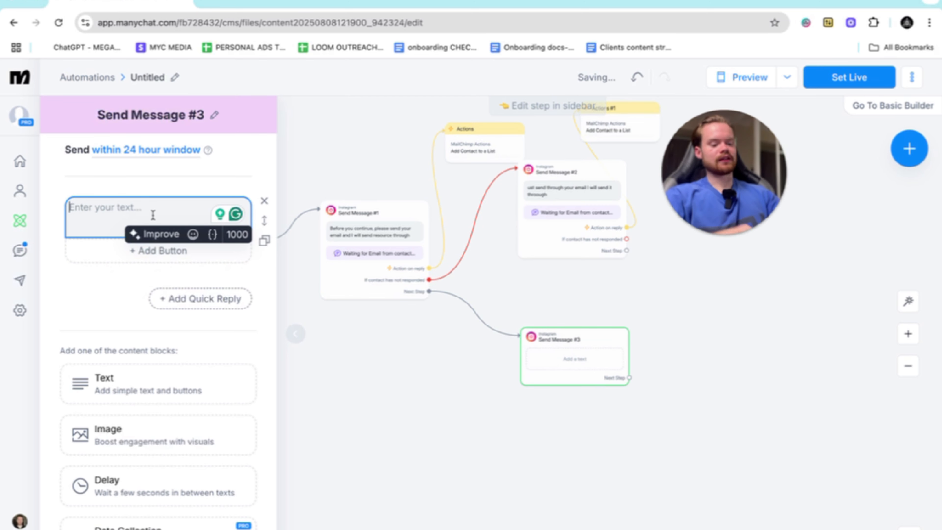
{"action": "type", "text": "here's the"}
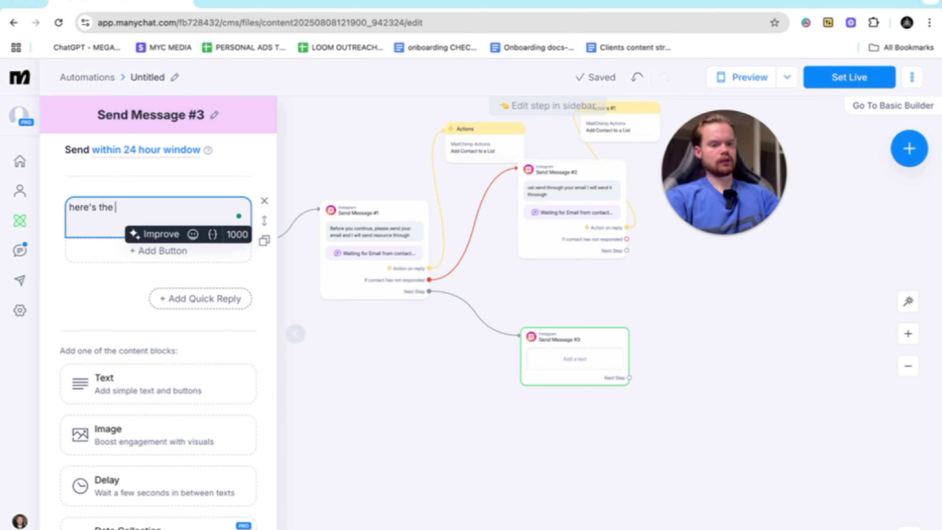
{"action": "type", "text": " free training"}
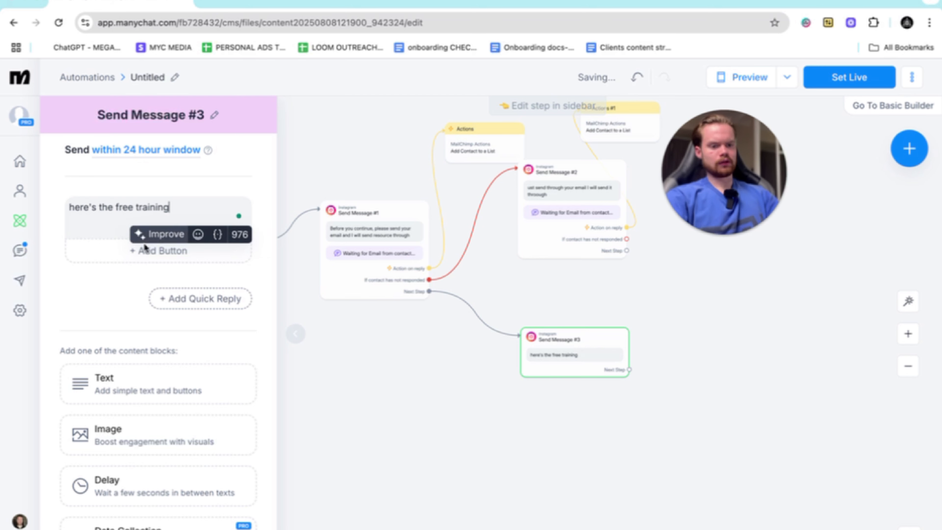
- Add an open-website button titled "free" to the training message, leaving its website URL empty
{"action": "left_click", "coordinate": [95, 247]}
{"action": "left_click", "coordinate": [331, 343]}
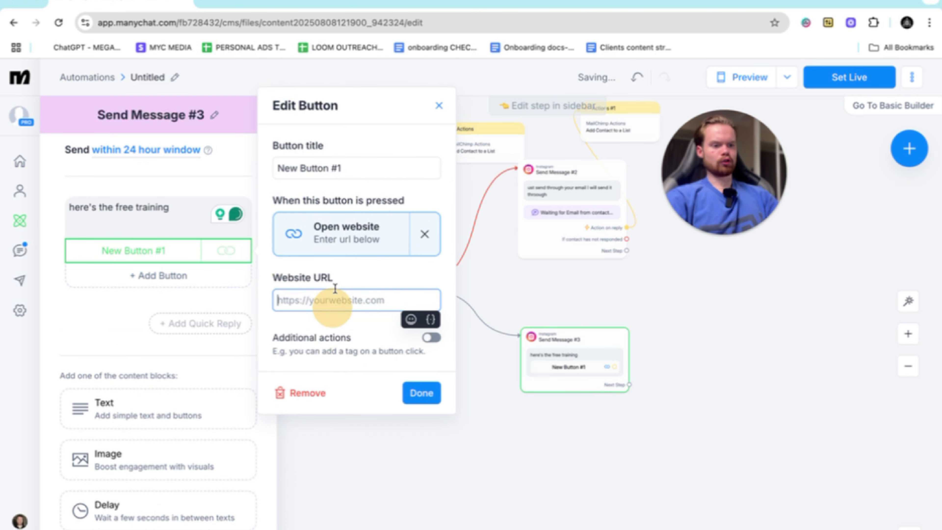
{"action": "left_click", "coordinate": [364, 168]}
{"action": "left_click_drag", "start_coordinate": [355, 167], "coordinate": [278, 168]}
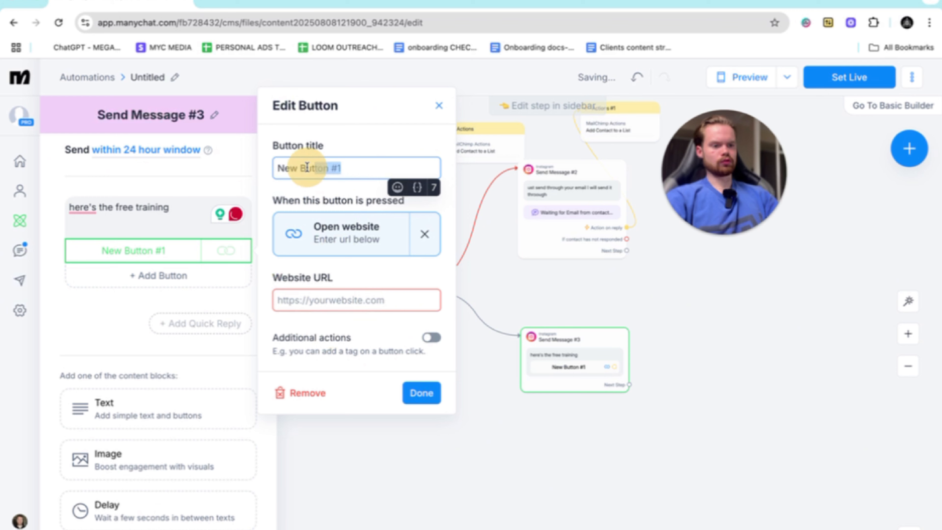
{"action": "key", "text": "BackSpace"}
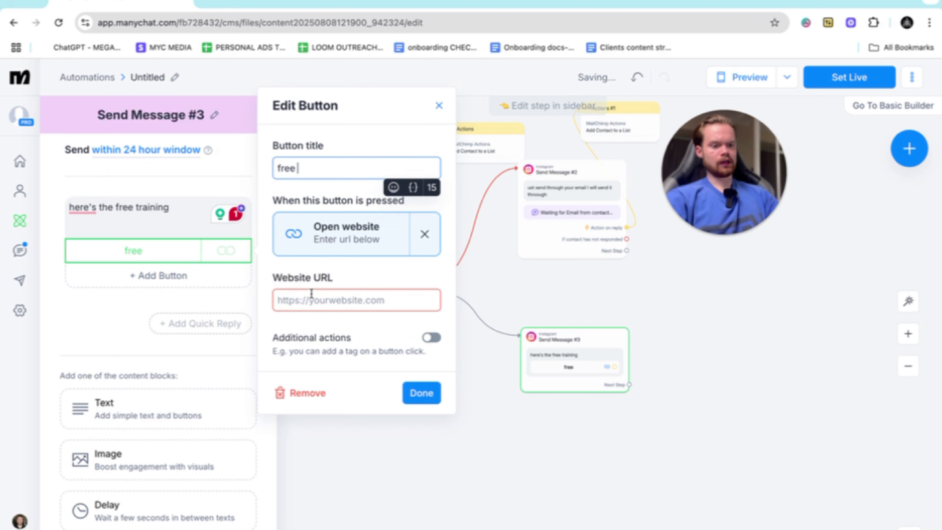
{"action": "left_click", "coordinate": [311, 299]}
{"action": "left_click", "coordinate": [419, 392]}
- Add a Smart Delay of 4 hours as the next step after the training message
{"action": "scroll", "coordinate": [419, 392], "scroll_direction": "right", "scroll_amount": 5}
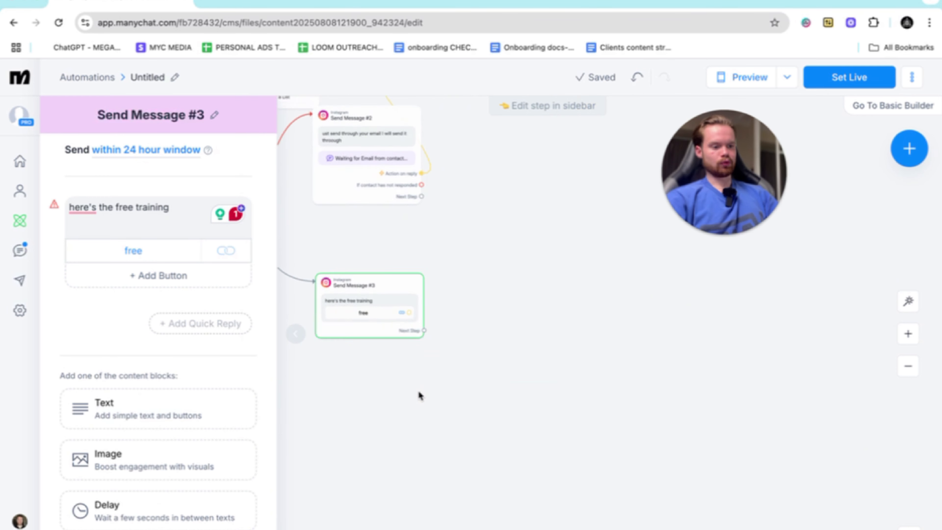
{"action": "scroll", "coordinate": [395, 293], "scroll_direction": "up", "scroll_amount": 5}
{"action": "left_click_drag", "start_coordinate": [390, 342], "coordinate": [519, 339]}
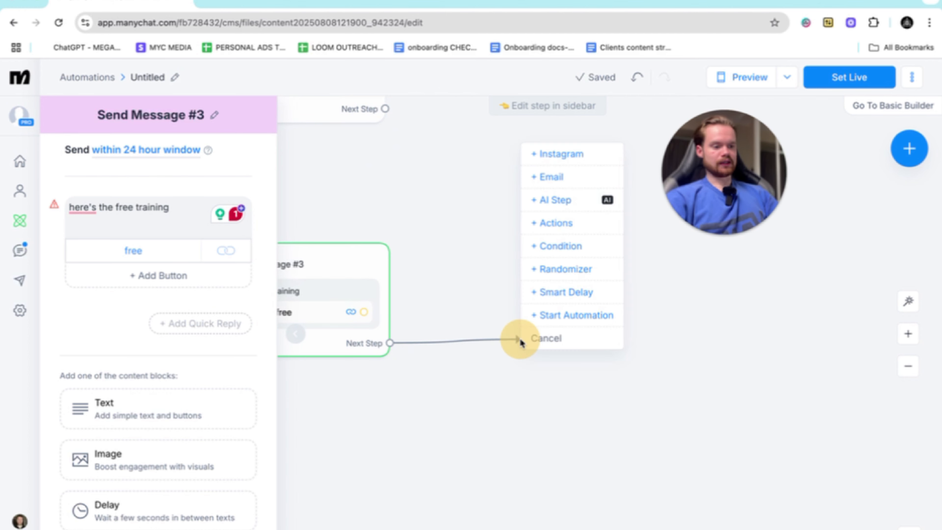
{"action": "left_click", "coordinate": [560, 292]}
{"action": "left_click", "coordinate": [244, 252]}
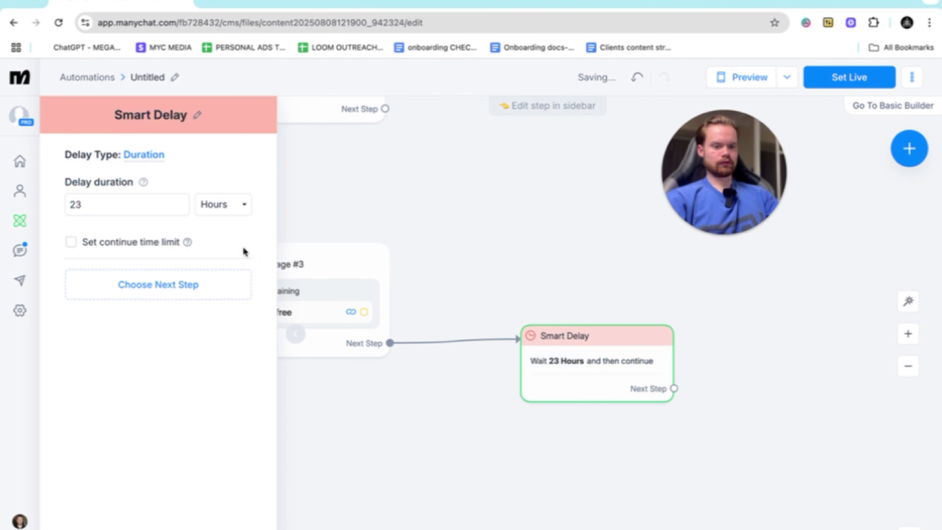
{"action": "left_click", "coordinate": [113, 204]}
{"action": "key", "text": "BackSpace"}
{"action": "key", "text": "BackSpace"}
{"action": "type", "text": "4"}
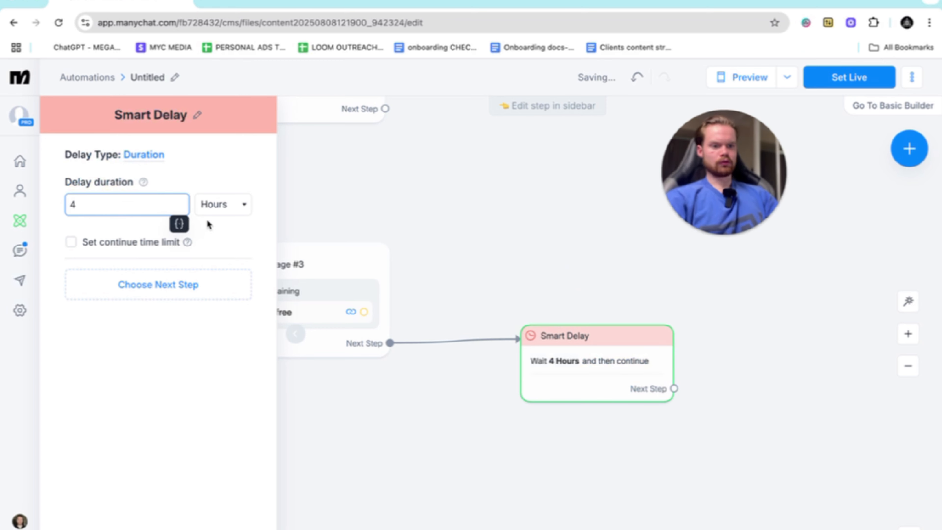
{"action": "left_click", "coordinate": [497, 303]}
- Add an Instagram message after the delay reading "yooo did you get time to go through training ?"
{"action": "scroll", "coordinate": [493, 319], "scroll_direction": "right", "scroll_amount": 6}
{"action": "left_click_drag", "start_coordinate": [427, 386], "coordinate": [532, 337]}
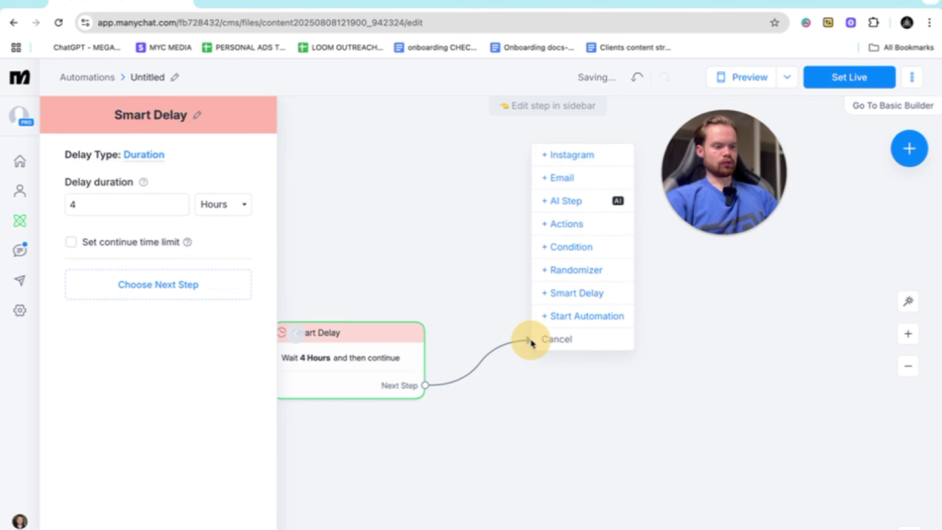
{"action": "left_click", "coordinate": [578, 162]}
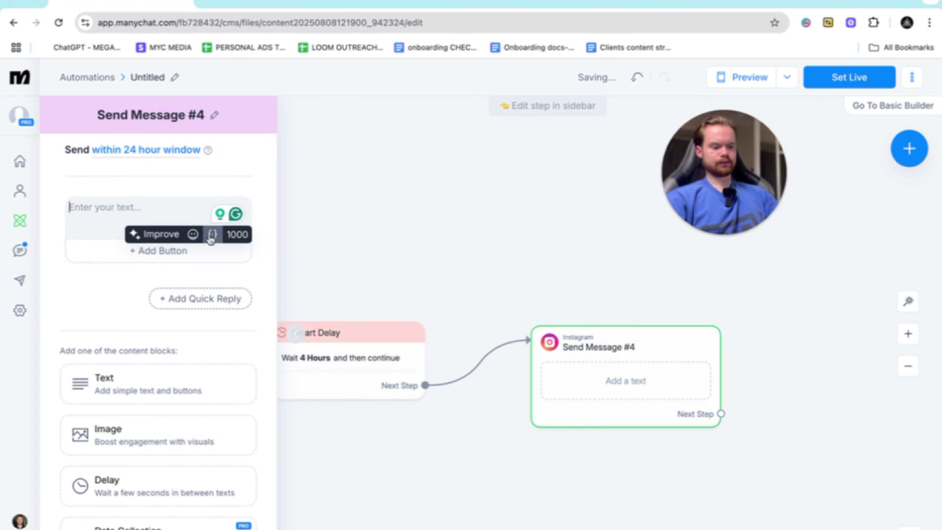
{"action": "type", "text": "yooo did"}
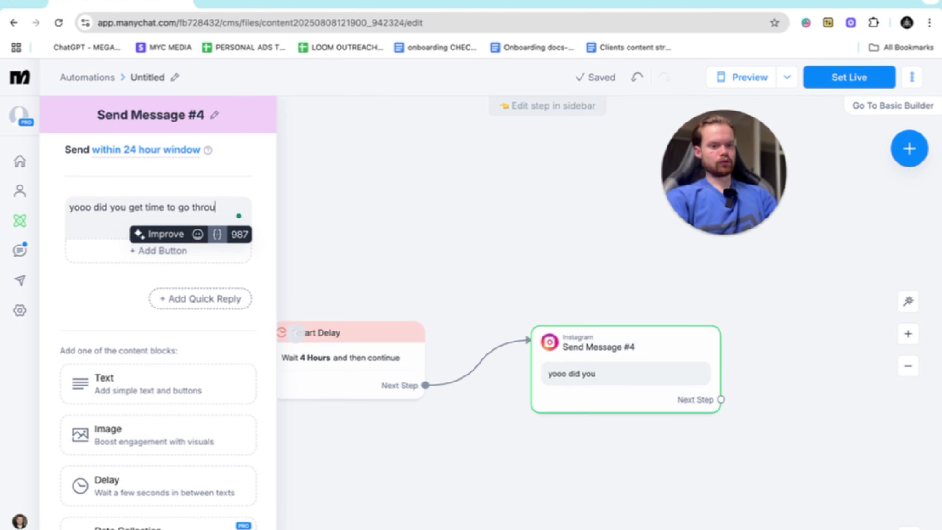
{"action": "type", "text": "you get time to go through training ?"}
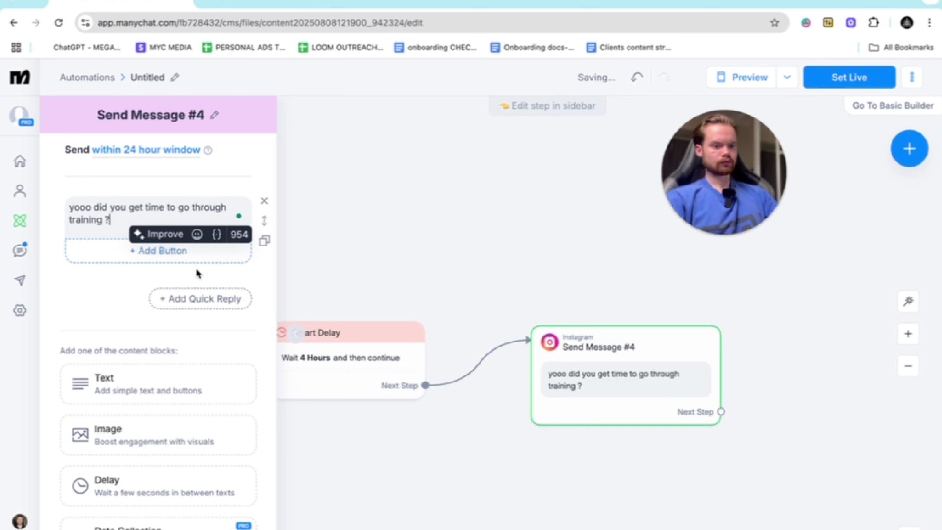
- Add "yessirr" and "not yet" buttons to the training follow-up message, each leading to its own new Instagram message
{"action": "left_click", "coordinate": [159, 251]}
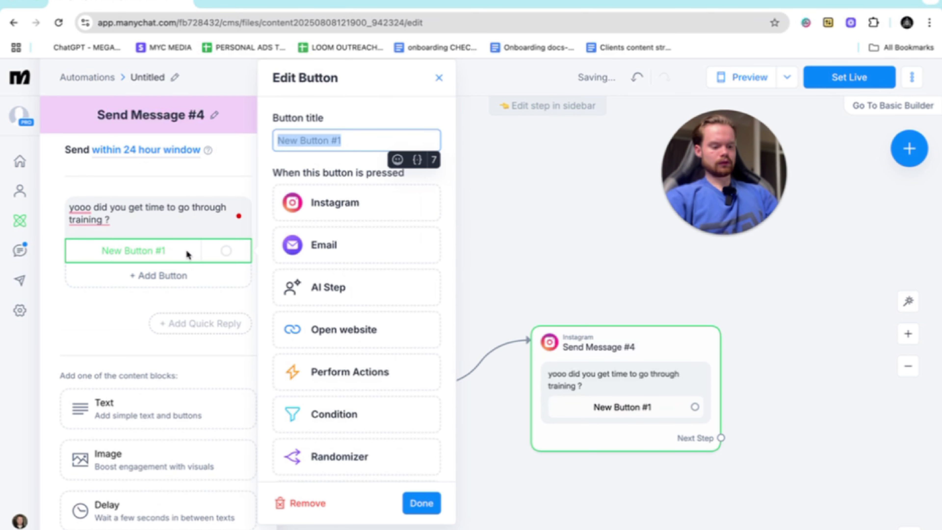
{"action": "type", "text": "yessirr"}
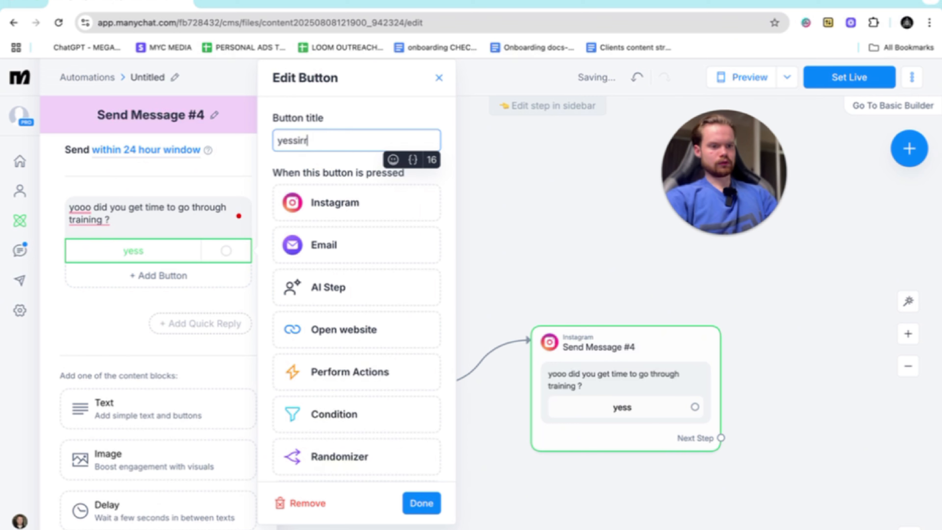
{"action": "left_click", "coordinate": [334, 202]}
{"action": "left_click", "coordinate": [152, 274]}
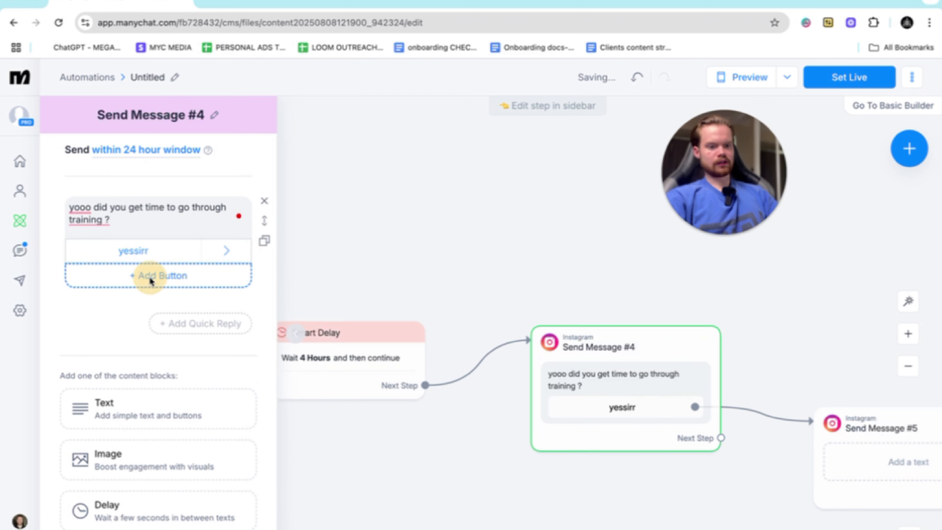
{"action": "type", "text": "not yet"}
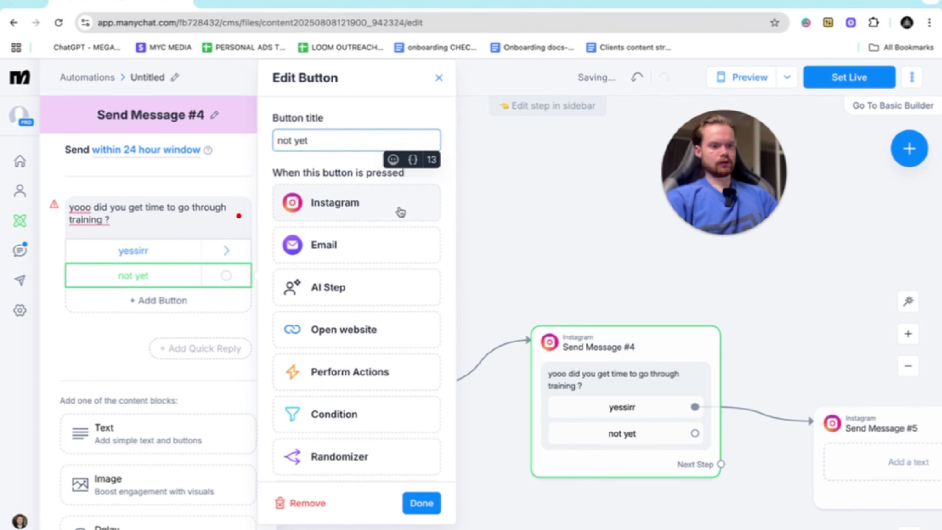
{"action": "left_click", "coordinate": [334, 203]}
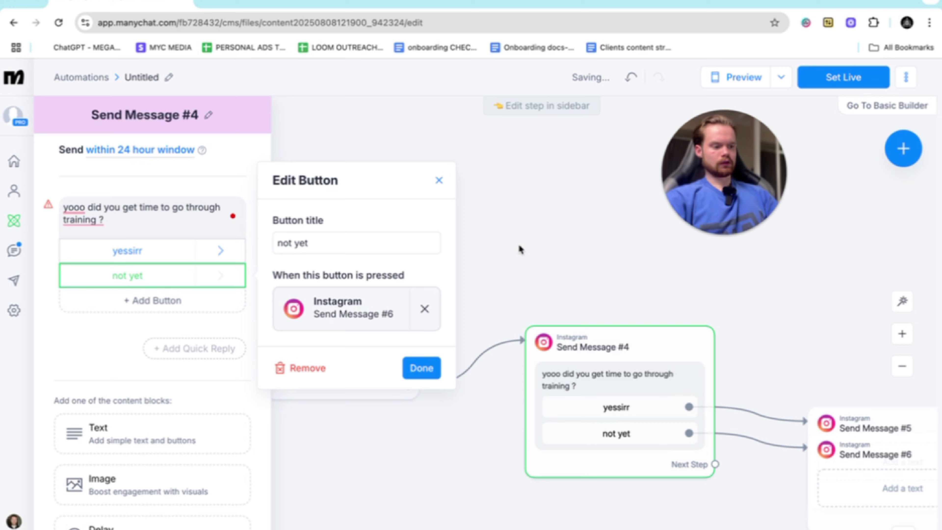
{"action": "left_click", "coordinate": [664, 315]}
- Place the "not yet" button's message below the "yessirr" one and write "let me know when you do" in it
{"action": "scroll", "coordinate": [664, 315], "scroll_direction": "down", "scroll_amount": 5}
{"action": "scroll", "coordinate": [664, 314], "scroll_direction": "right", "scroll_amount": 5}
{"action": "left_click_drag", "start_coordinate": [676, 286], "coordinate": [589, 419]}
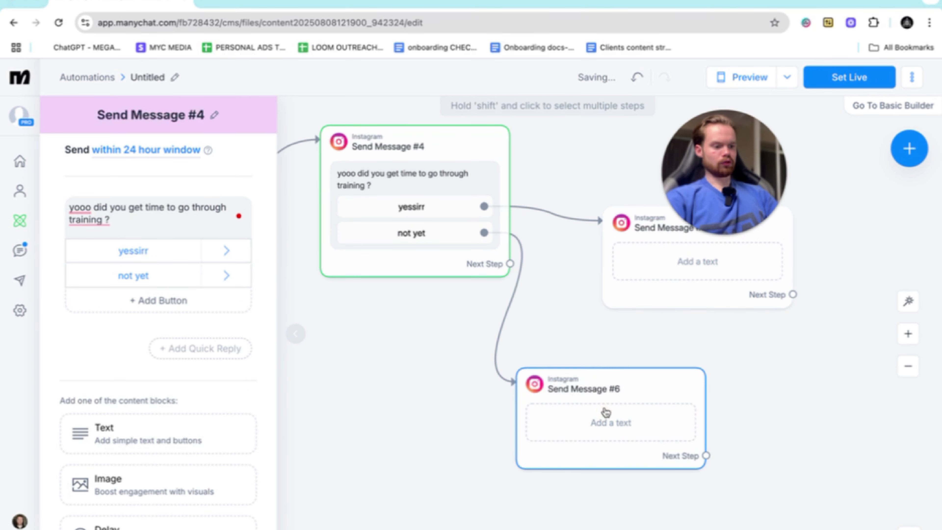
{"action": "left_click", "coordinate": [606, 409]}
{"action": "type", "text": "let me k"}
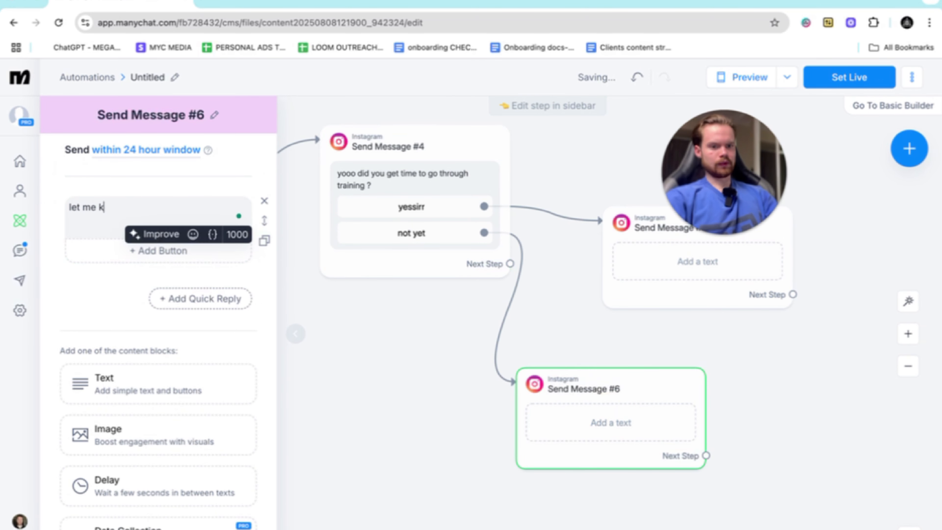
{"action": "key", "text": "BackSpace"}
{"action": "key", "text": "BackSpace"}
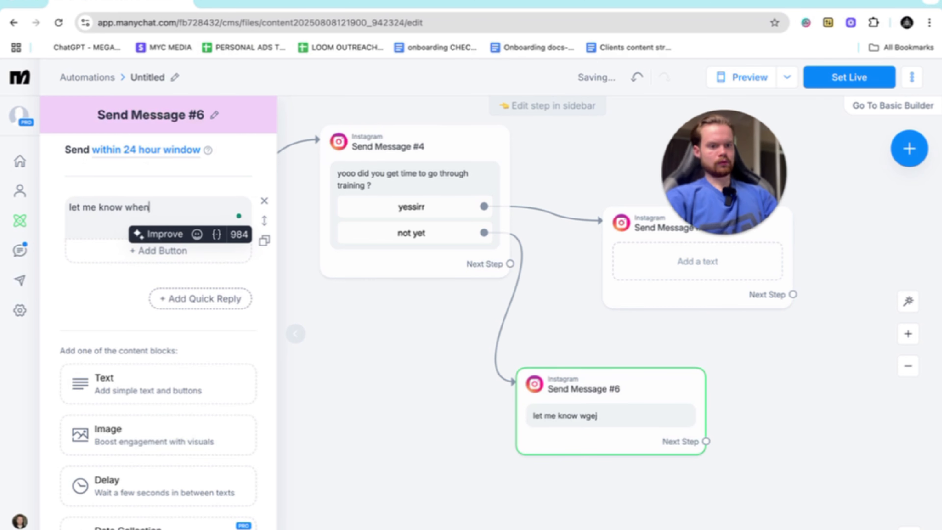
{"action": "left_click", "coordinate": [347, 435]}
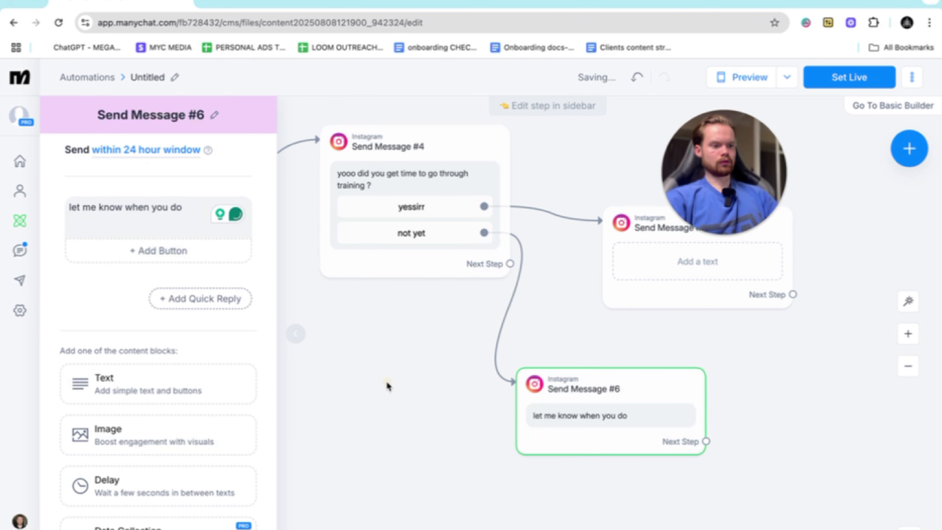
- Write "nice! Just wondering what made you want the free training ?" in the message linked to the "yessirr" button
{"action": "left_click", "coordinate": [375, 220]}
{"action": "left_click", "coordinate": [375, 220]}
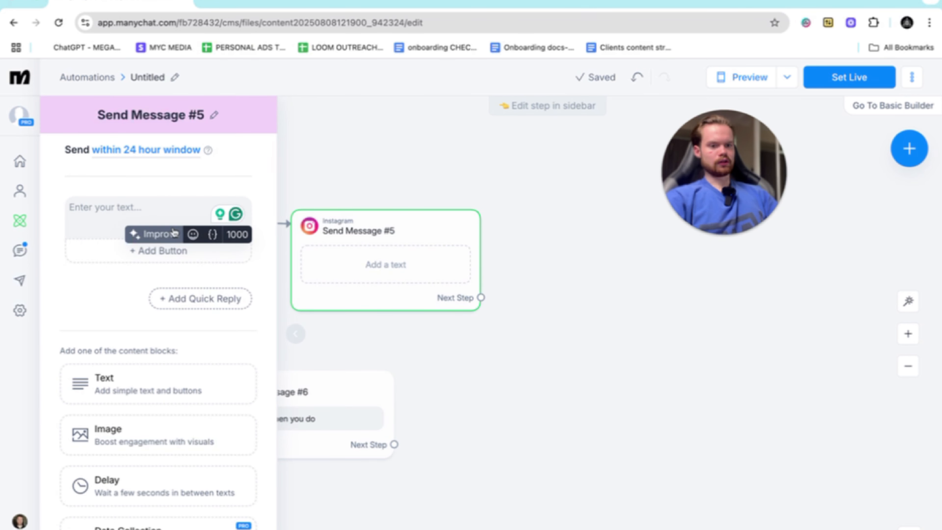
{"action": "type", "text": "nice "}
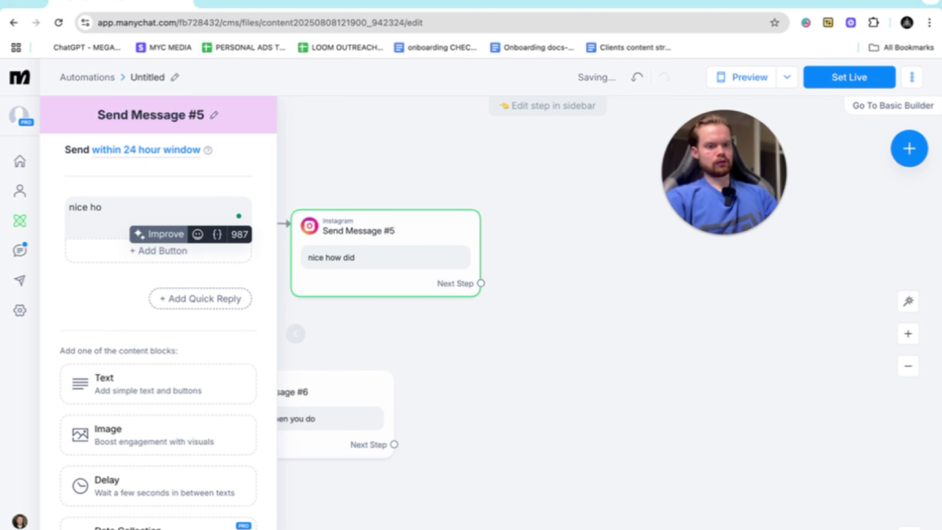
{"action": "type", "text": "!"}
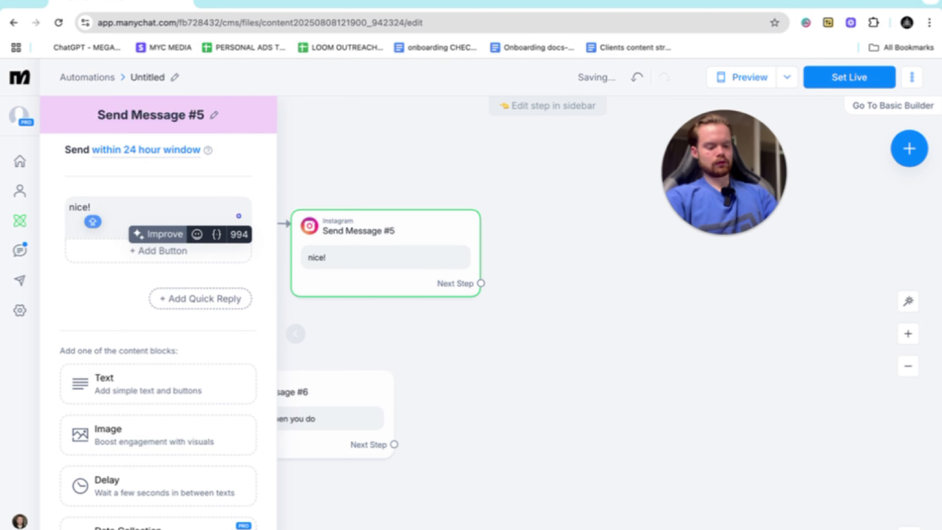
{"action": "type", "text": " Just wonderi"}
{"action": "type", "text": "ng w"}
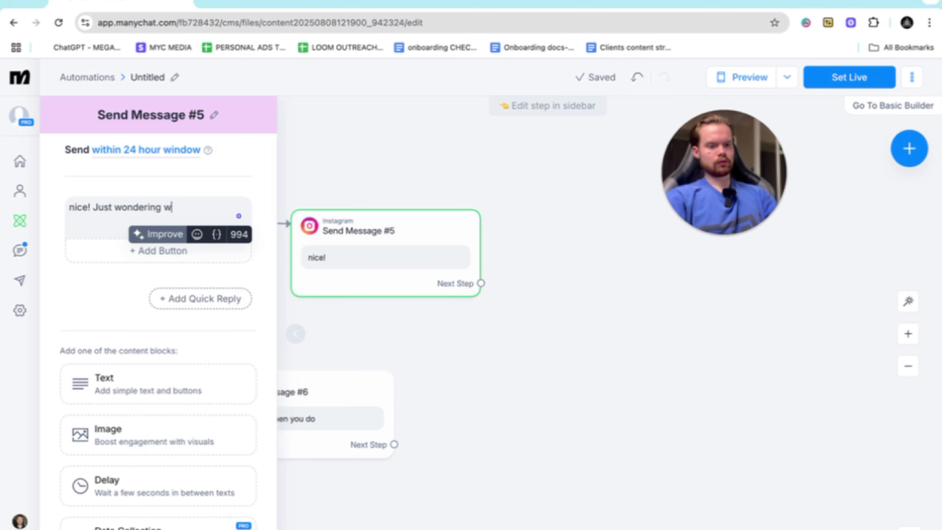
{"action": "type", "text": "hat made you want the free trai"}
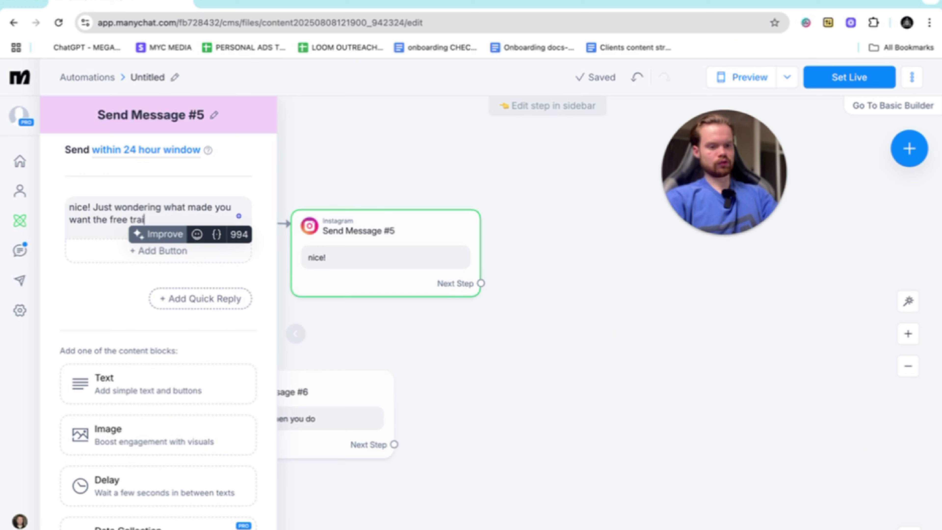
{"action": "type", "text": "ning ?"}
- Add a "just curious" quick reply without an action to the "nice!" message, plus a second blank quick reply
{"action": "left_click", "coordinate": [206, 286]}
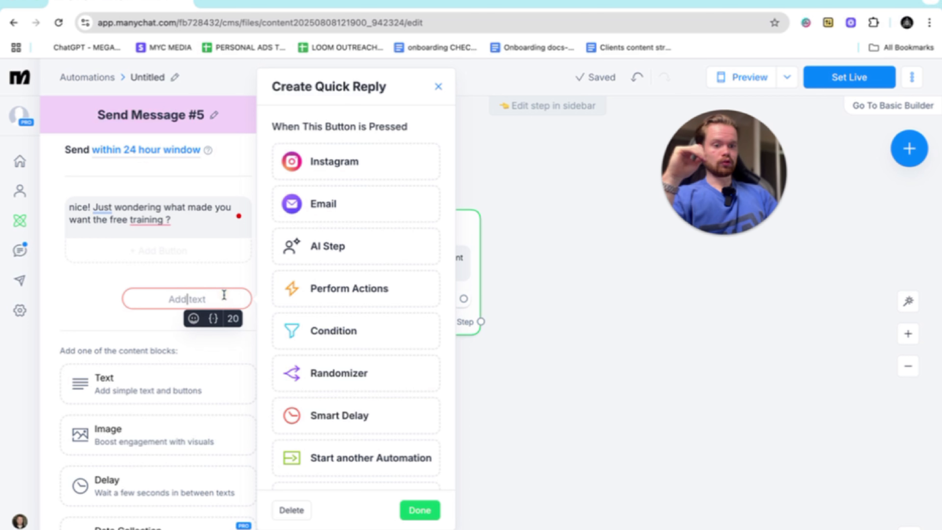
{"action": "type", "text": "just curious"}
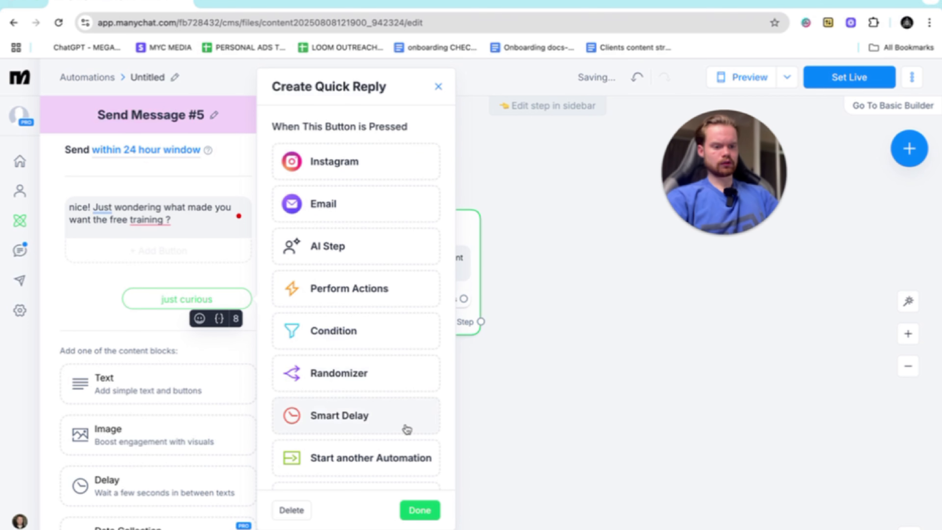
{"action": "left_click", "coordinate": [414, 511]}
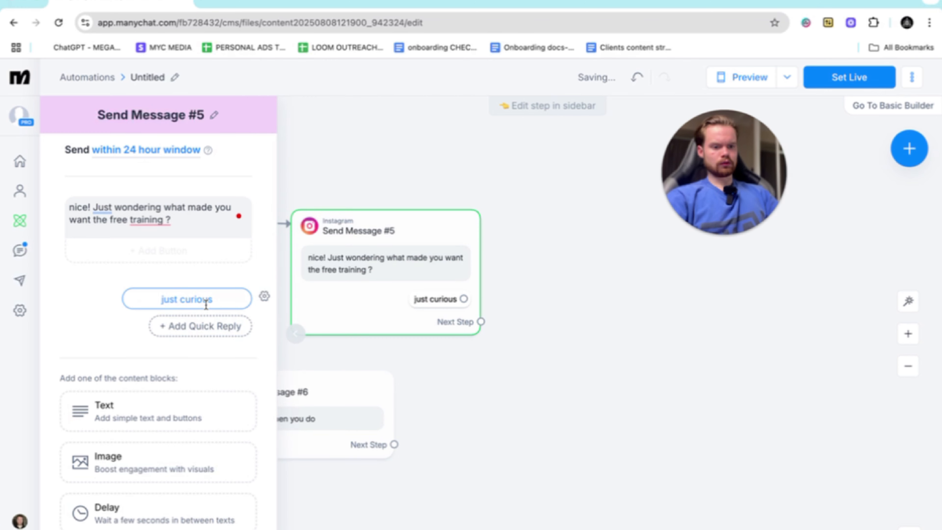
{"action": "left_click", "coordinate": [191, 326]}
{"action": "type", "text": "i want toi"}
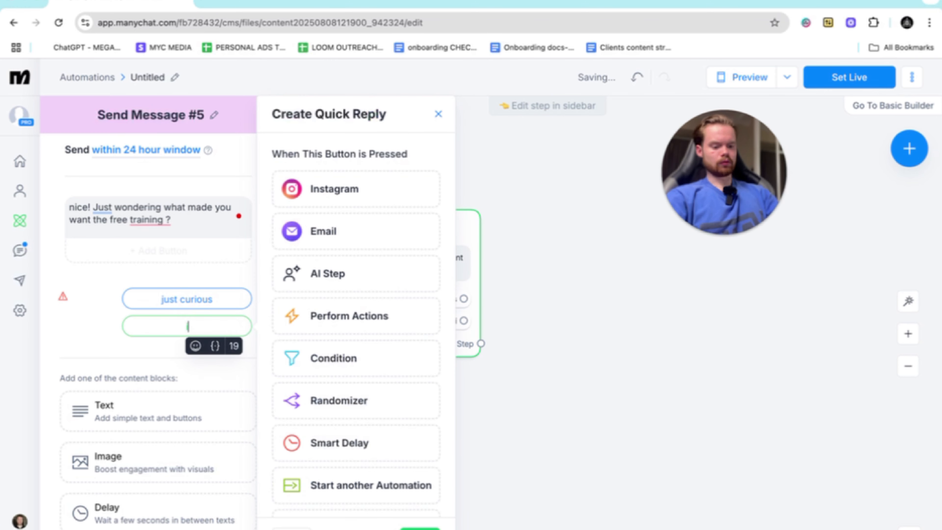
{"action": "key", "text": "BackSpace"}
{"action": "key", "text": "BackSpace"}
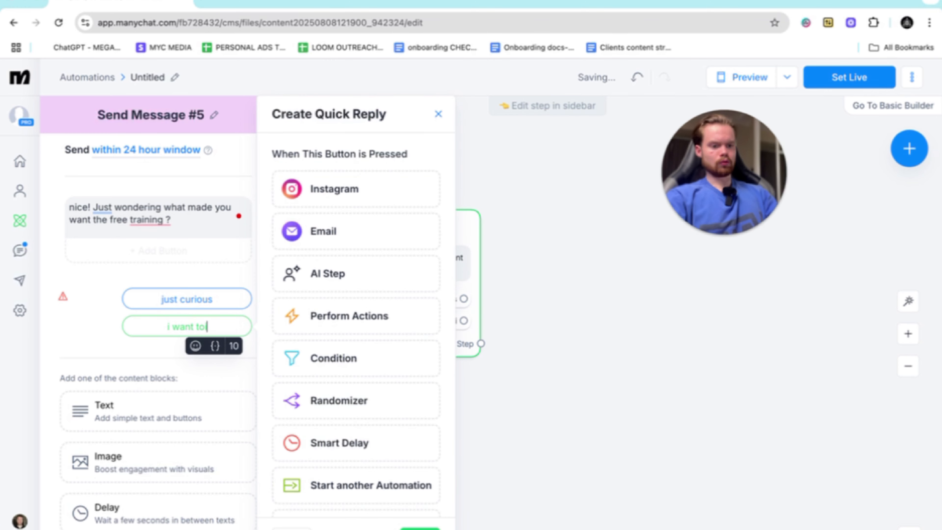
{"action": "type", "text": "___"}
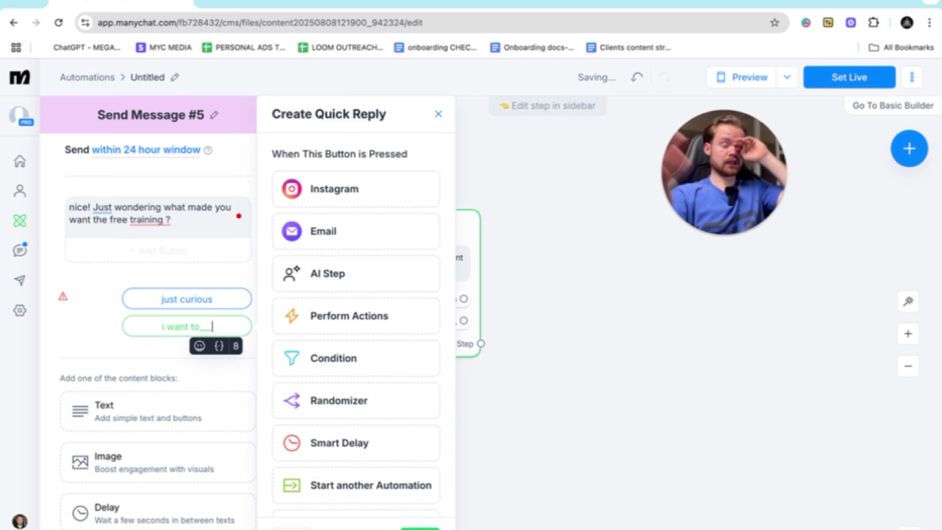
{"action": "key", "text": "BackSpace"}
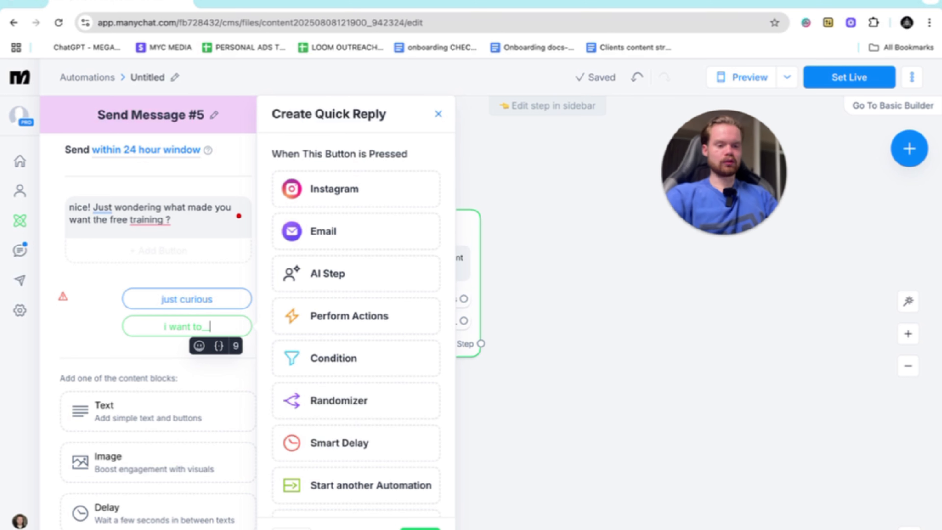
{"action": "key", "text": "BackSpace"}
{"action": "type", "text": "2x"}
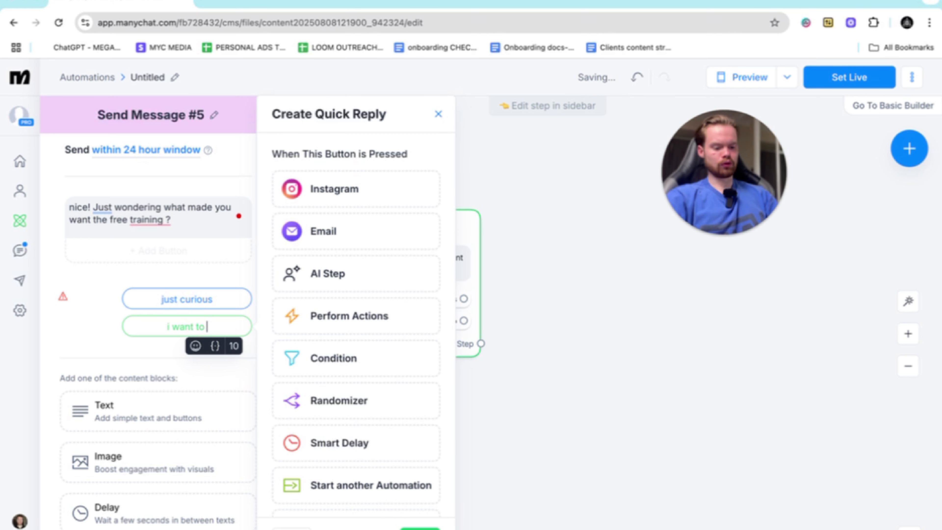
{"action": "type", "text": " my close raye"}
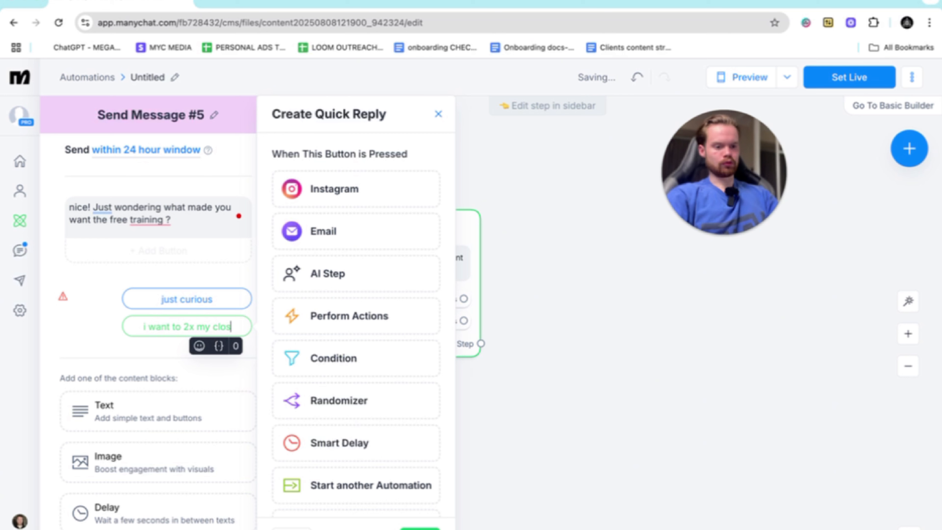
{"action": "key", "text": "BackSpace"}
{"action": "key", "text": "BackSpace"}
{"action": "key", "text": "BackSpace"}
{"action": "key", "text": "BackSpace"}
{"action": "key", "text": "BackSpace"}
{"action": "key", "text": "BackSpace"}
{"action": "key", "text": "BackSpace"}
{"action": "key", "text": "BackSpace"}
{"action": "key", "text": "BackSpace"}
{"action": "key", "text": "BackSpace"}
{"action": "key", "text": "BackSpace"}
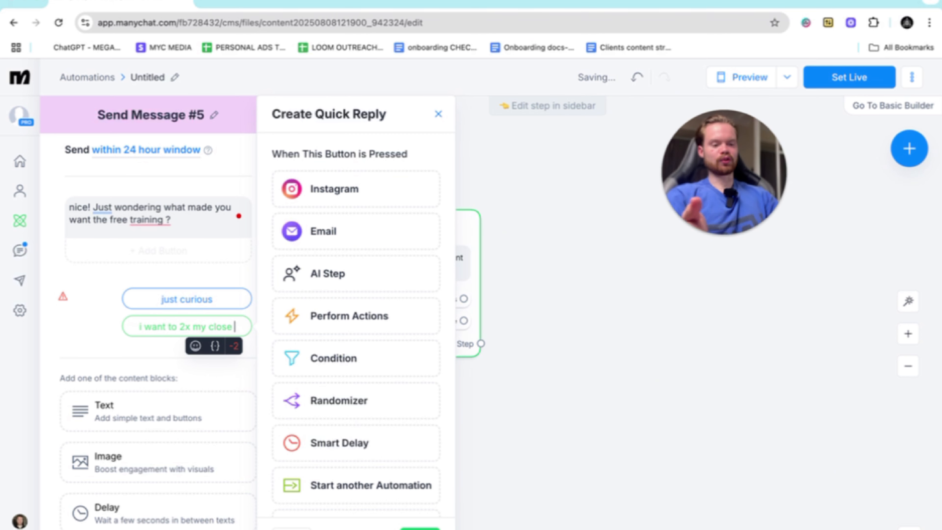
{"action": "key", "text": "BackSpace"}
{"action": "key", "text": "BackSpace"}
{"action": "key", "text": "BackSpace"}
{"action": "key", "text": "BackSpace"}
{"action": "key", "text": "BackSpace"}
{"action": "key", "text": "BackSpace"}
{"action": "key", "text": "BackSpace"}
{"action": "key", "text": "BackSpace"}
{"action": "key", "text": "BackSpace"}
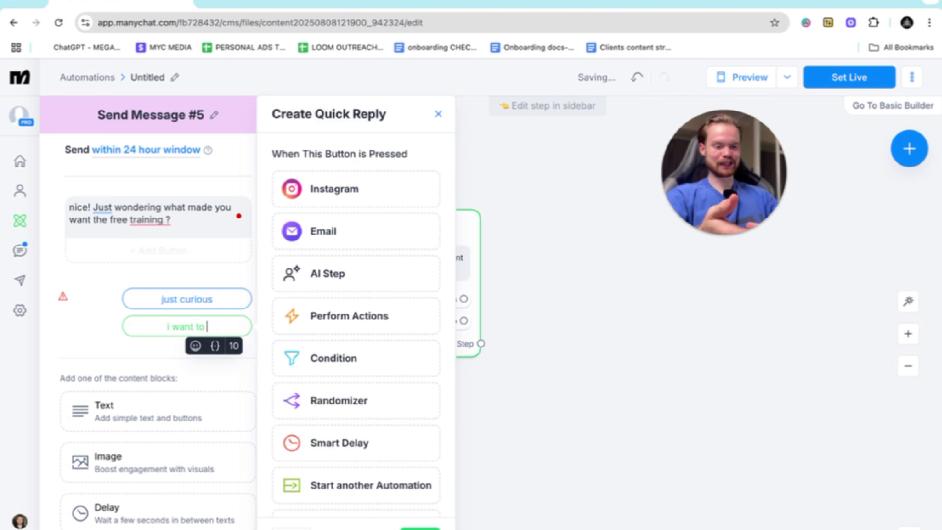
{"action": "key", "text": "BackSpace"}
{"action": "key", "text": "BackSpace"}
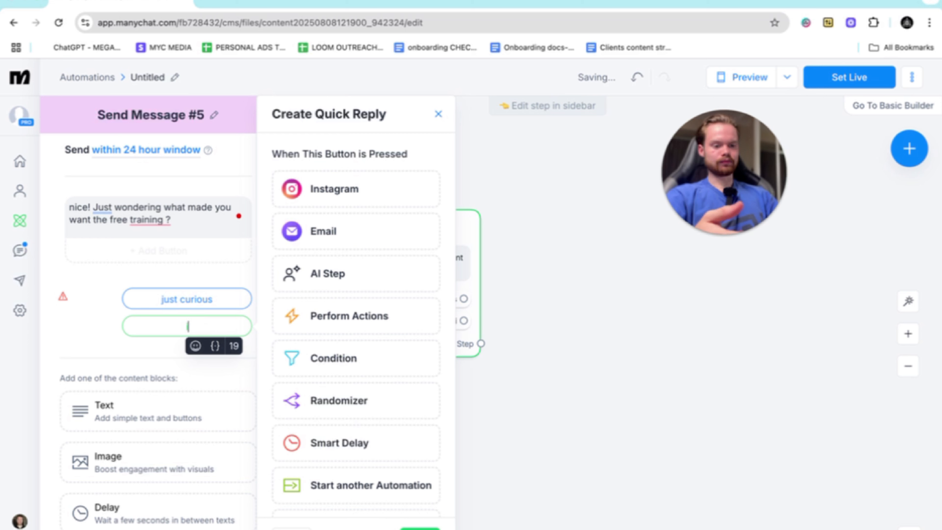
{"action": "key", "text": "BackSpace"}
- Label the second quick reply "2x close rate", leaving it without an action
{"action": "type", "text": "2x cos"}
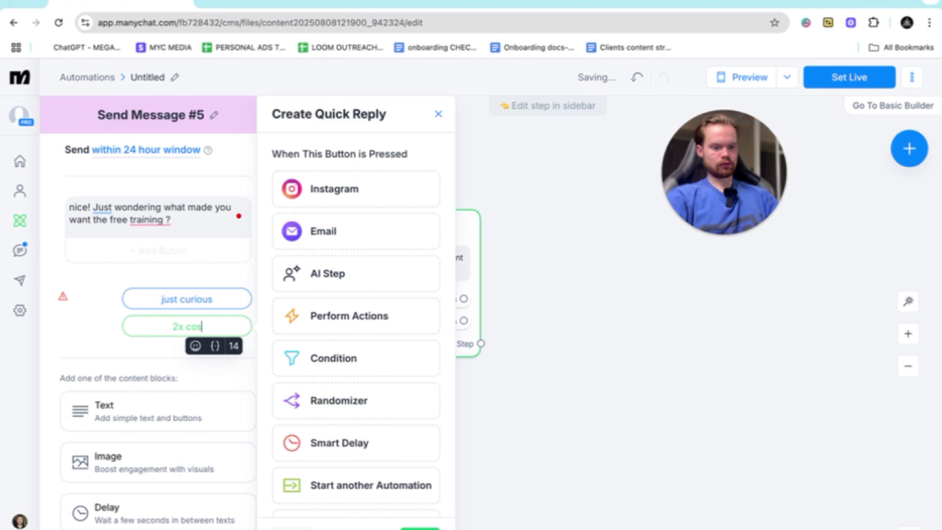
{"action": "key", "text": "BackSpace"}
{"action": "key", "text": "BackSpace"}
{"action": "type", "text": "lose rate"}
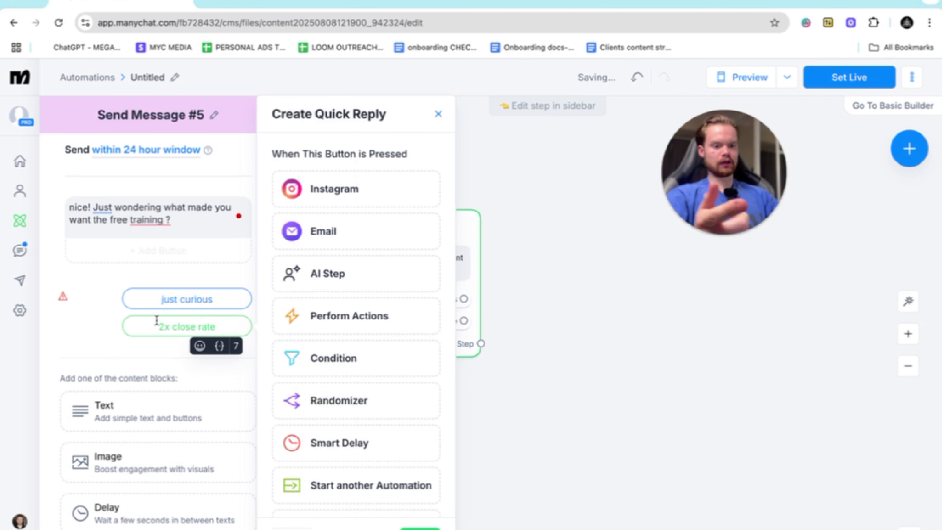
{"action": "left_click", "coordinate": [159, 359]}
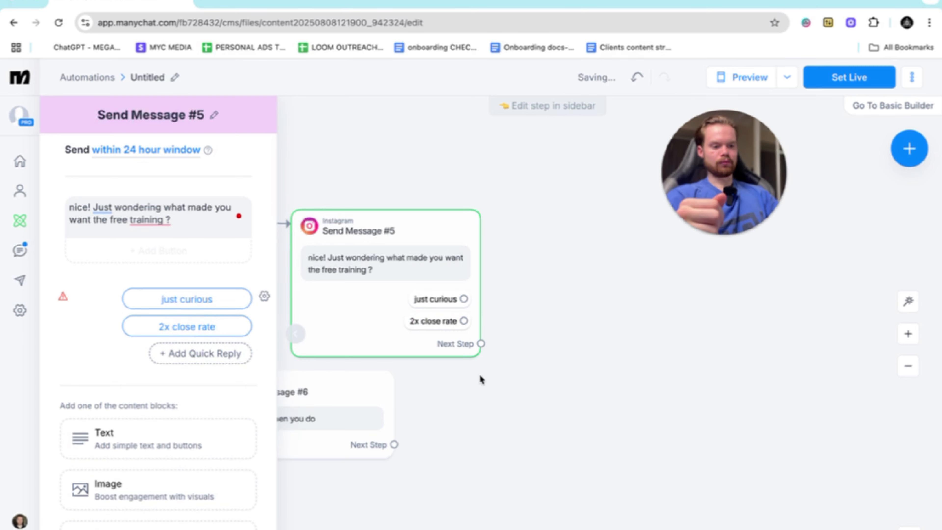
- Move the "let me know when you do" message further down, away from the message with quick replies
{"action": "scroll", "coordinate": [479, 379], "scroll_direction": "right", "scroll_amount": 2}
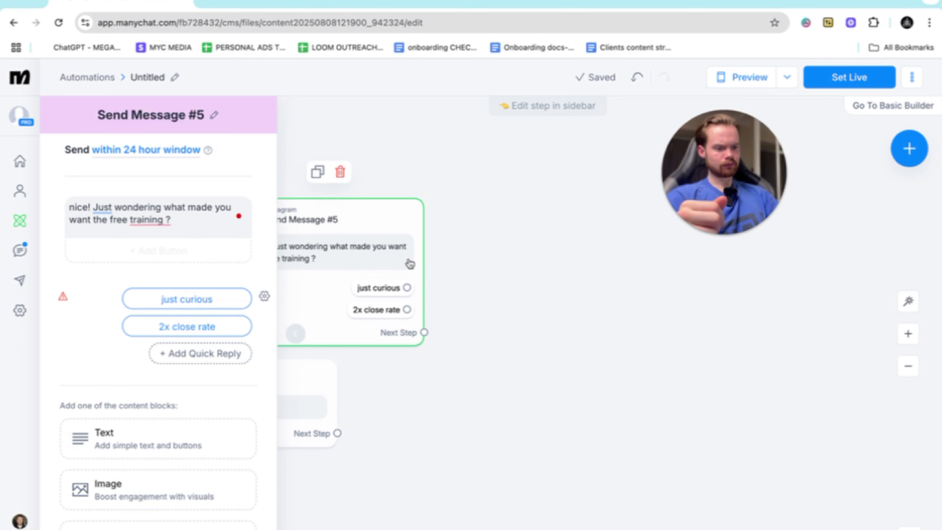
{"action": "scroll", "coordinate": [406, 260], "scroll_direction": "down", "scroll_amount": 5}
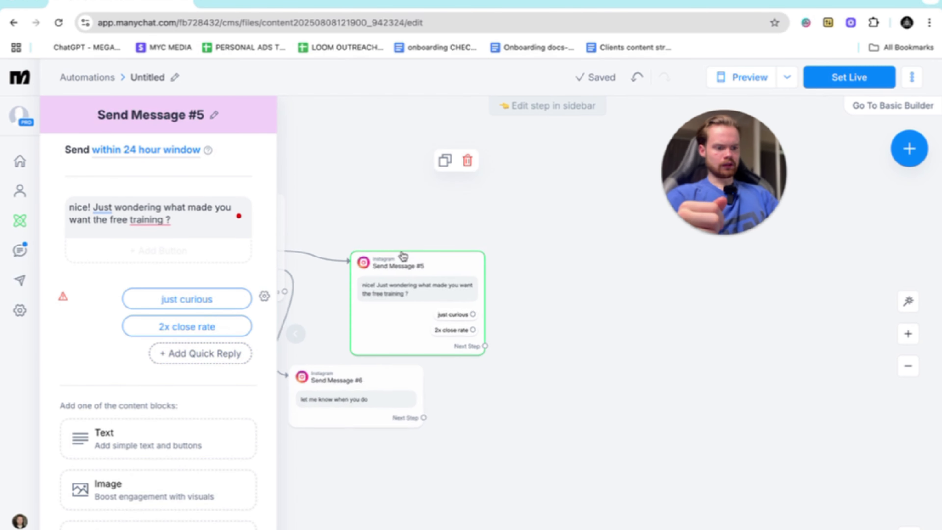
{"action": "scroll", "coordinate": [403, 256], "scroll_direction": "up", "scroll_amount": 1}
{"action": "left_click_drag", "start_coordinate": [352, 411], "coordinate": [340, 485]}
{"action": "scroll", "coordinate": [452, 352], "scroll_direction": "up", "scroll_amount": 5}
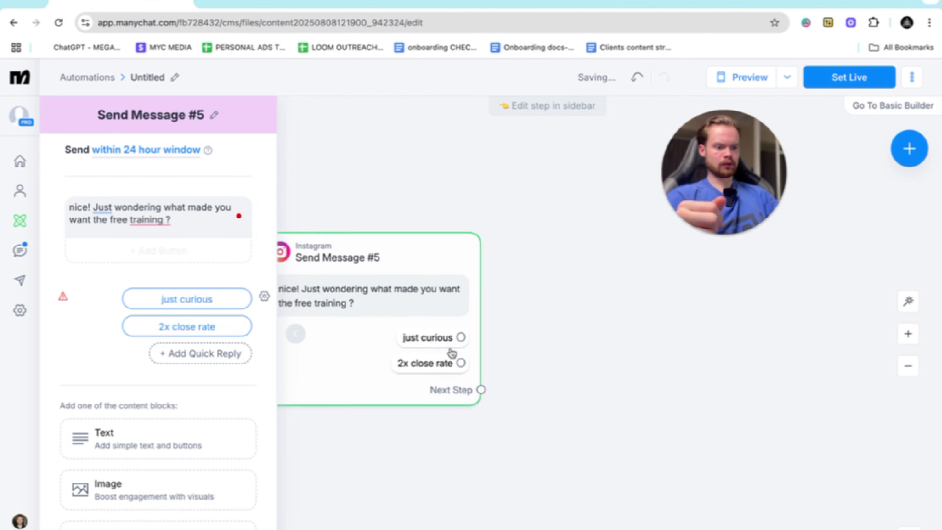
- Link a new Instagram message reading "great any questions let me know!" to the "just curious" quick reply, and place it higher on the canvas
{"action": "left_click_drag", "start_coordinate": [461, 336], "coordinate": [572, 262]}
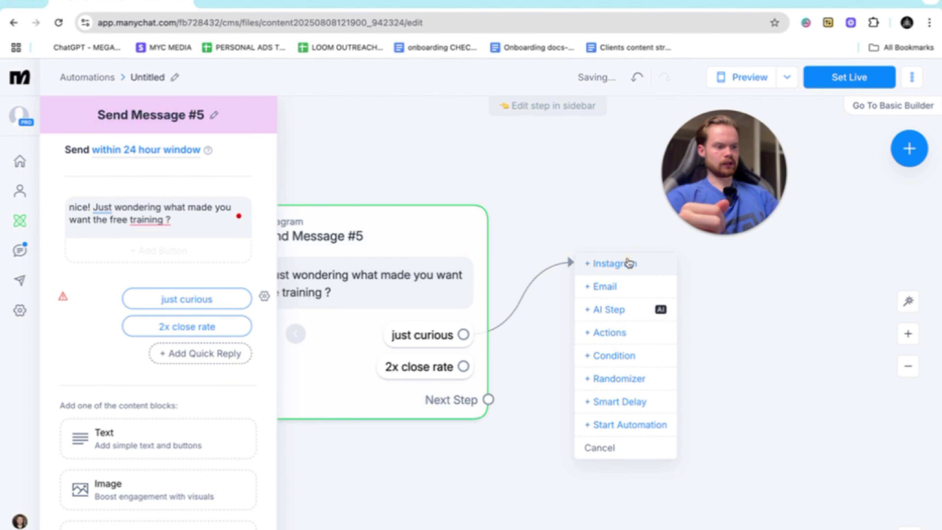
{"action": "left_click", "coordinate": [628, 263]}
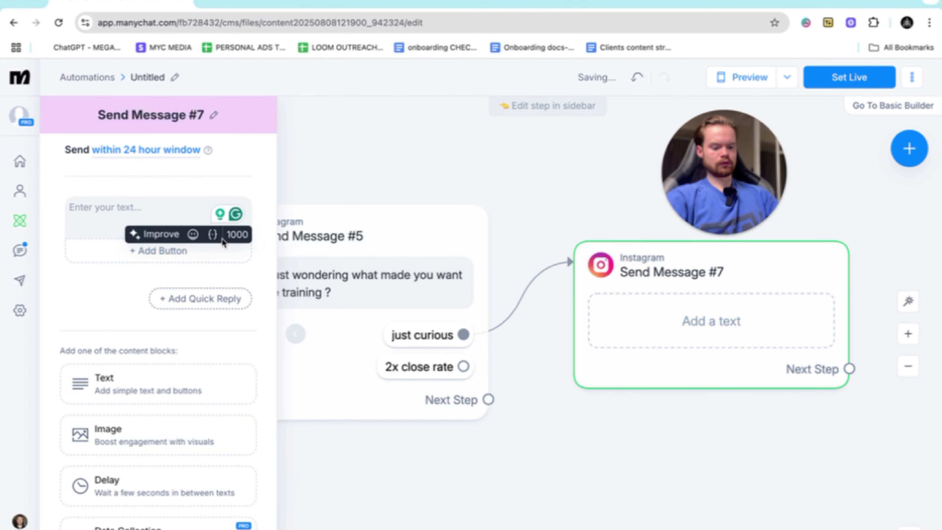
{"action": "type", "text": "great any que"}
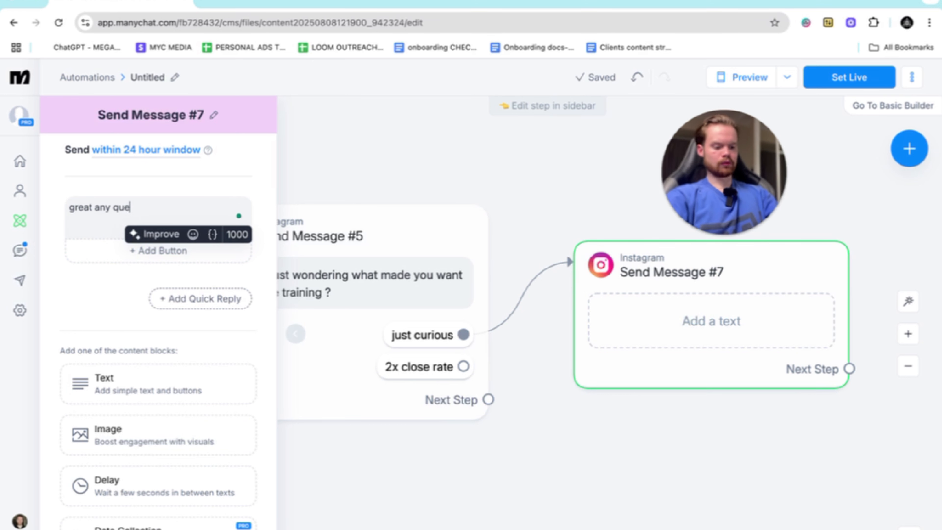
{"action": "type", "text": "stions let me know!"}
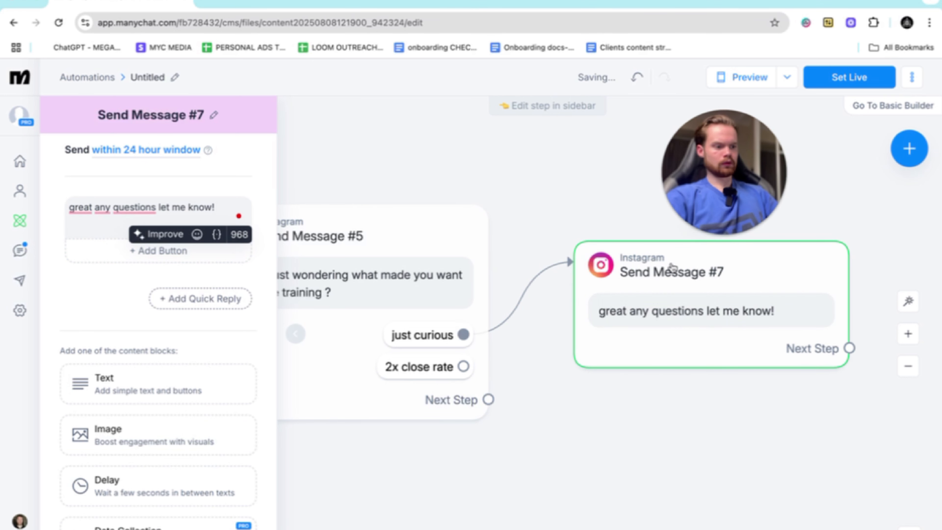
{"action": "left_click_drag", "start_coordinate": [672, 267], "coordinate": [583, 150]}
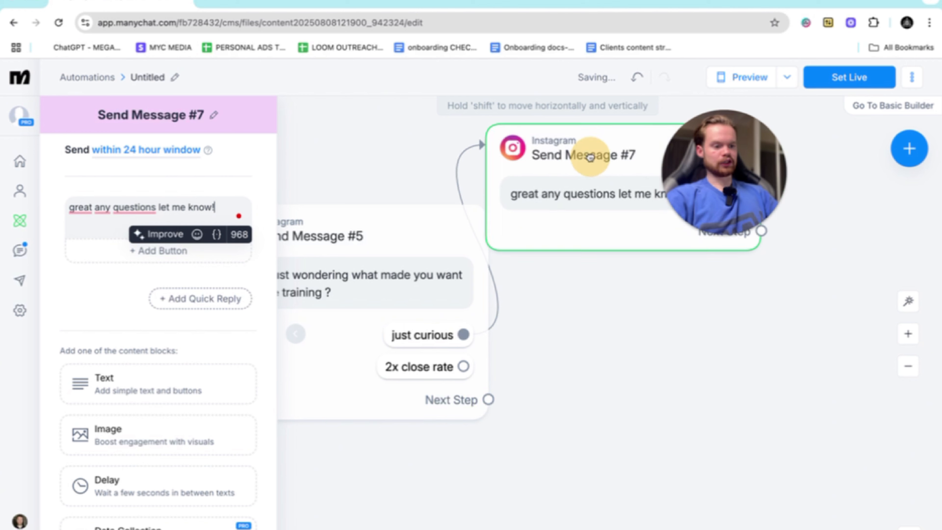
{"action": "right_click", "coordinate": [466, 330]}
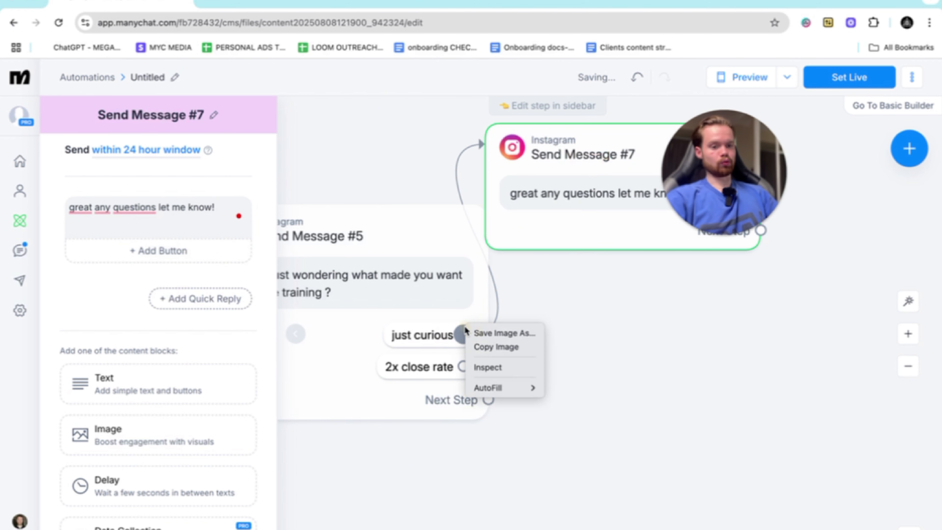
{"action": "left_click", "coordinate": [643, 277]}
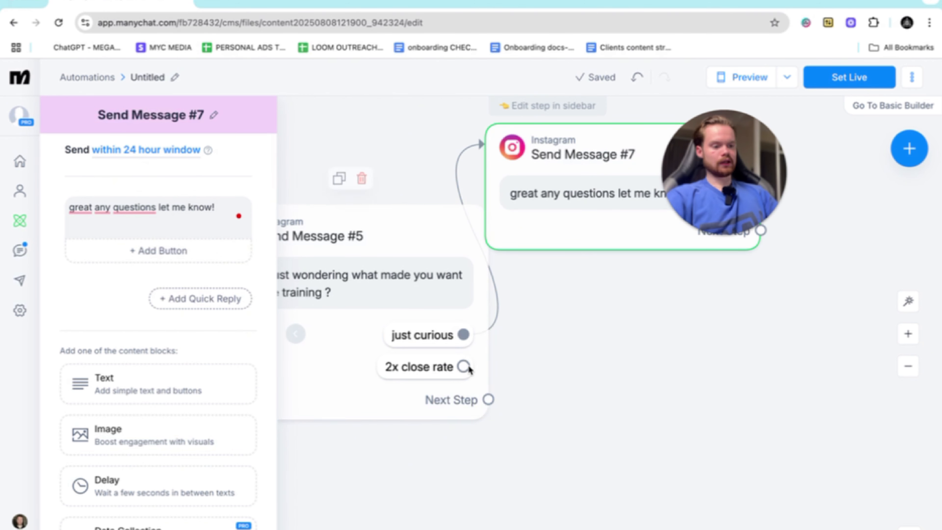
- Link a new blank Instagram message to the "2x close rate" quick reply and open it for editing
{"action": "left_click_drag", "start_coordinate": [463, 367], "coordinate": [661, 379]}
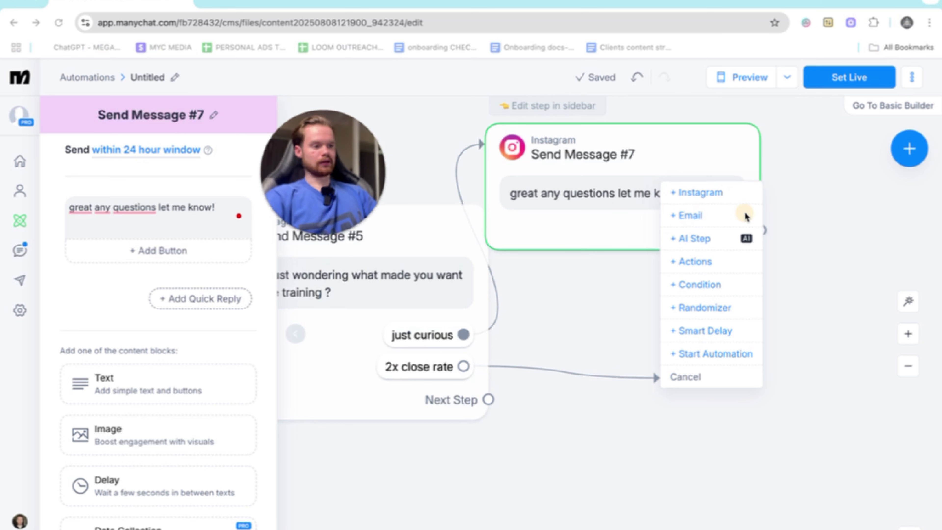
{"action": "left_click", "coordinate": [708, 199]}
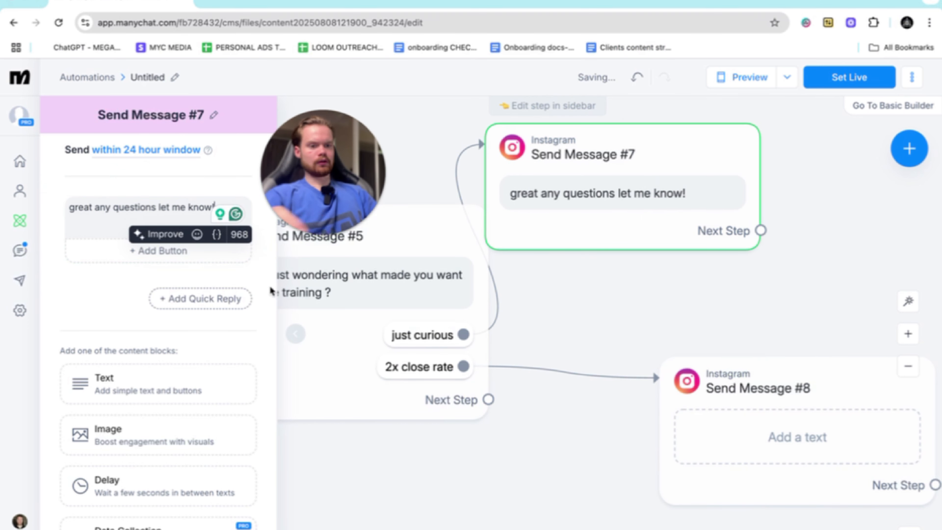
{"action": "left_click", "coordinate": [778, 387]}
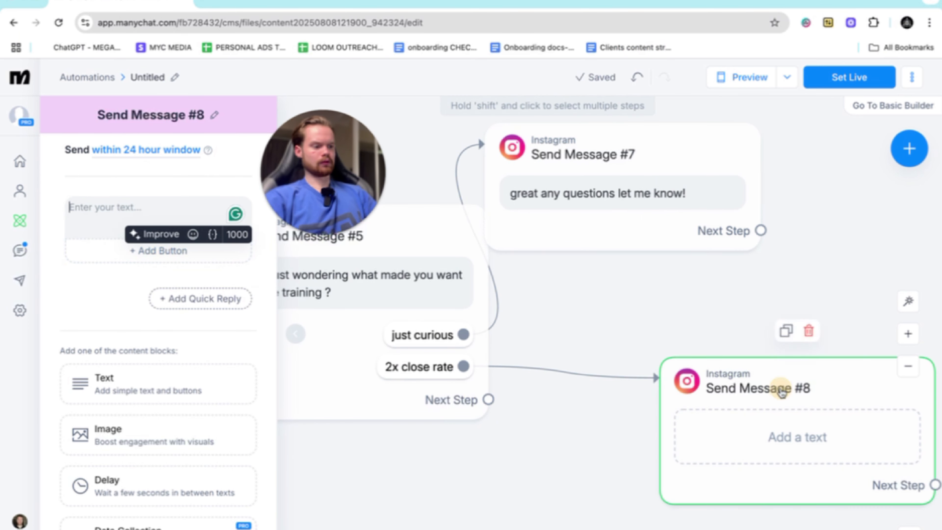
{"action": "left_click_drag", "start_coordinate": [320, 168], "coordinate": [457, 178]}
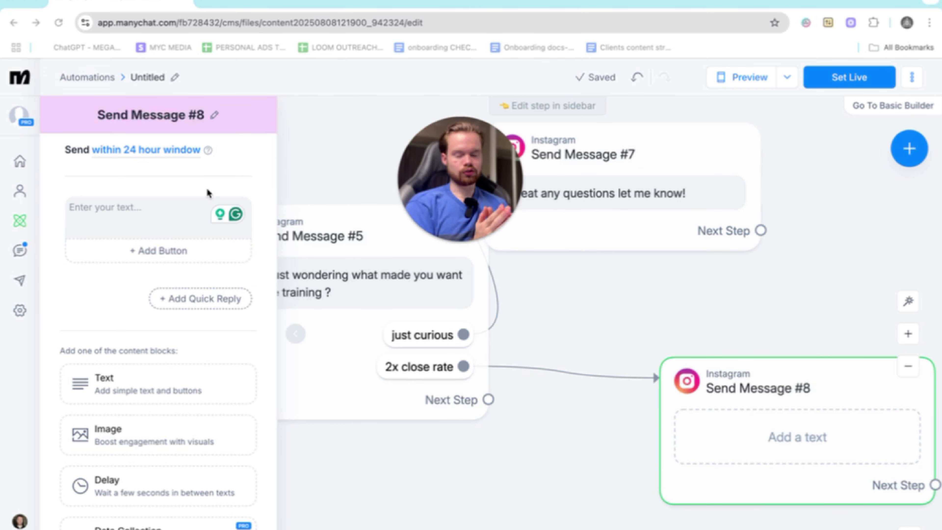
- Write "okay great, whats your close rate right now ?" in the message linked to the "2x close rate" reply
{"action": "left_click", "coordinate": [109, 207]}
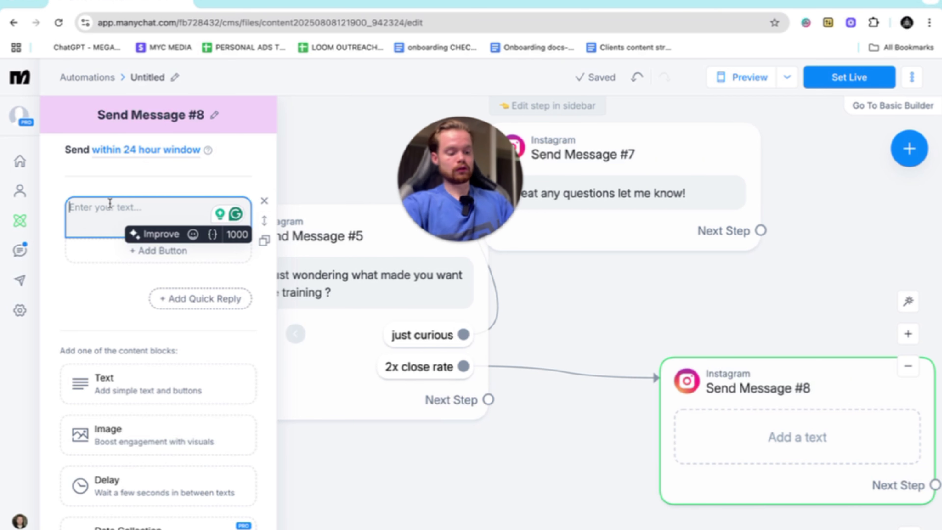
{"action": "type", "text": "okay great"}
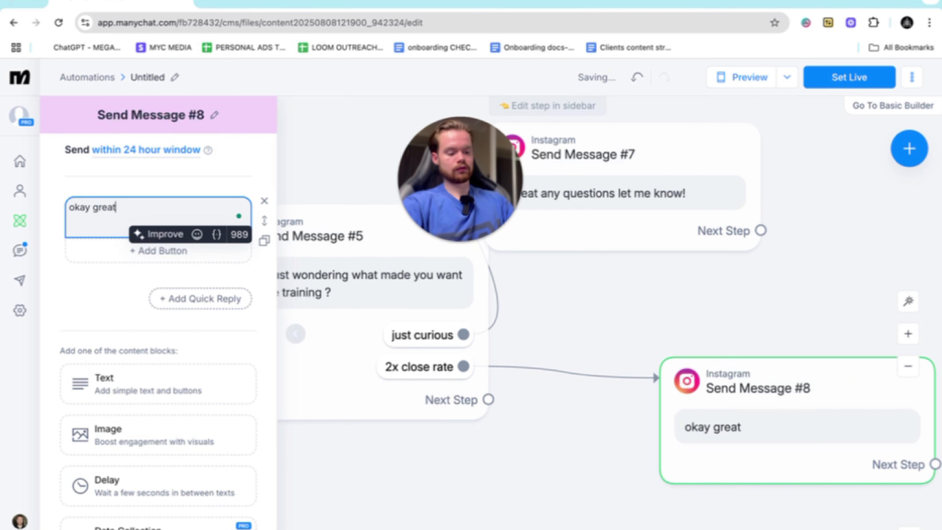
{"action": "type", "text": ", whats "}
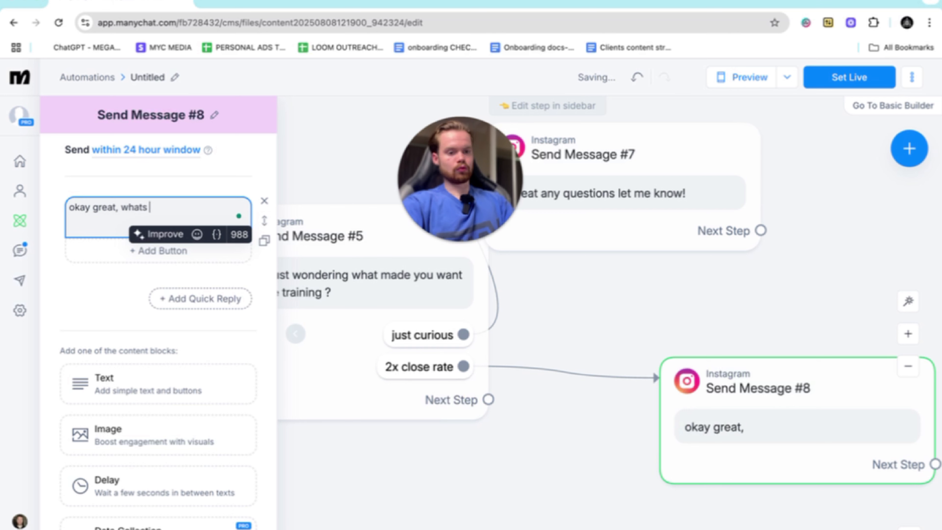
{"action": "type", "text": "your close rate "}
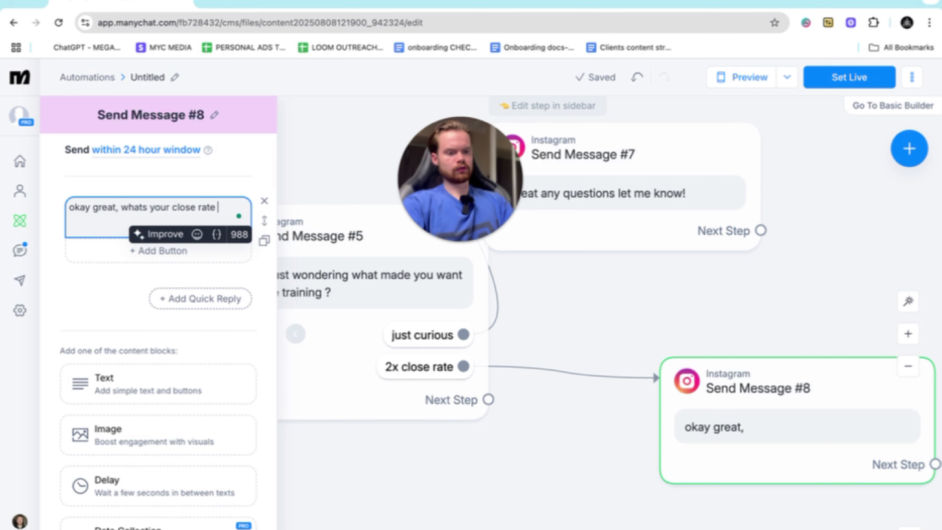
{"action": "type", "text": "right now "}
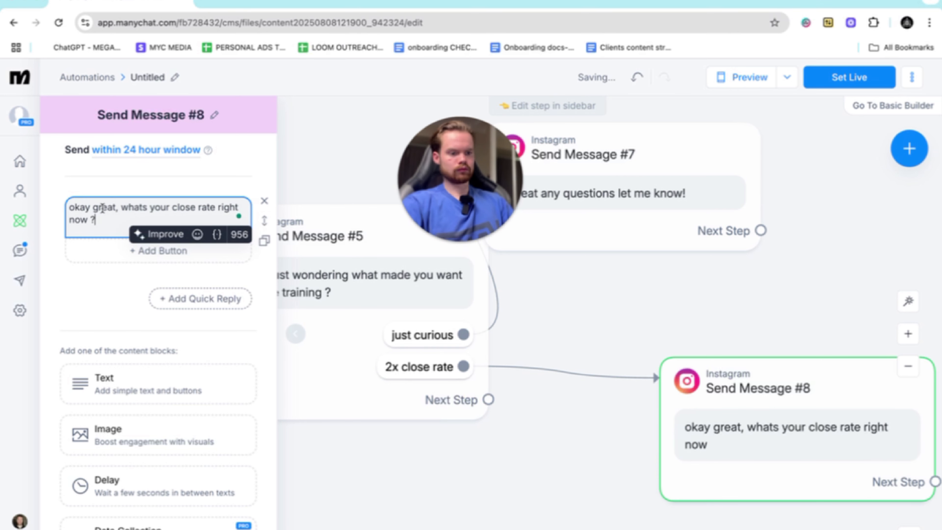
{"action": "type", "text": "?"}
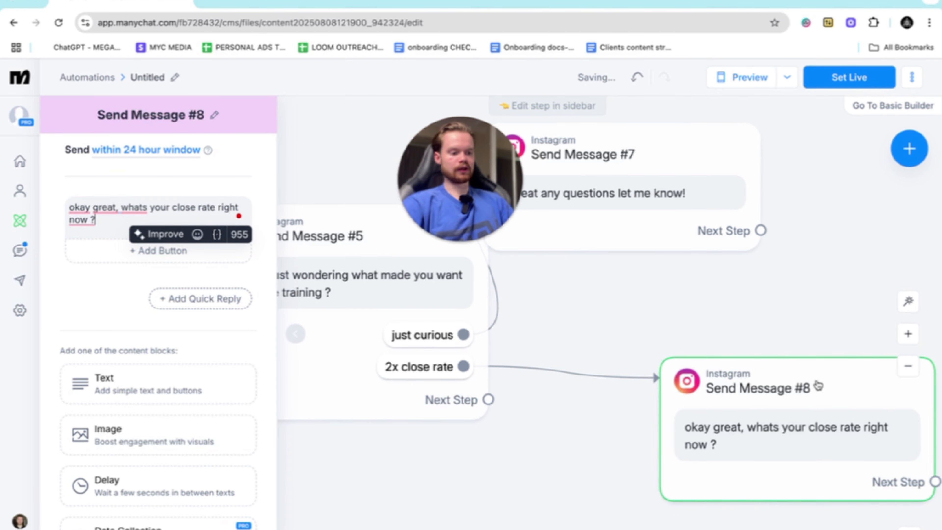
- Add a new Instagram message as the next step after the close rate question
{"action": "scroll", "coordinate": [819, 386], "scroll_direction": "right", "scroll_amount": 7}
{"action": "scroll", "coordinate": [818, 386], "scroll_direction": "down", "scroll_amount": 2}
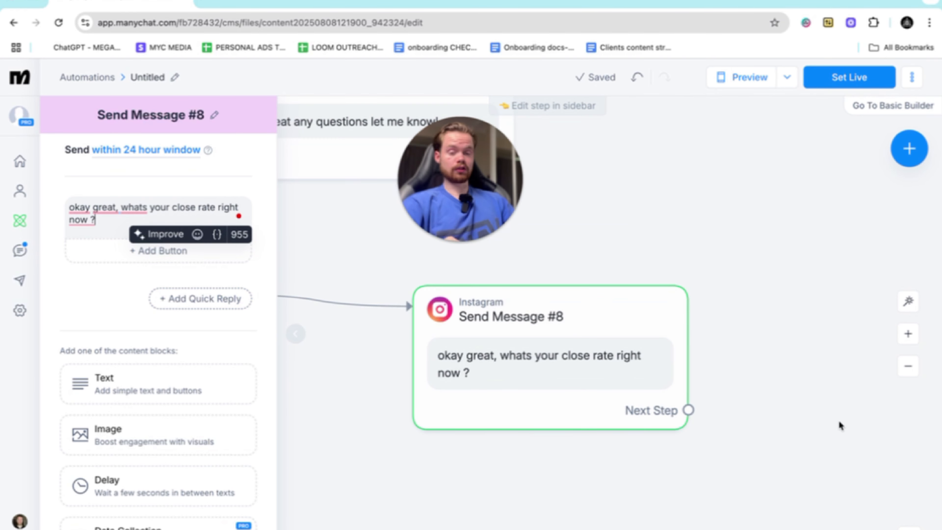
{"action": "scroll", "coordinate": [841, 425], "scroll_direction": "right", "scroll_amount": 5}
{"action": "scroll", "coordinate": [840, 426], "scroll_direction": "down", "scroll_amount": 2}
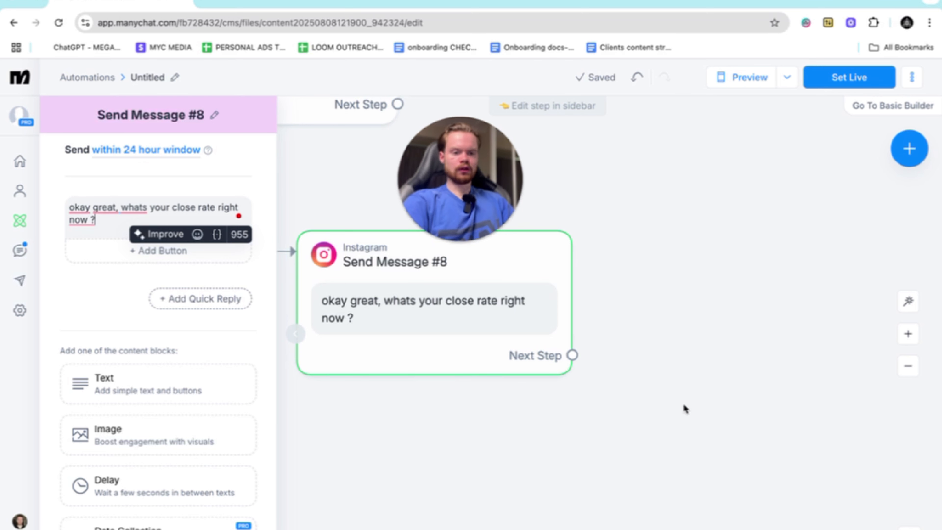
{"action": "scroll", "coordinate": [685, 409], "scroll_direction": "up", "scroll_amount": 1}
{"action": "scroll", "coordinate": [686, 409], "scroll_direction": "right", "scroll_amount": 1}
{"action": "scroll", "coordinate": [536, 349], "scroll_direction": "up", "scroll_amount": 1}
{"action": "scroll", "coordinate": [536, 349], "scroll_direction": "left", "scroll_amount": 1}
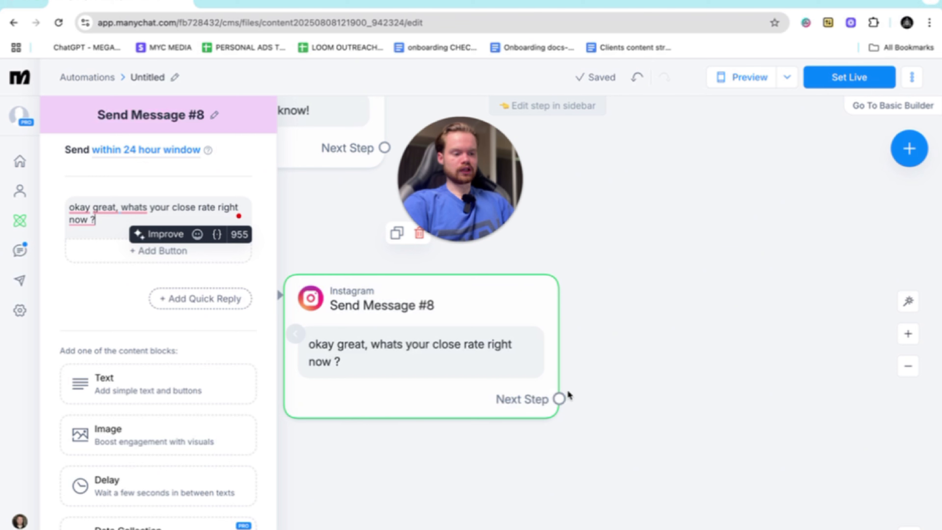
{"action": "left_click", "coordinate": [560, 401]}
{"action": "left_click_drag", "start_coordinate": [562, 401], "coordinate": [711, 316]}
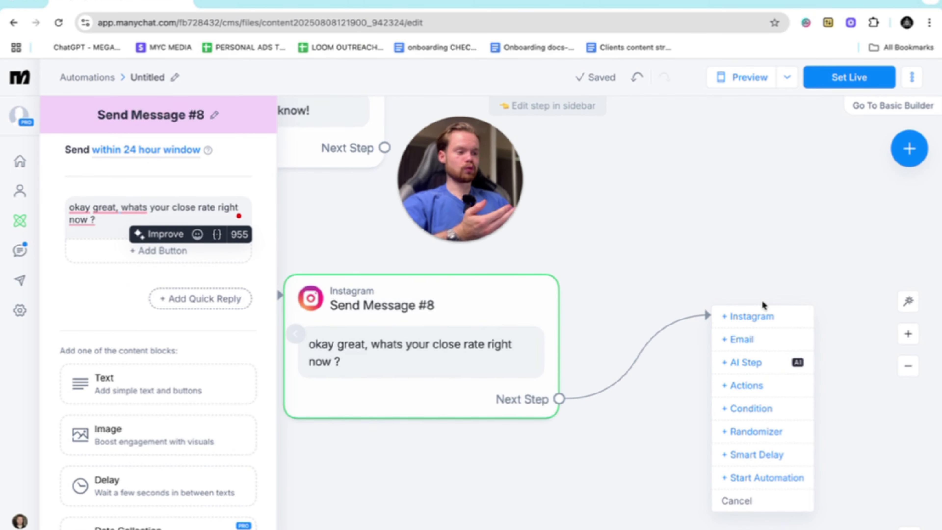
{"action": "left_click", "coordinate": [738, 315]}
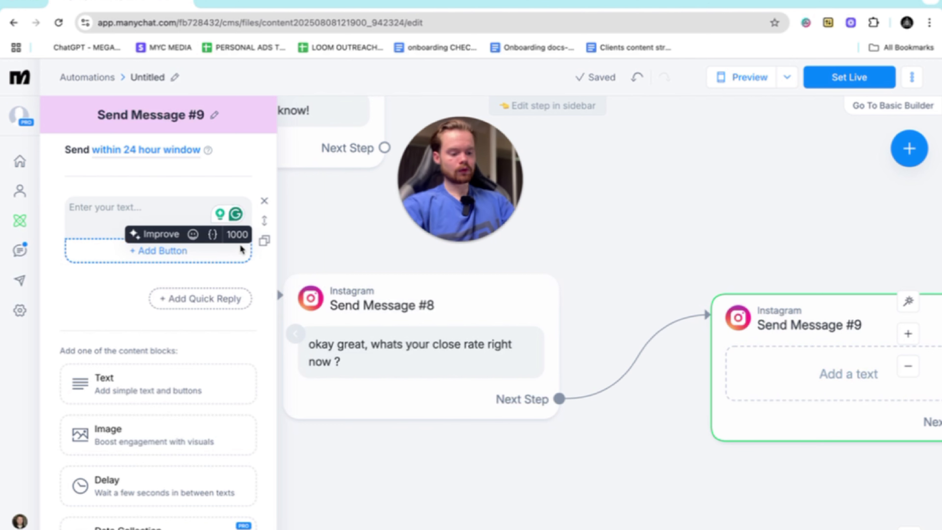
- Write "Okay great, are you interested in having help achiveing that ?" in the message following the close rate question
{"action": "type", "text": "Okay great "}
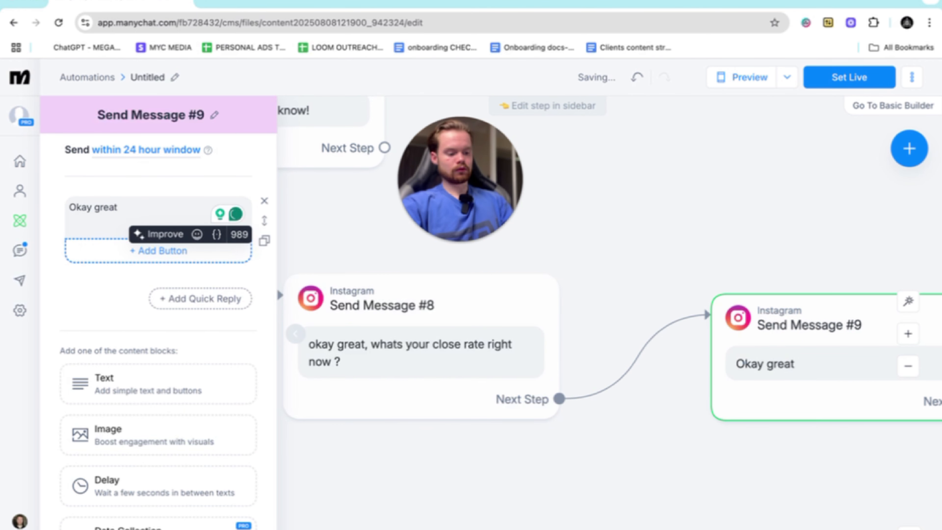
{"action": "type", "text": "goal,"}
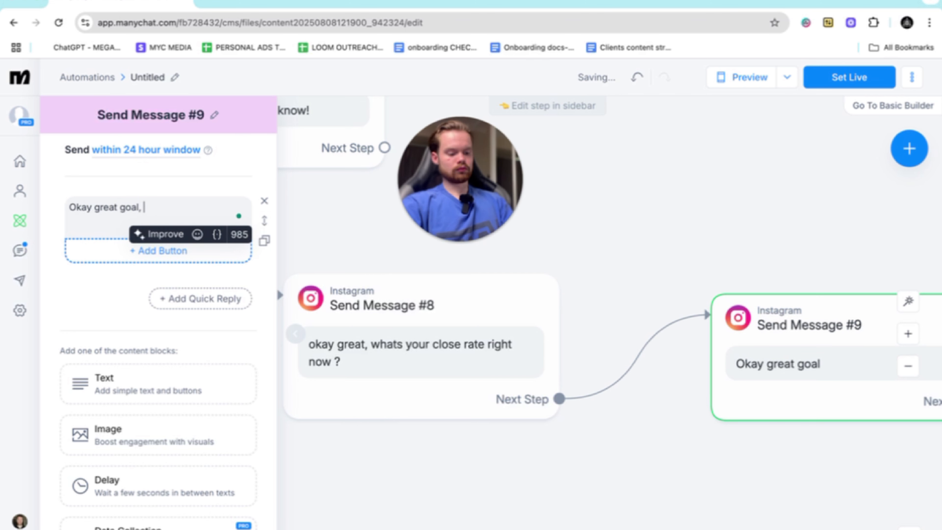
{"action": "key", "text": "BackSpace"}
{"action": "key", "text": "BackSpace"}
{"action": "key", "text": "BackSpace"}
{"action": "key", "text": "BackSpace"}
{"action": "key", "text": "BackSpace"}
{"action": "key", "text": "BackSpace"}
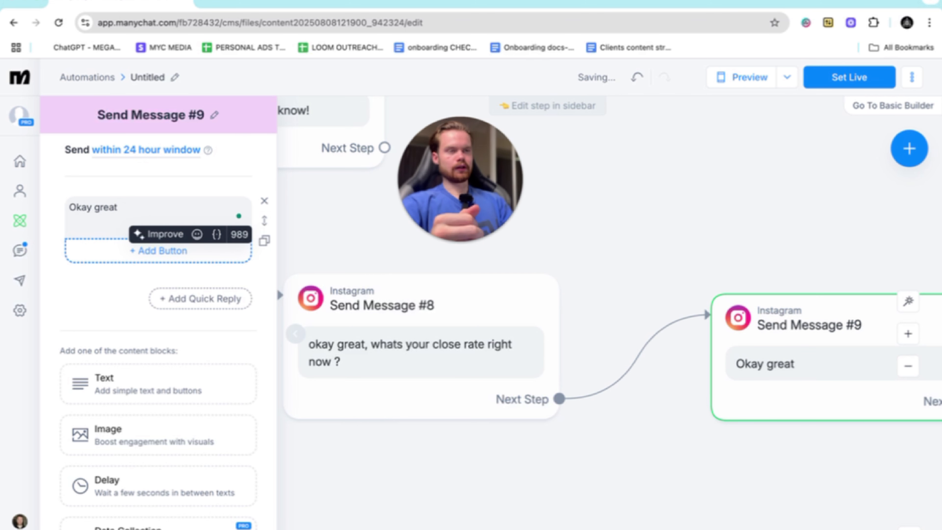
{"action": "type", "text": ", are "}
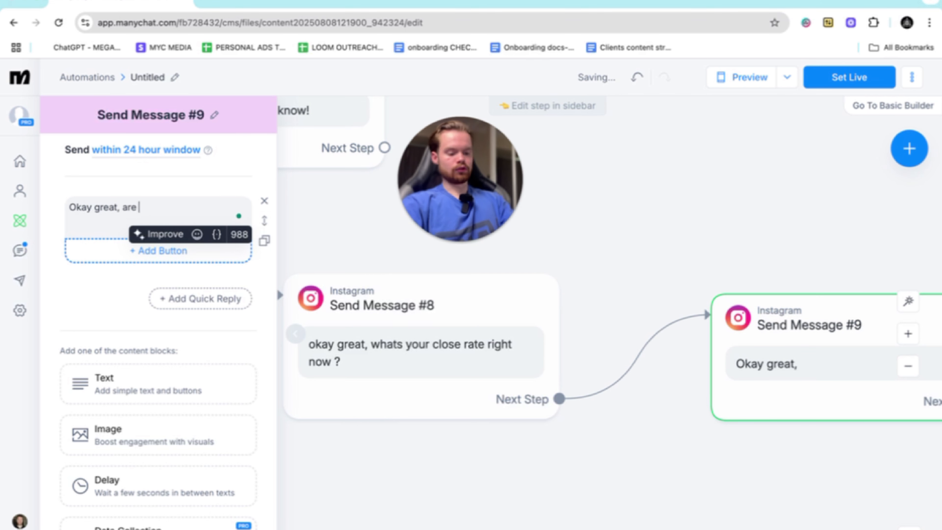
{"action": "type", "text": "you intereste"}
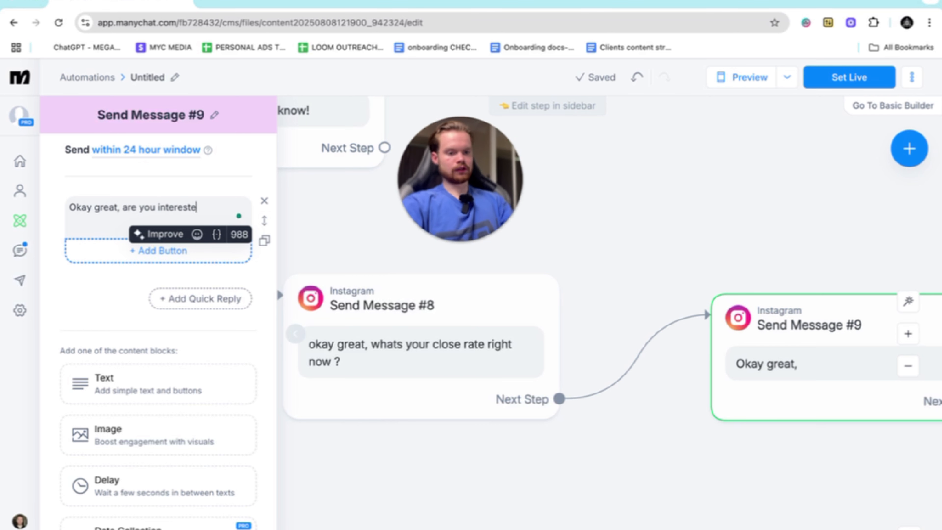
{"action": "type", "text": "d in having help"}
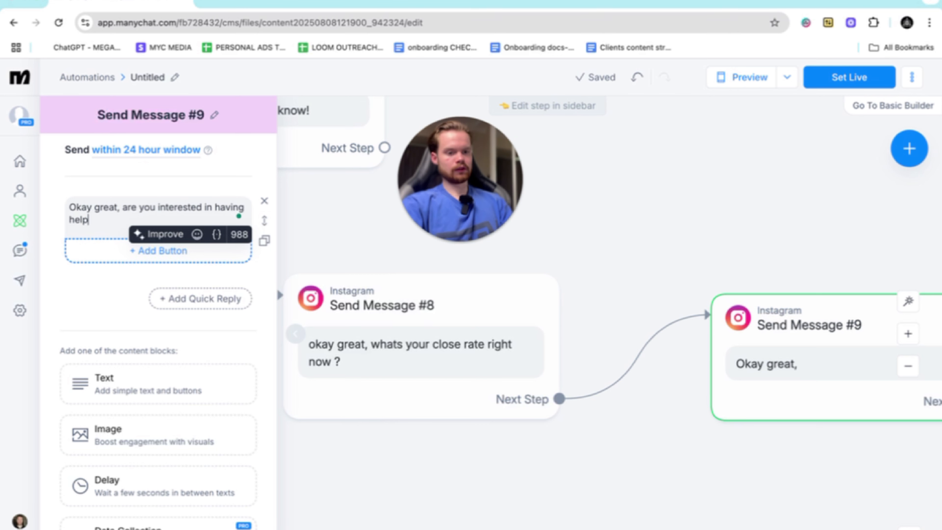
{"action": "type", "text": " achivein"}
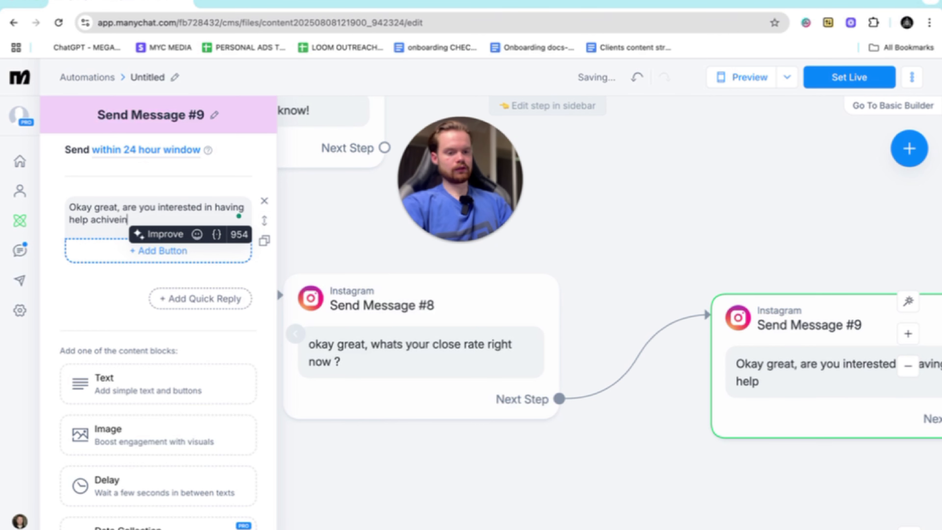
{"action": "type", "text": "g that ?"}
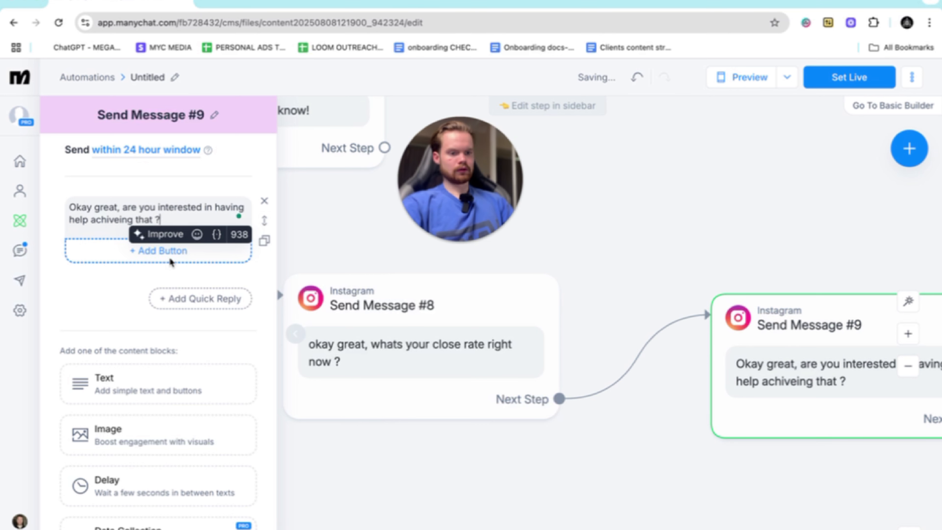
- Add three quick replies labelled "yes", "100%" and "think i got it" to the message offering help
{"action": "left_click", "coordinate": [178, 304]}
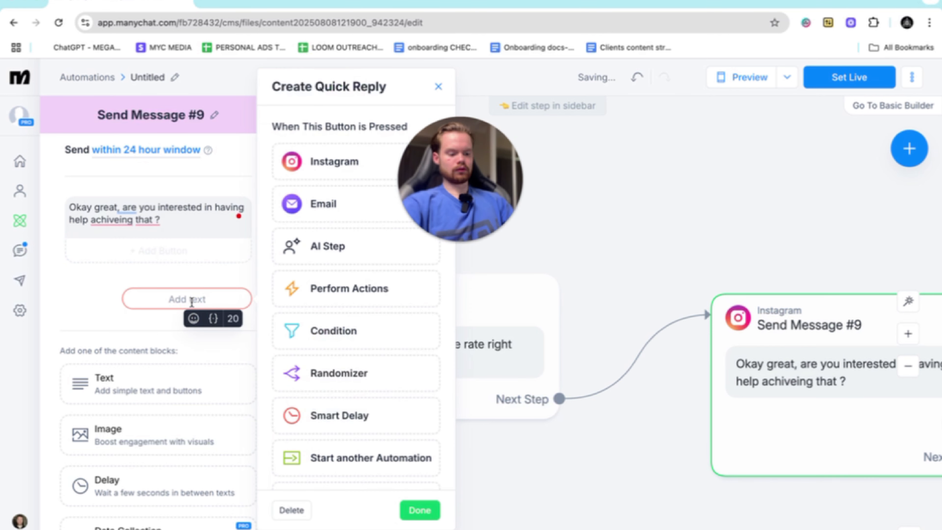
{"action": "type", "text": "yes"}
{"action": "left_click", "coordinate": [139, 333]}
{"action": "left_click", "coordinate": [189, 326]}
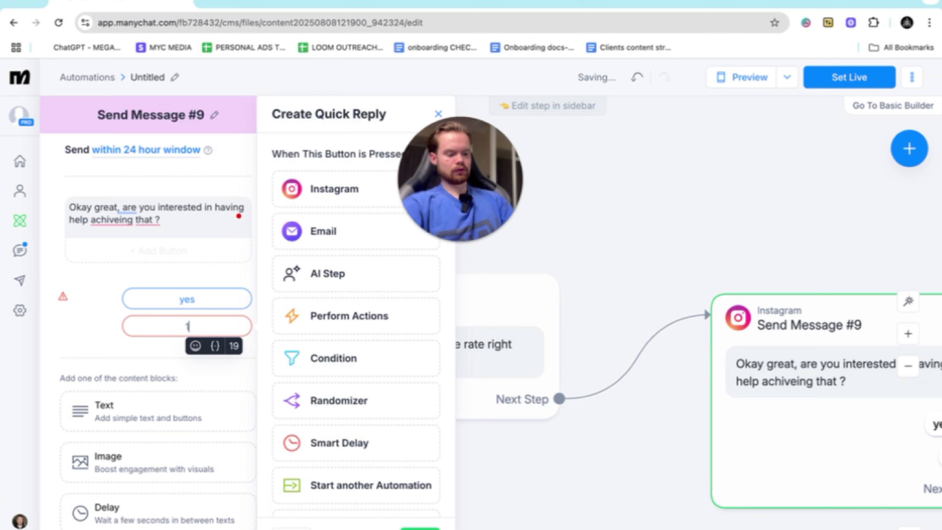
{"action": "type", "text": "100%"}
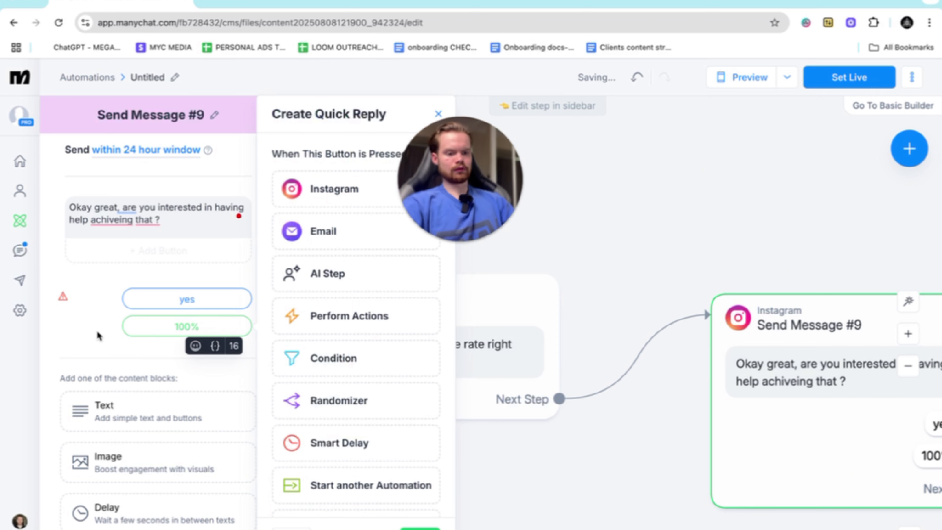
{"action": "left_click", "coordinate": [182, 339]}
{"action": "left_click", "coordinate": [184, 345]}
{"action": "type", "text": "t"}
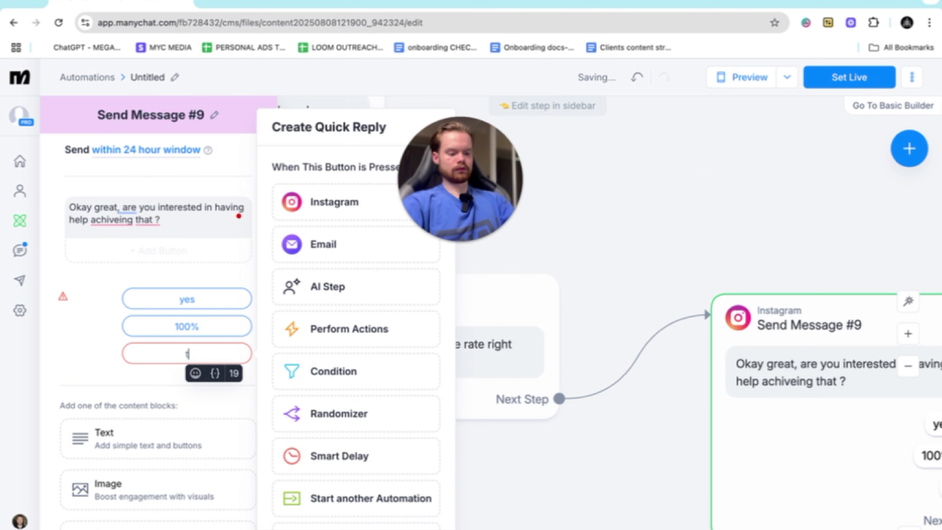
{"action": "type", "text": "hink i got it "}
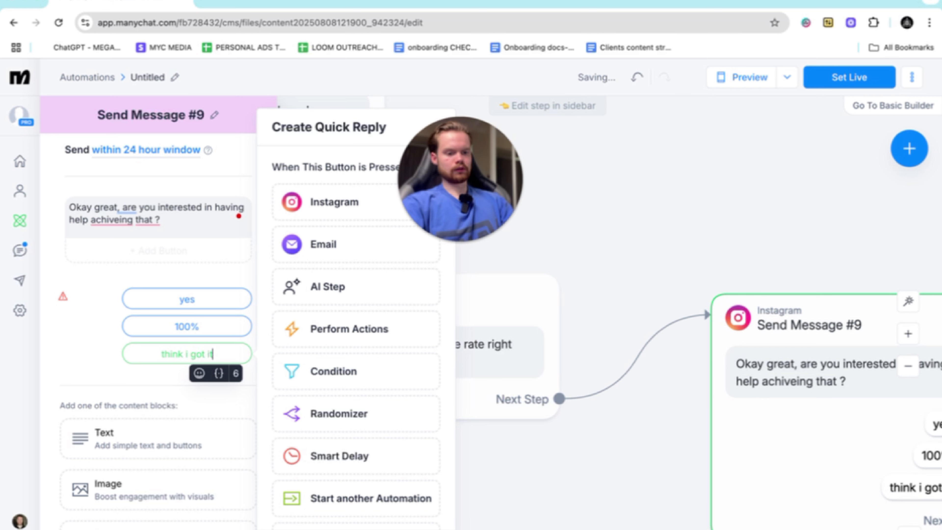
{"action": "type", "text": "myself"}
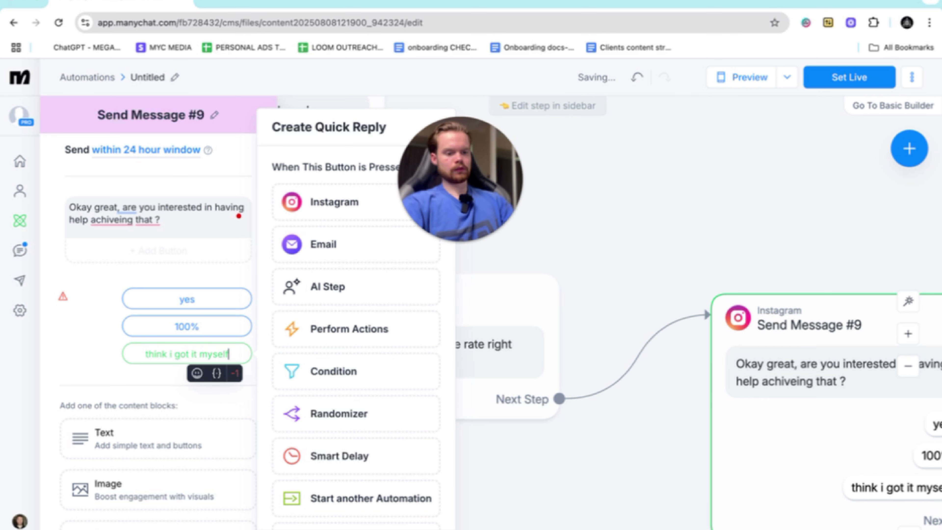
{"action": "key", "text": "BackSpace"}
{"action": "key", "text": "BackSpace"}
{"action": "key", "text": "BackSpace"}
{"action": "key", "text": "BackSpace"}
{"action": "key", "text": "BackSpace"}
{"action": "key", "text": "BackSpace"}
{"action": "key", "text": "BackSpace"}
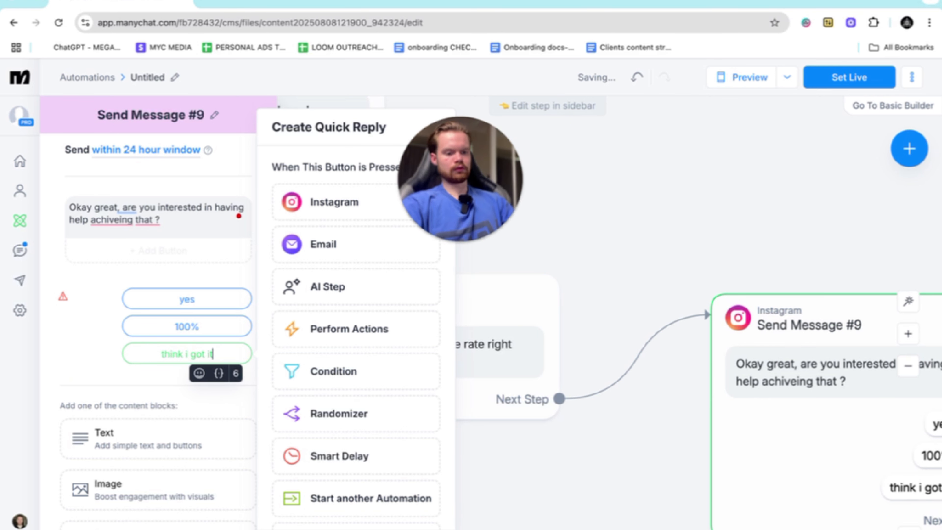
{"action": "left_click", "coordinate": [82, 357]}
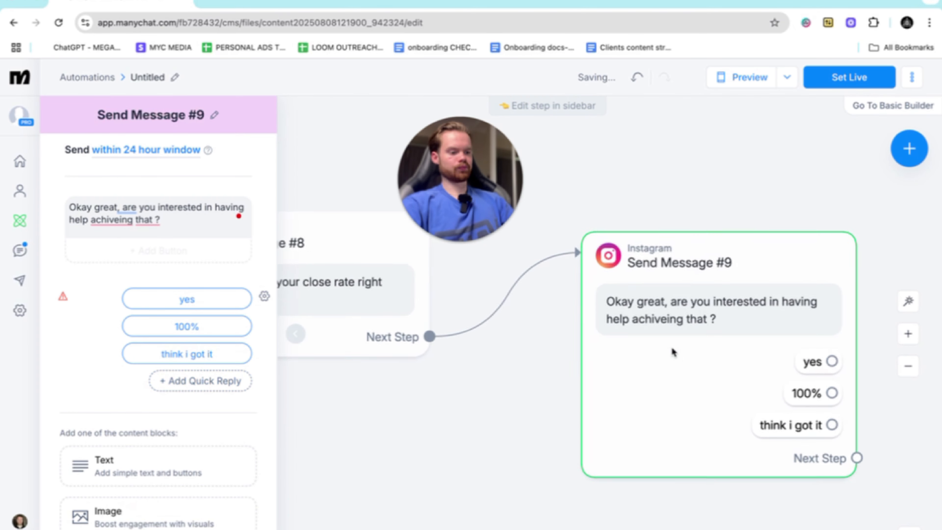
- Link a new Instagram message to the "yes" reply of the help offer and begin it with "okay sweet Defo think IU could help"
{"action": "left_click_drag", "start_coordinate": [522, 345], "coordinate": [719, 248]}
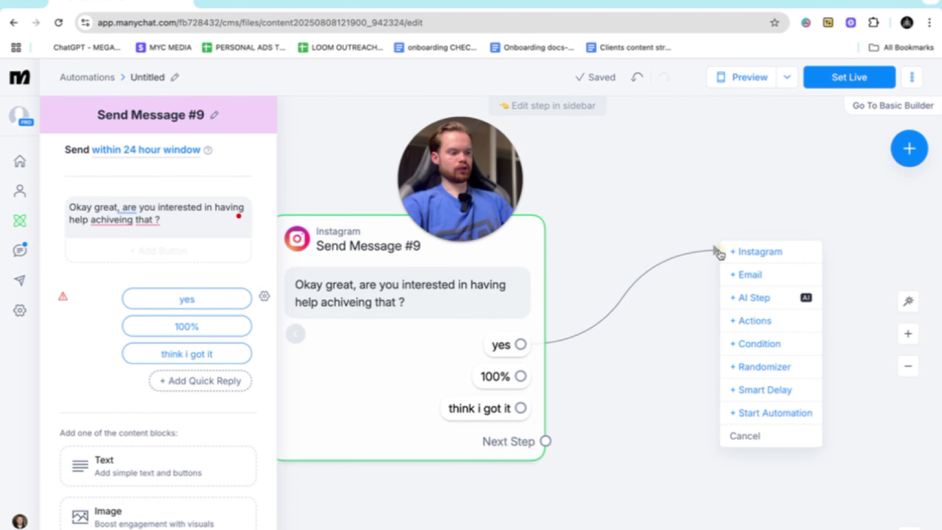
{"action": "left_click", "coordinate": [755, 252]}
{"action": "type", "text": "oka"}
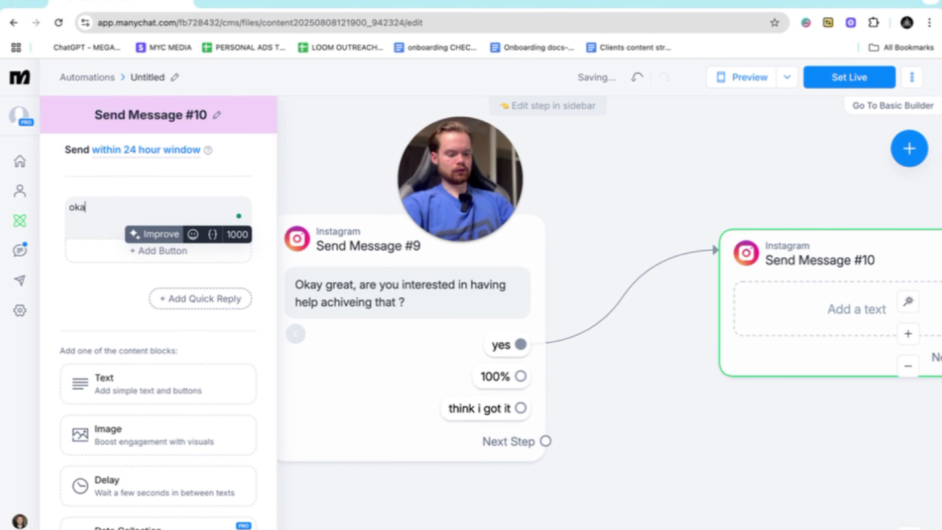
{"action": "type", "text": "y sweet Def"}
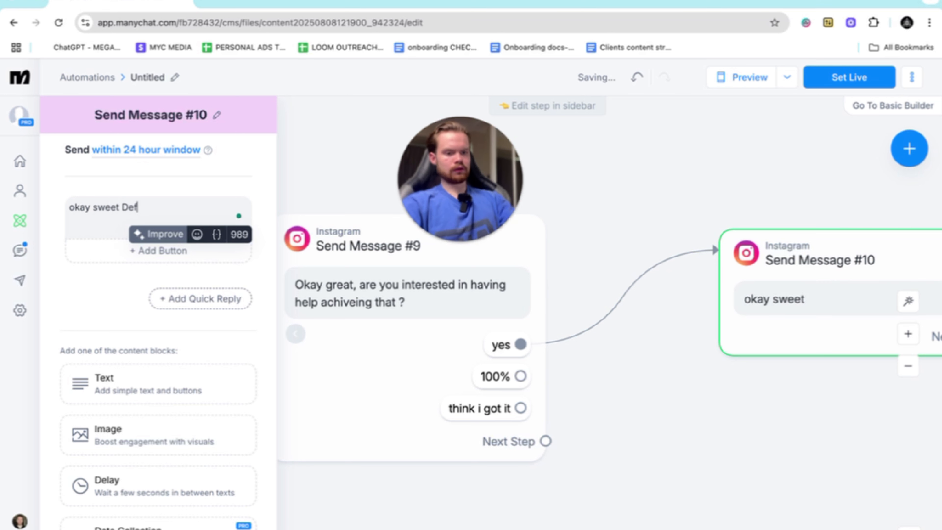
{"action": "type", "text": "o thik"}
{"action": "key", "text": "BackSpace"}
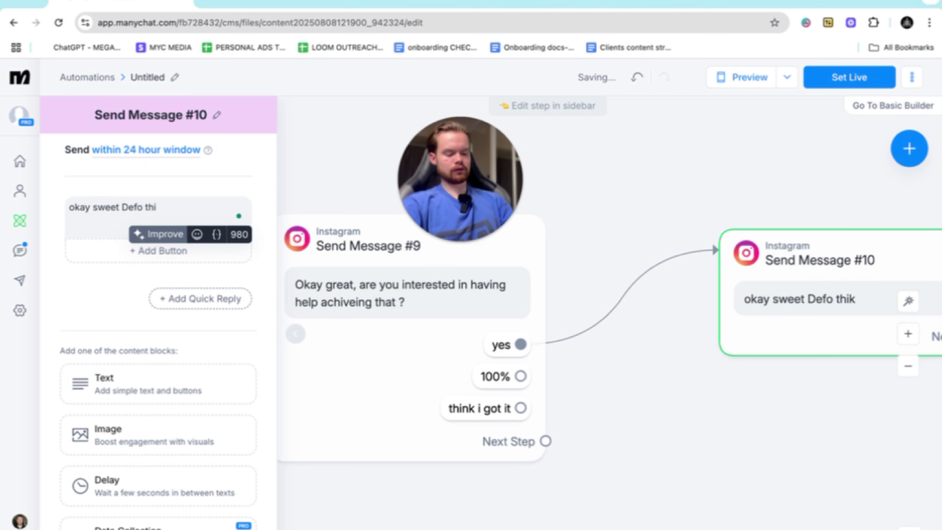
{"action": "type", "text": "nk"}
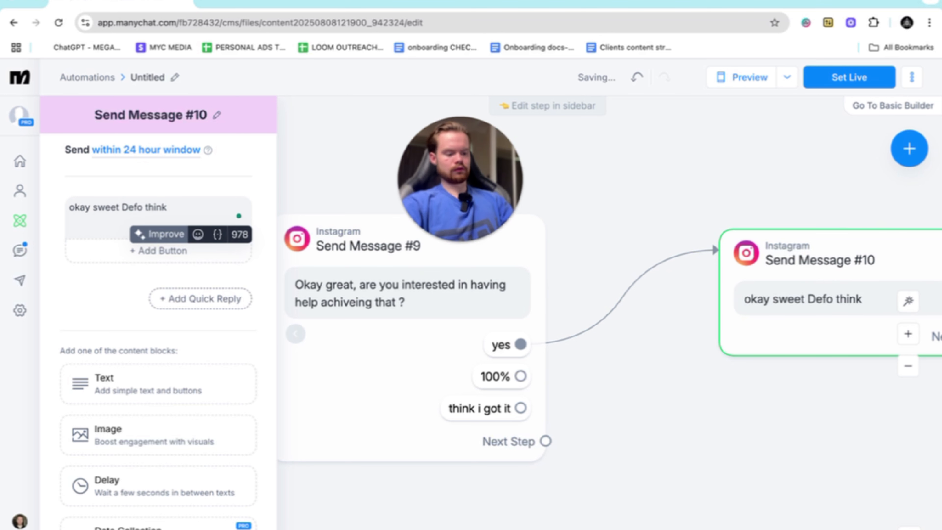
{"action": "type", "text": " cIU coule h"}
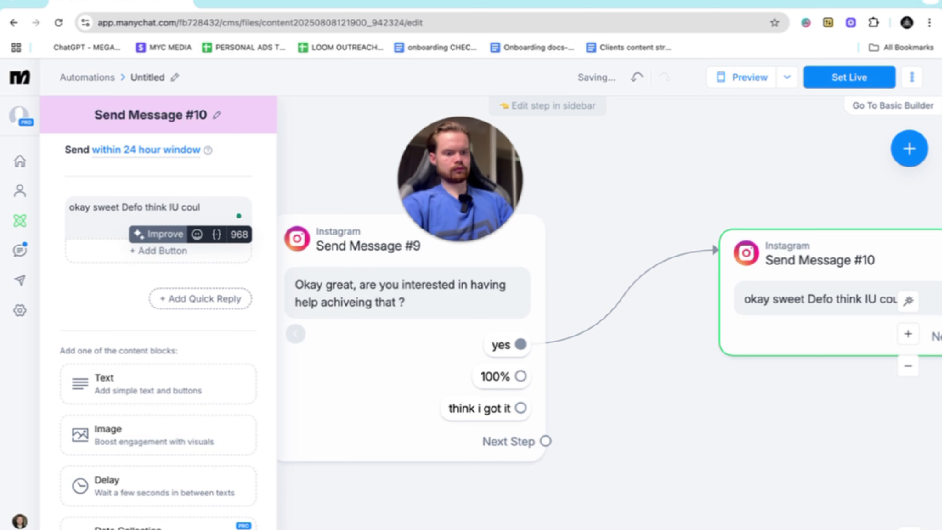
{"action": "key", "text": "BackSpace"}
{"action": "key", "text": "BackSpace"}
{"action": "key", "text": "BackSpace"}
{"action": "key", "text": "BackSpace"}
{"action": "type", "text": "ld help"}
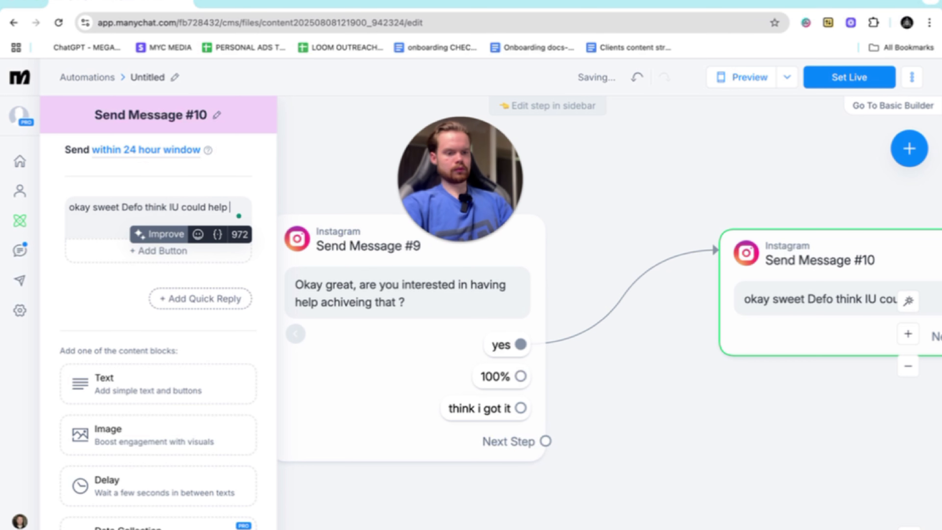
- Complete the new message's text with "2x your cloe rate you down for a call to run through how ?"
{"action": "key", "text": "BackSpace"}
{"action": "type", "text": ",if"}
{"action": "key", "text": "BackSpace"}
{"action": "key", "text": "BackSpace"}
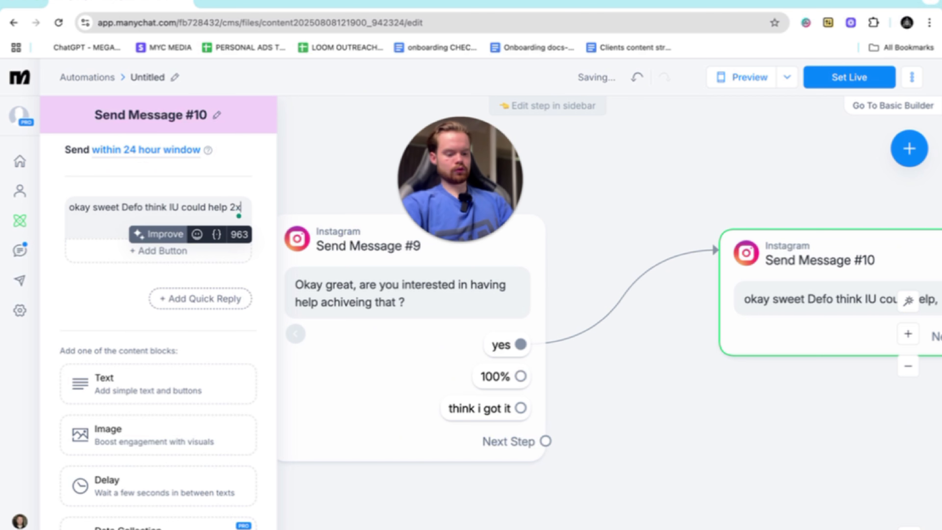
{"action": "type", "text": "your cloe r"}
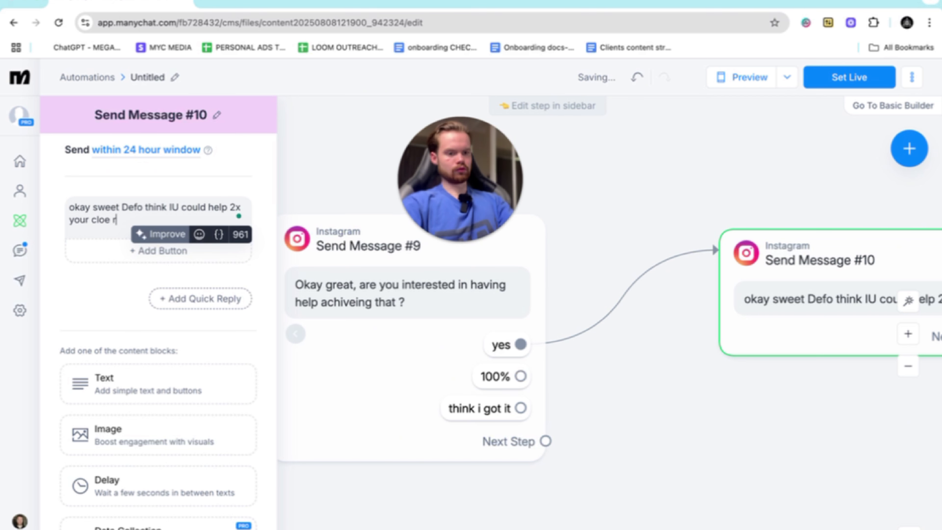
{"action": "type", "text": "ate you down f"}
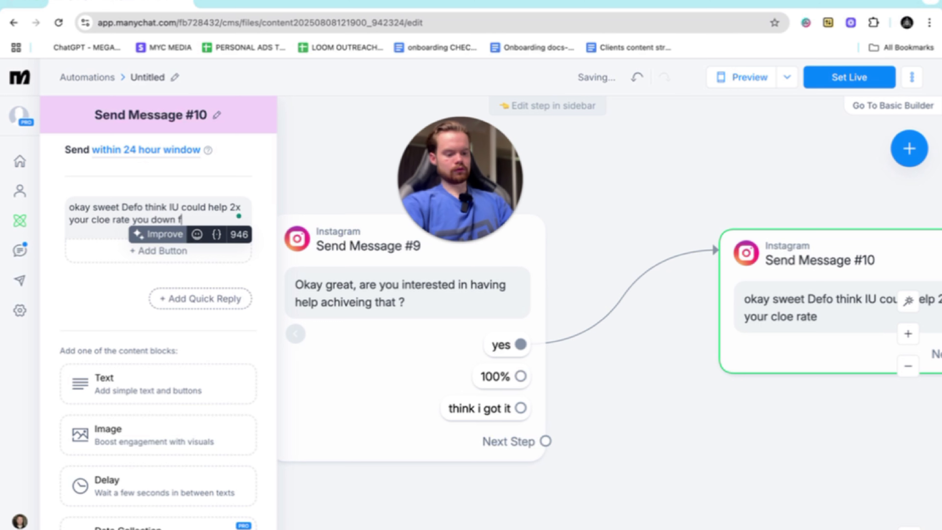
{"action": "type", "text": "or a call"}
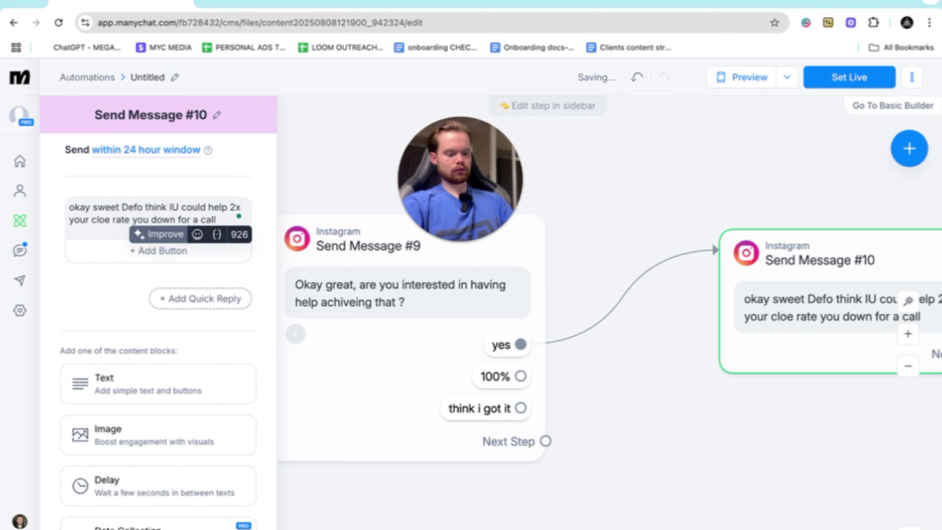
{"action": "type", "text": " to run t"}
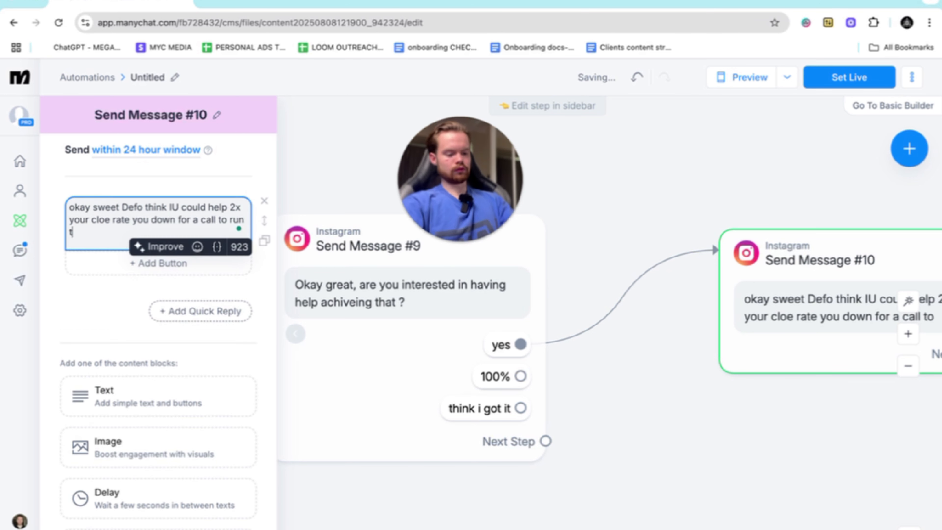
{"action": "type", "text": "hrough how ?"}
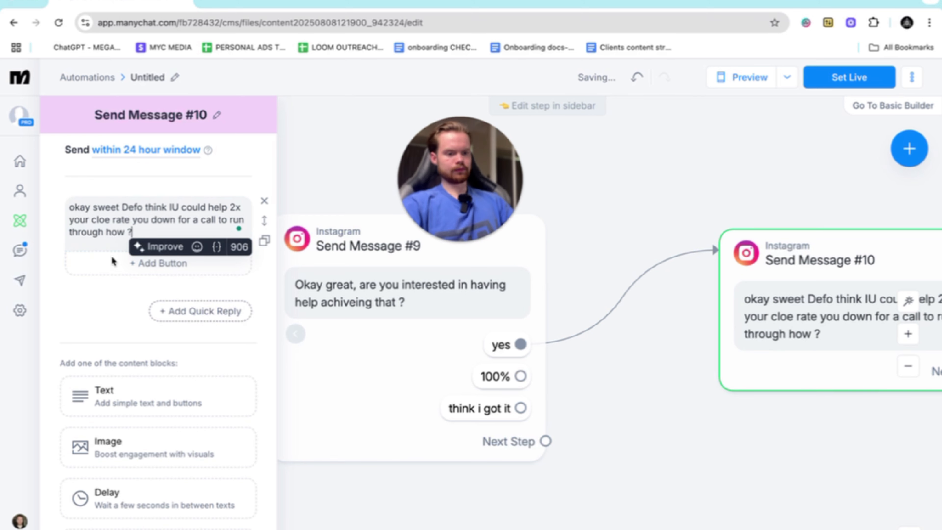
- Add two quick replies labelled "yes" and "is it free" to the call invitation message
{"action": "left_click", "coordinate": [209, 309]}
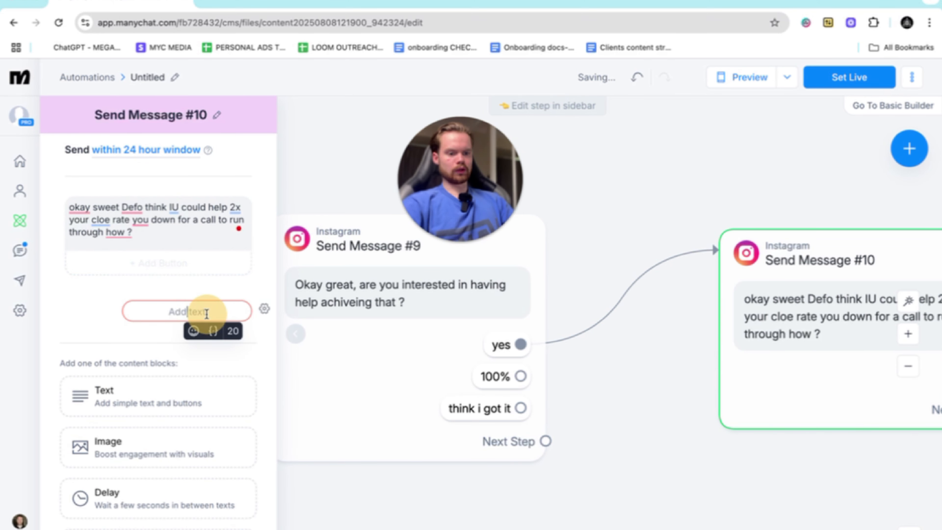
{"action": "type", "text": "yes"}
{"action": "left_click", "coordinate": [137, 289]}
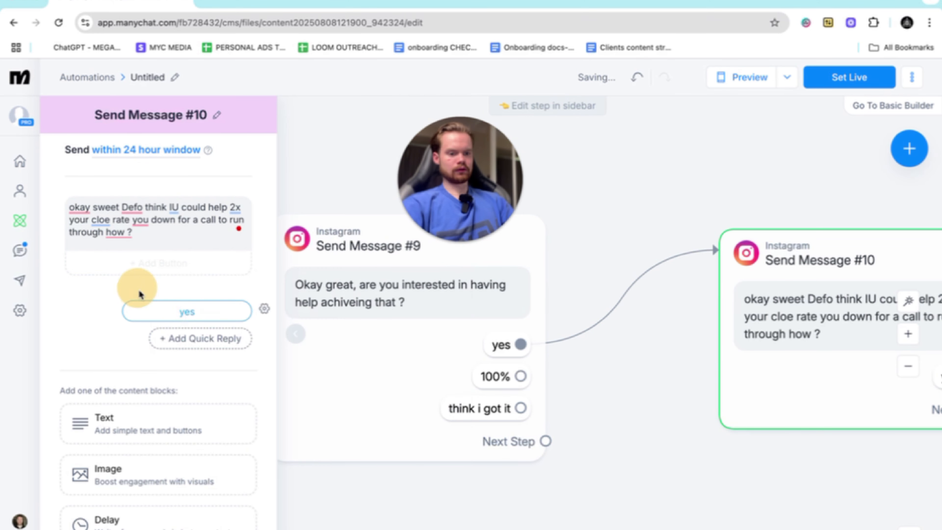
{"action": "left_click", "coordinate": [194, 336]}
{"action": "left_click", "coordinate": [95, 326]}
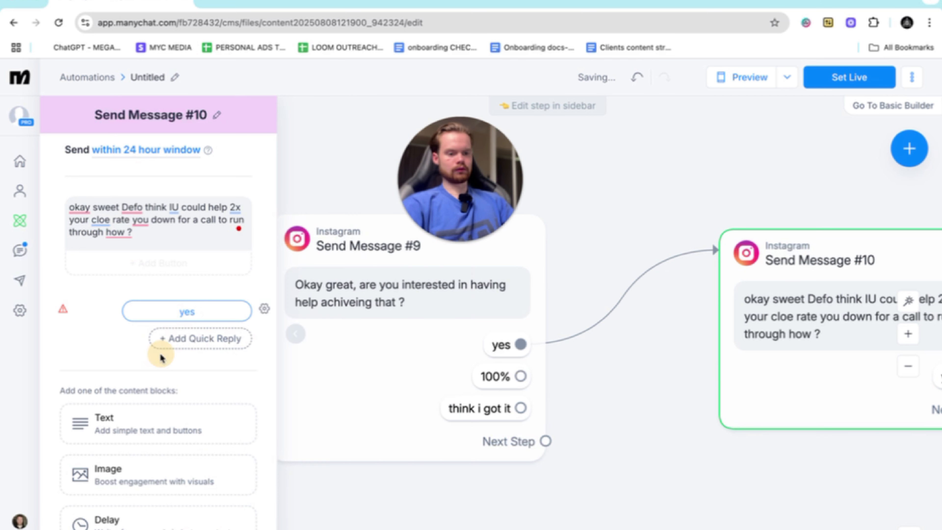
{"action": "left_click", "coordinate": [193, 337]}
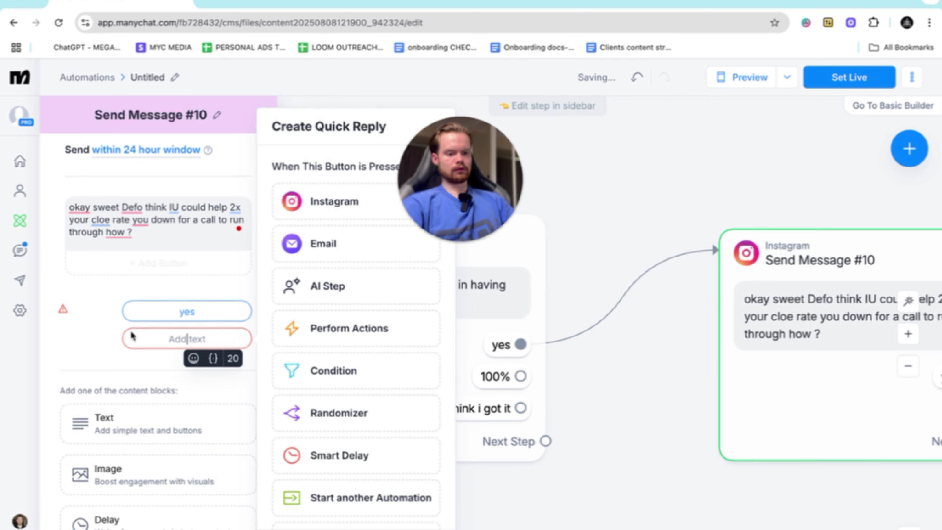
{"action": "type", "text": "is it free"}
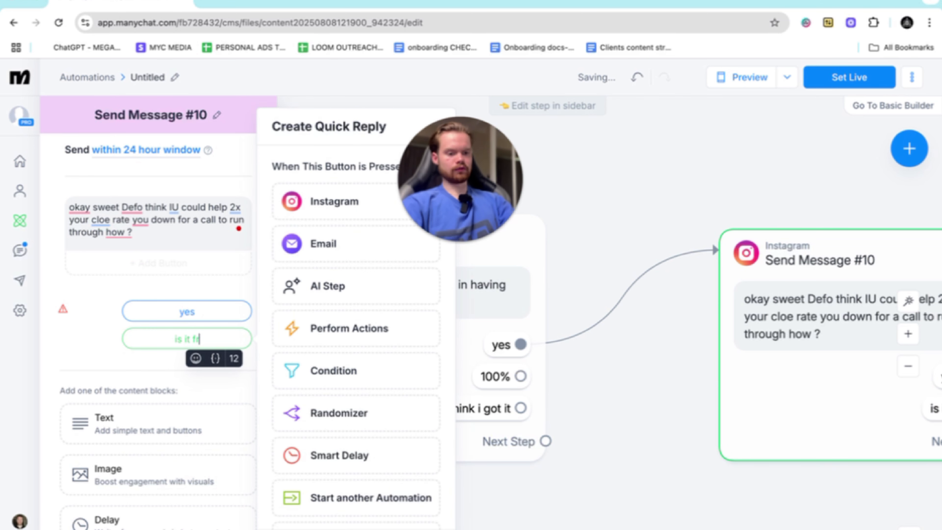
{"action": "left_click", "coordinate": [72, 348]}
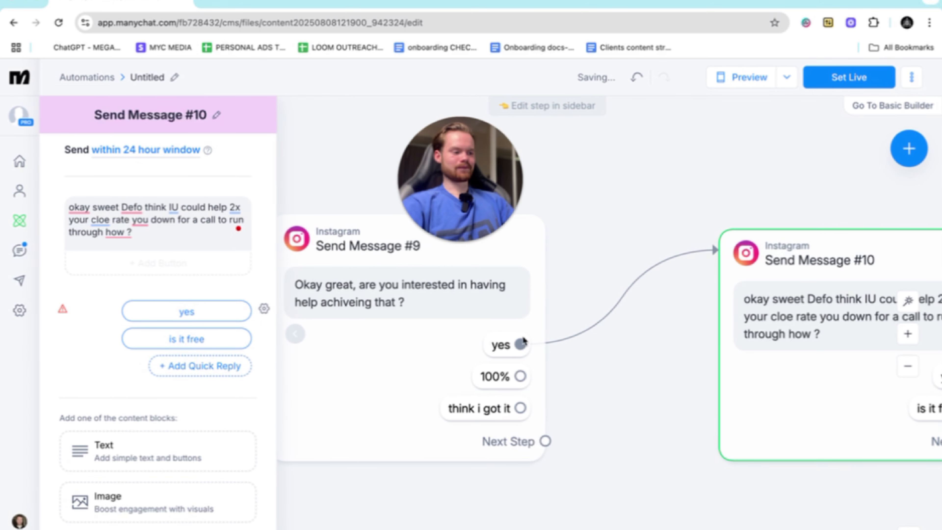
- Connect the "100%" reply of the help offer message to the call invitation message
{"action": "scroll", "coordinate": [703, 358], "scroll_direction": "right", "scroll_amount": 9}
{"action": "scroll", "coordinate": [703, 358], "scroll_direction": "down", "scroll_amount": 5}
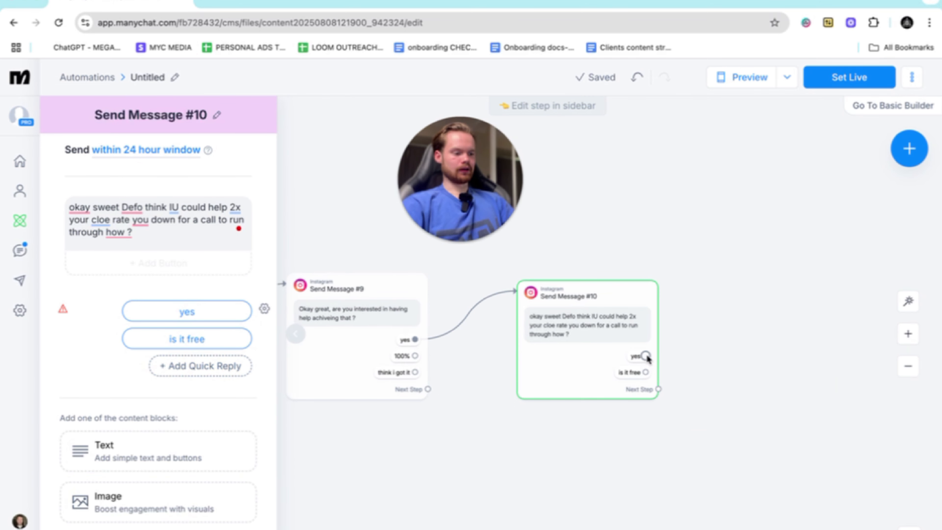
{"action": "left_click_drag", "start_coordinate": [646, 356], "coordinate": [722, 313]}
{"action": "left_click_drag", "start_coordinate": [721, 313], "coordinate": [717, 319]}
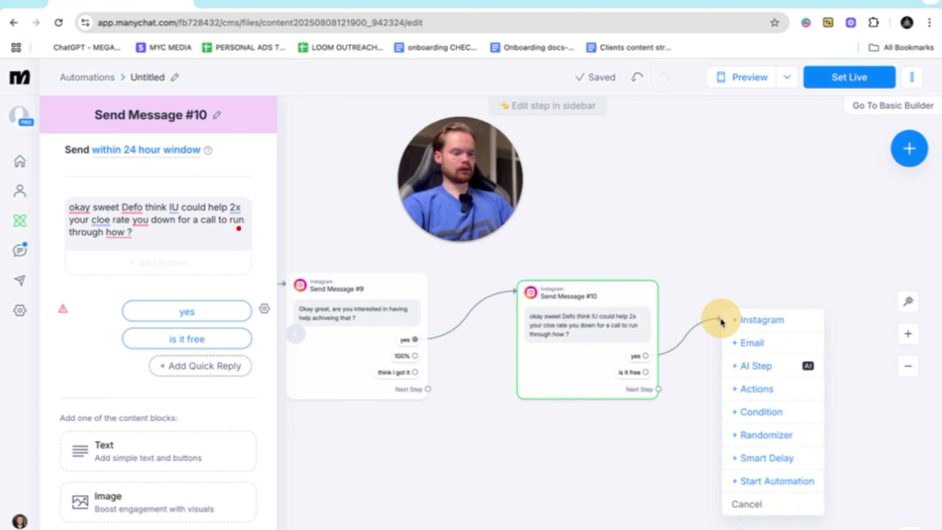
{"action": "left_click_drag", "start_coordinate": [415, 356], "coordinate": [533, 313]}
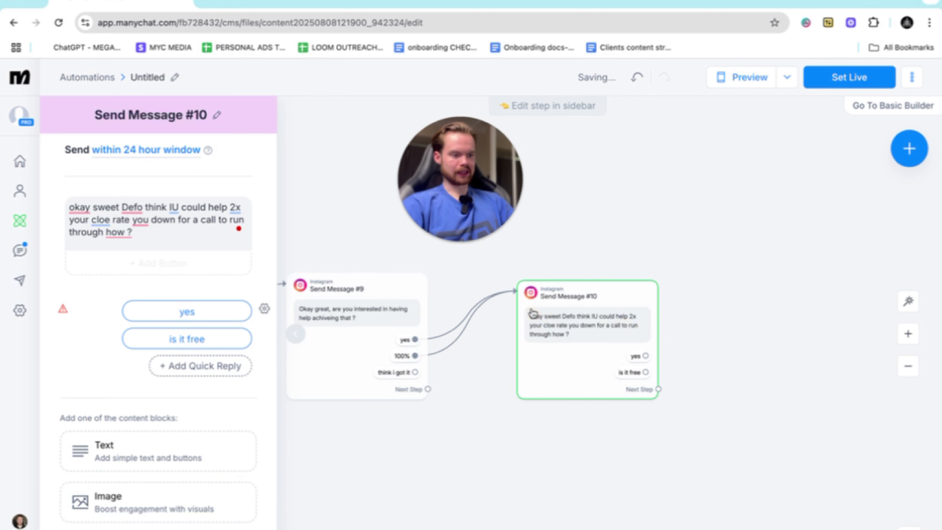
- Link a new Instagram message to the "think i got it" reply and write "okay sweet no problem" in it
{"action": "left_click_drag", "start_coordinate": [415, 372], "coordinate": [509, 493]}
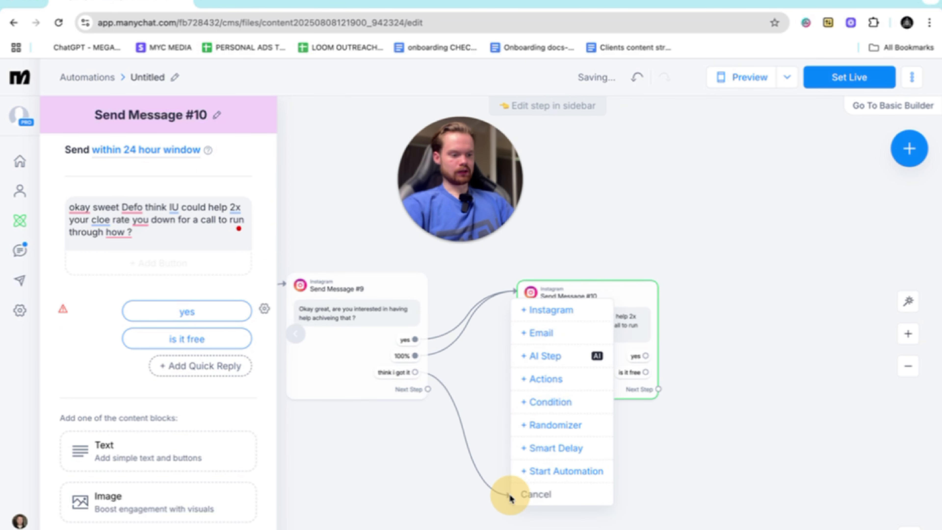
{"action": "left_click", "coordinate": [551, 310]}
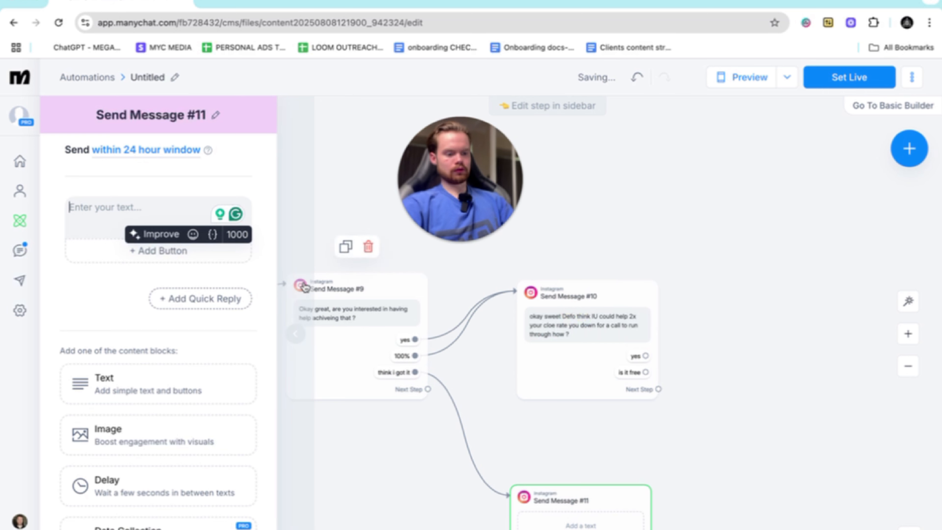
{"action": "type", "text": "okay sweet no"}
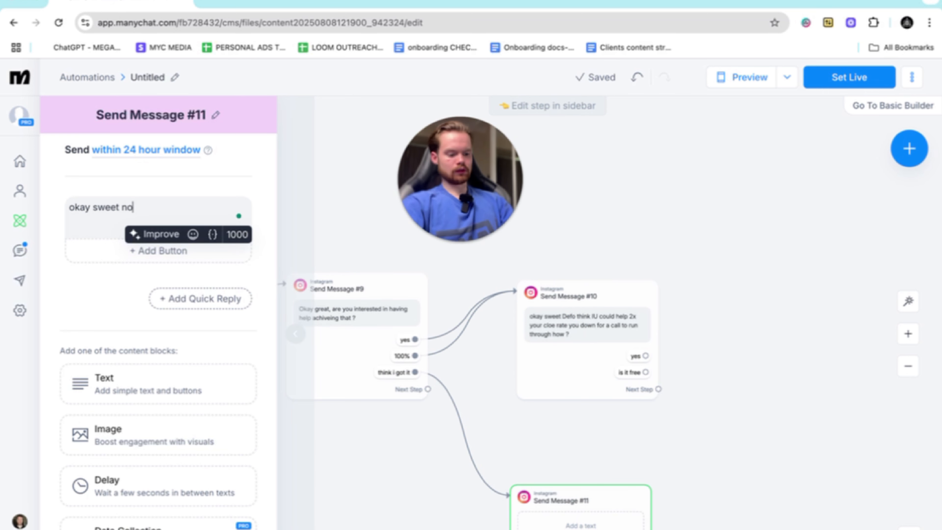
{"action": "type", "text": " probke"}
{"action": "key", "text": "BackSpace"}
{"action": "key", "text": "BackSpace"}
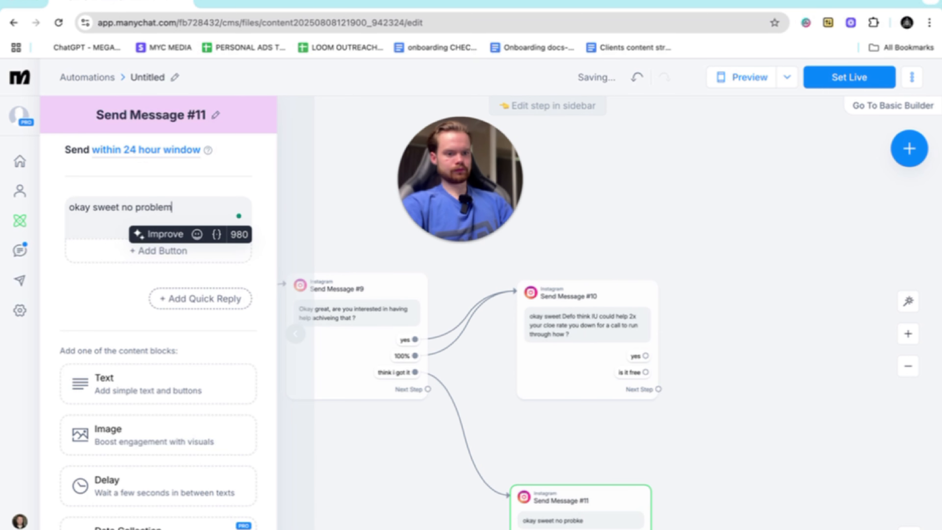
- Add an Actions step as the next step after the "okay sweet no problem" message
{"action": "scroll", "coordinate": [453, 347], "scroll_direction": "right", "scroll_amount": 5}
{"action": "scroll", "coordinate": [453, 347], "scroll_direction": "down", "scroll_amount": 3}
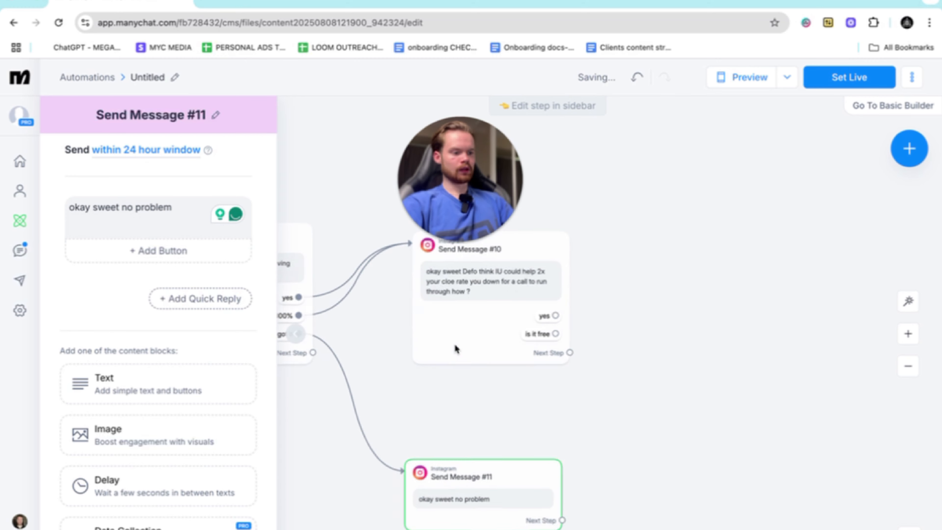
{"action": "scroll", "coordinate": [456, 346], "scroll_direction": "up", "scroll_amount": 5}
{"action": "scroll", "coordinate": [456, 346], "scroll_direction": "down", "scroll_amount": 5}
{"action": "scroll", "coordinate": [447, 440], "scroll_direction": "down", "scroll_amount": 2}
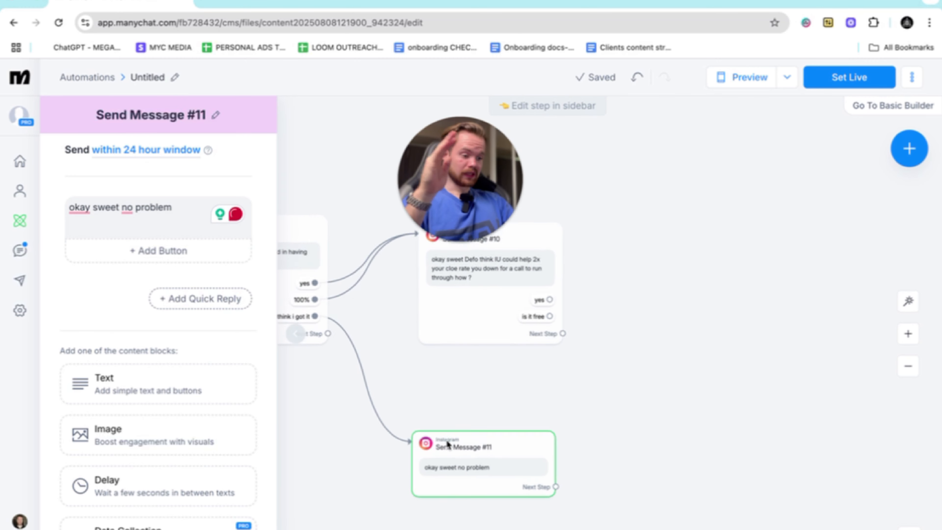
{"action": "scroll", "coordinate": [447, 444], "scroll_direction": "down", "scroll_amount": 2}
{"action": "scroll", "coordinate": [446, 444], "scroll_direction": "up", "scroll_amount": 3}
{"action": "scroll", "coordinate": [446, 444], "scroll_direction": "left", "scroll_amount": 2}
{"action": "scroll", "coordinate": [446, 443], "scroll_direction": "down", "scroll_amount": 3}
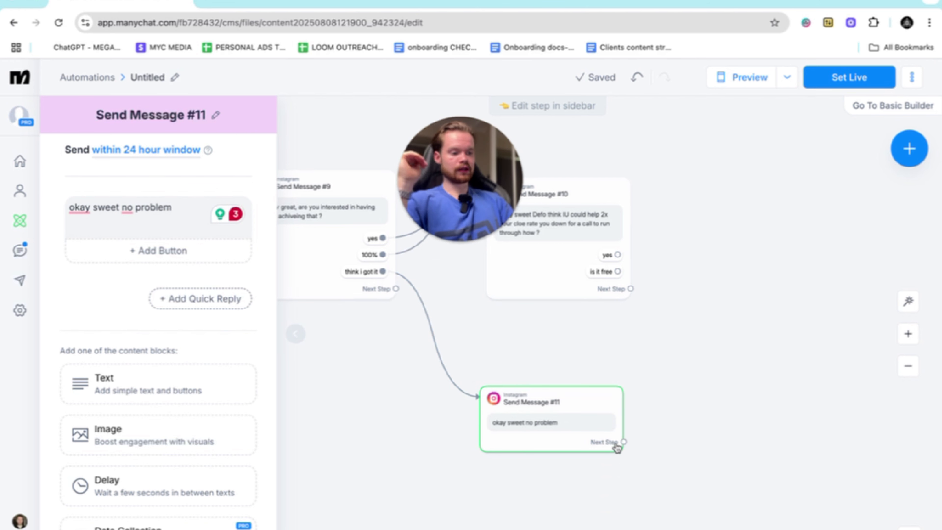
{"action": "left_click_drag", "start_coordinate": [625, 442], "coordinate": [631, 505]}
{"action": "left_click", "coordinate": [687, 390]}
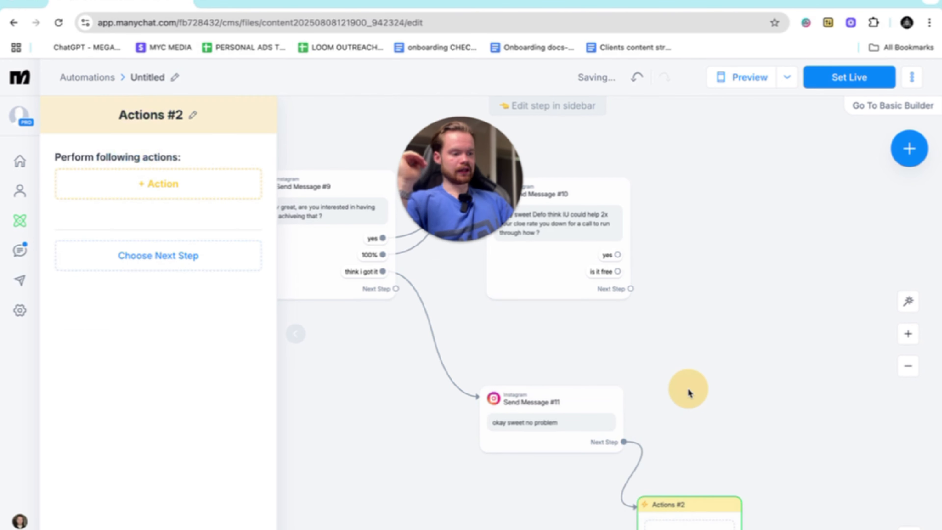
- Add an Add Tag action to the Actions step after "okay sweet no problem", creating the tag "not interested"
{"action": "left_click", "coordinate": [173, 184]}
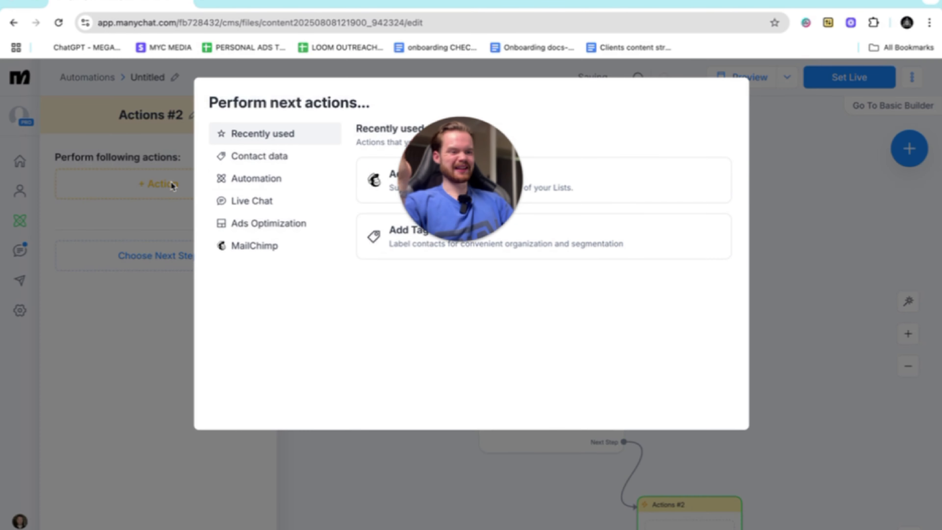
{"action": "left_click", "coordinate": [271, 156]}
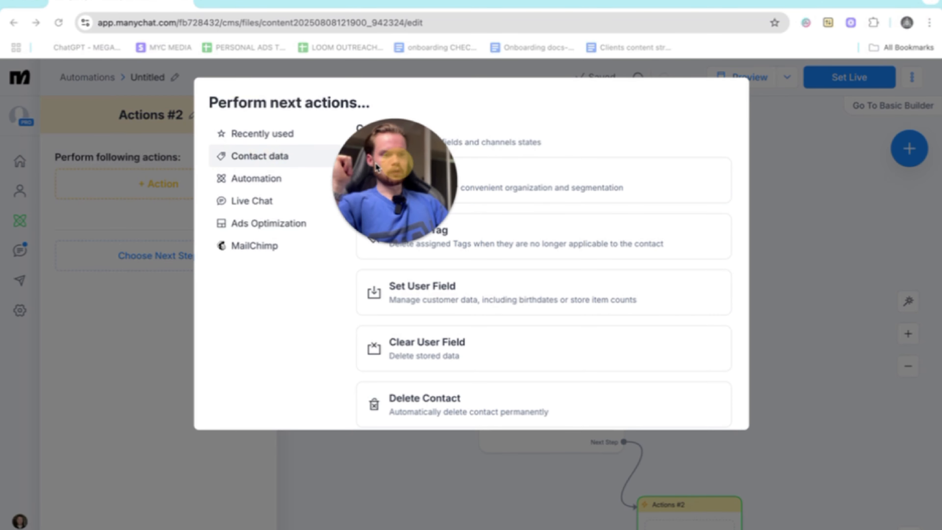
{"action": "left_click", "coordinate": [414, 176]}
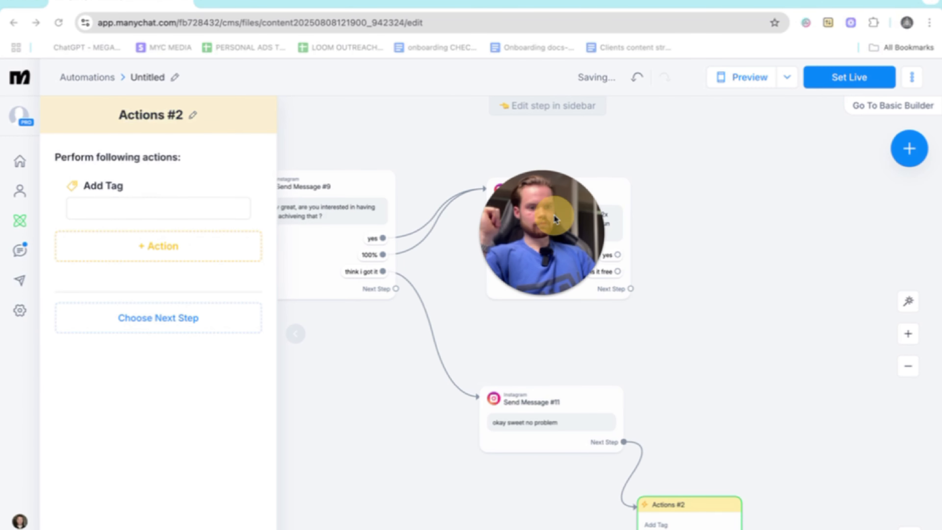
{"action": "left_click", "coordinate": [153, 209]}
{"action": "type", "text": "no"}
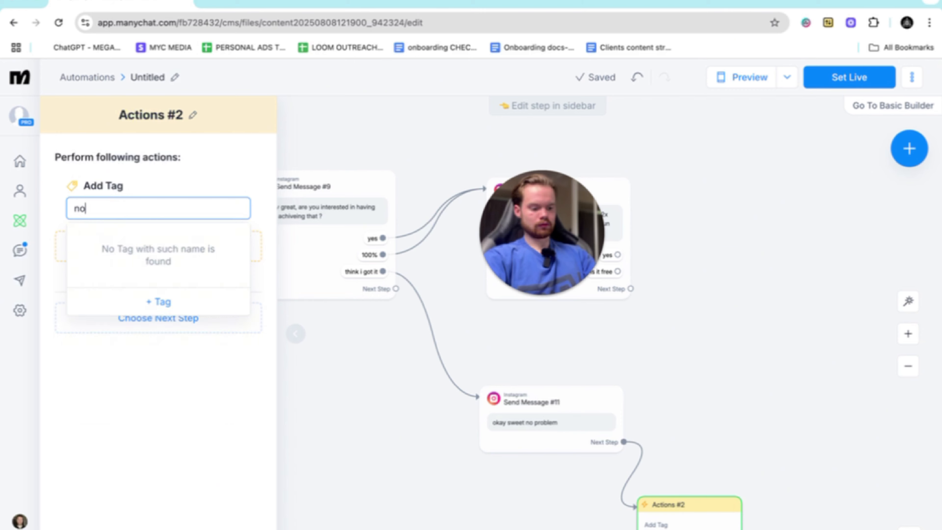
{"action": "type", "text": "t interested"}
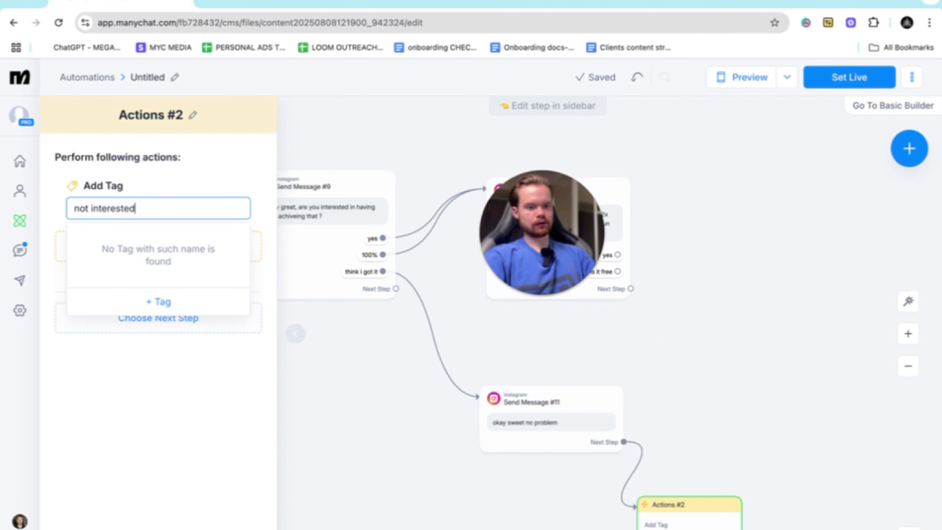
{"action": "left_click", "coordinate": [159, 301]}
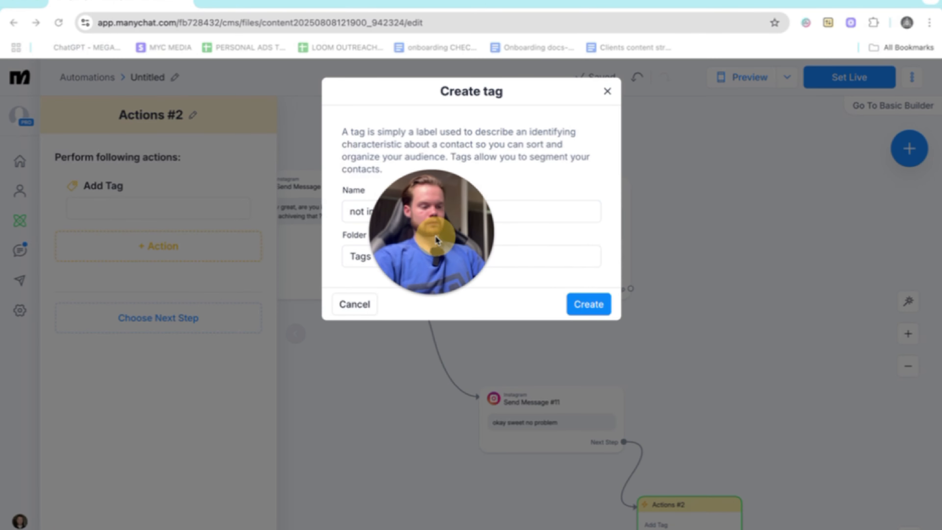
{"action": "left_click", "coordinate": [591, 304]}
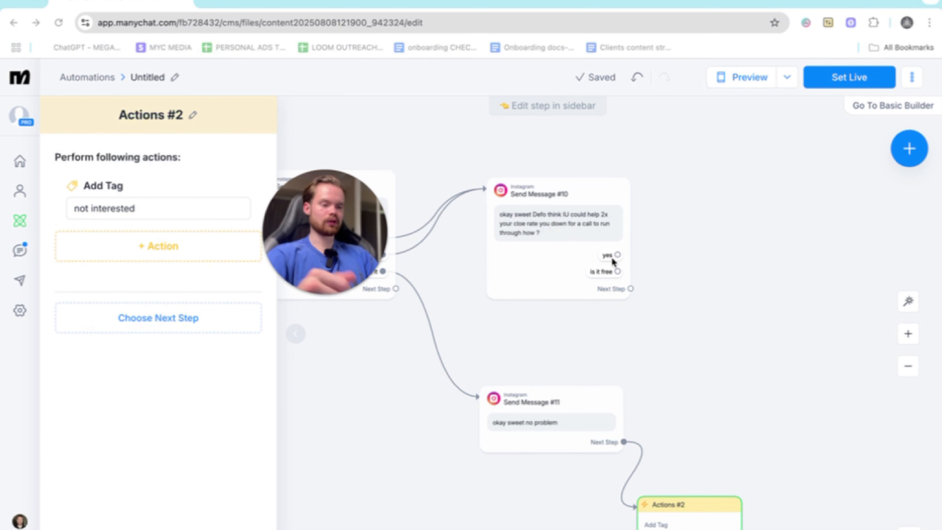
- Add an Actions step as the next step of the message asking whether they are interested in having help
{"action": "scroll", "coordinate": [623, 256], "scroll_direction": "up", "scroll_amount": 1}
{"action": "scroll", "coordinate": [622, 257], "scroll_direction": "up", "scroll_amount": 3}
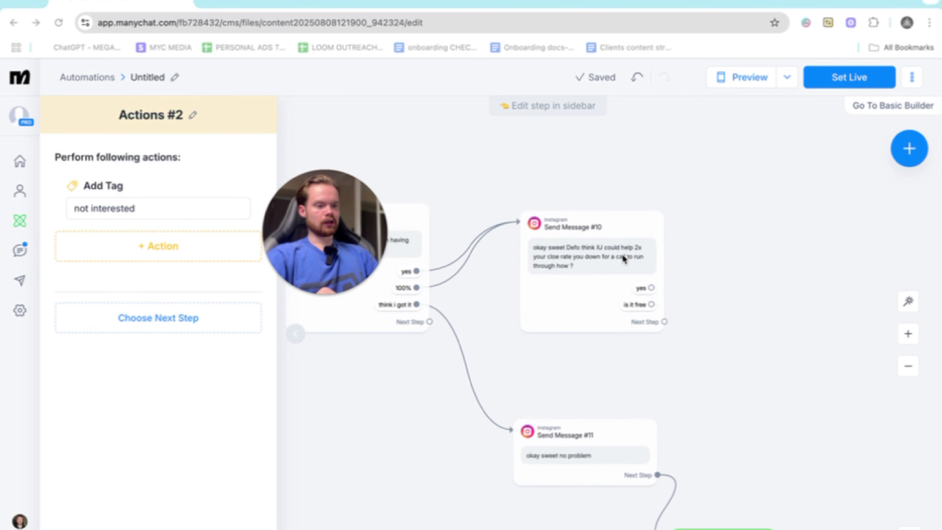
{"action": "scroll", "coordinate": [624, 258], "scroll_direction": "right", "scroll_amount": 3}
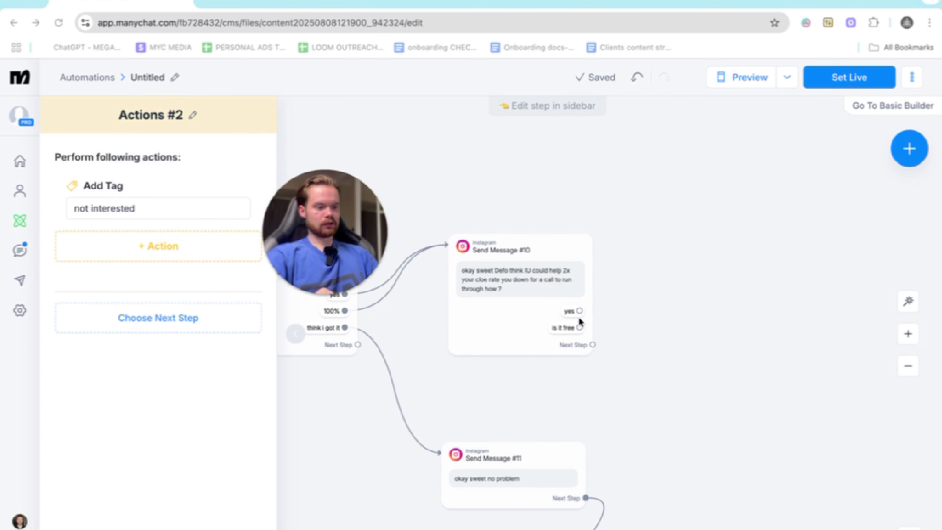
{"action": "scroll", "coordinate": [579, 318], "scroll_direction": "left", "scroll_amount": 10}
{"action": "scroll", "coordinate": [579, 319], "scroll_direction": "down", "scroll_amount": 2}
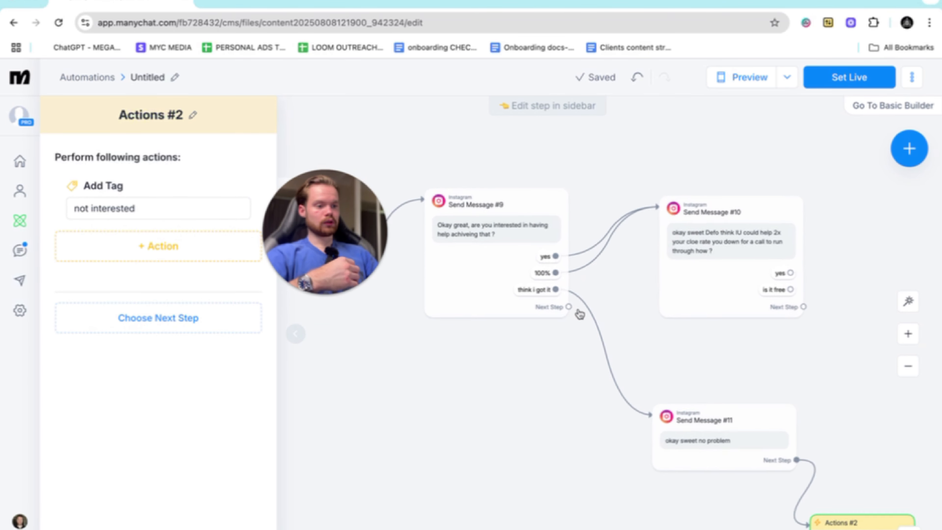
{"action": "scroll", "coordinate": [603, 222], "scroll_direction": "down", "scroll_amount": 5}
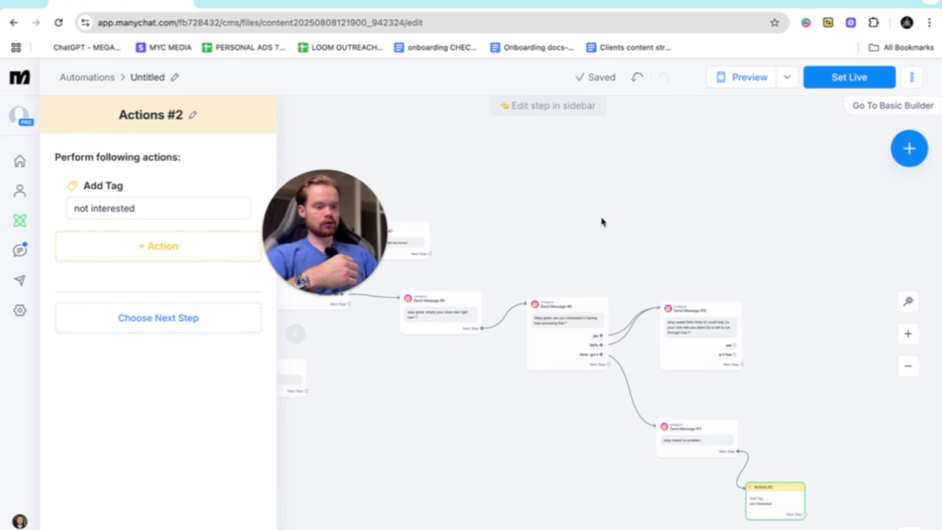
{"action": "scroll", "coordinate": [602, 222], "scroll_direction": "up", "scroll_amount": 5}
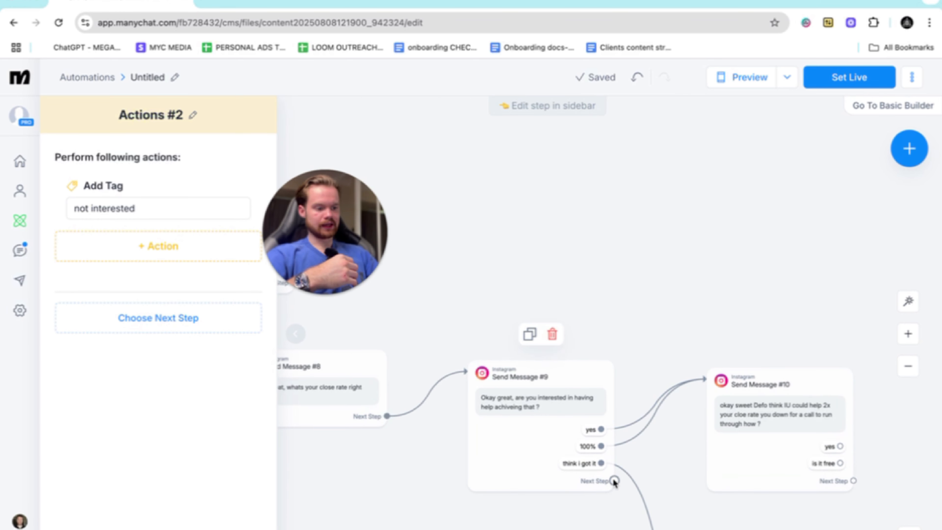
{"action": "left_click_drag", "start_coordinate": [614, 480], "coordinate": [615, 501]}
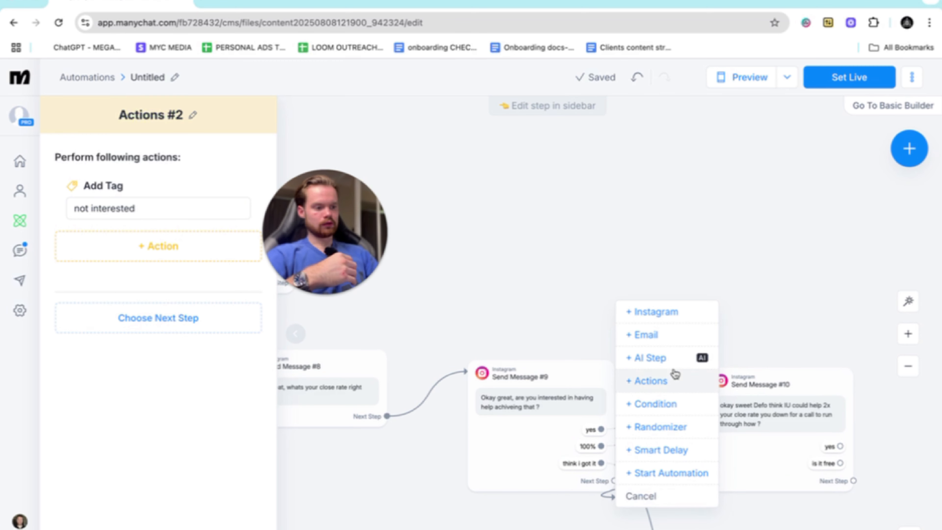
{"action": "left_click", "coordinate": [649, 383]}
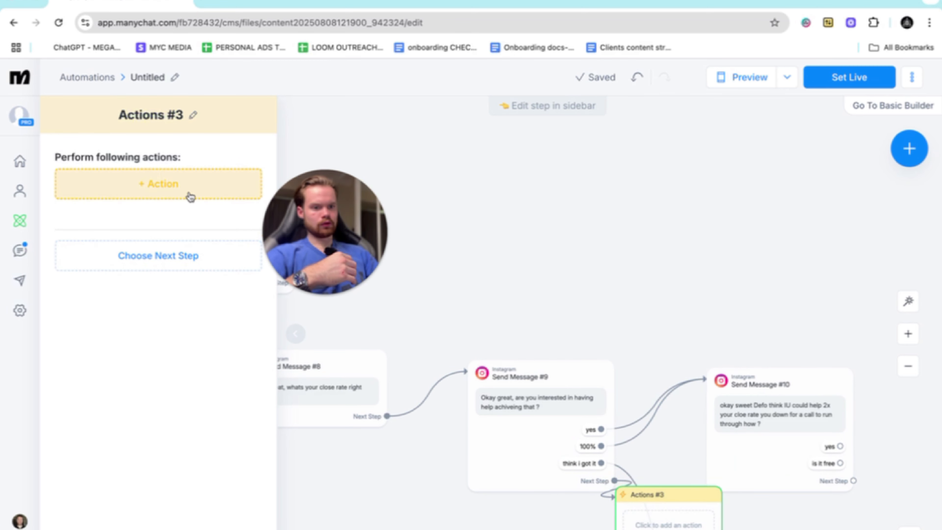
- Give the new Actions step an Add Tag action with a newly created tag "interested (follow up)"
{"action": "left_click", "coordinate": [177, 180]}
{"action": "left_click", "coordinate": [475, 170]}
{"action": "left_click", "coordinate": [159, 206]}
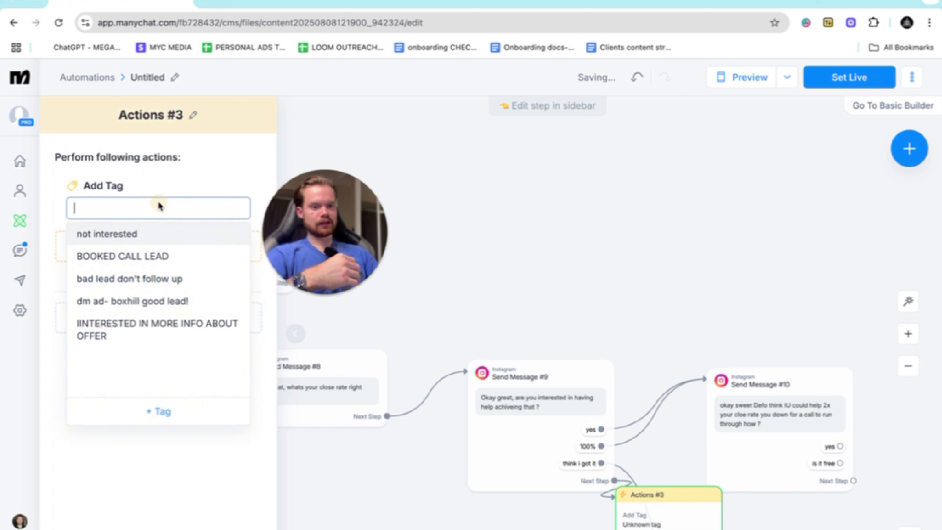
{"action": "type", "text": "interested"}
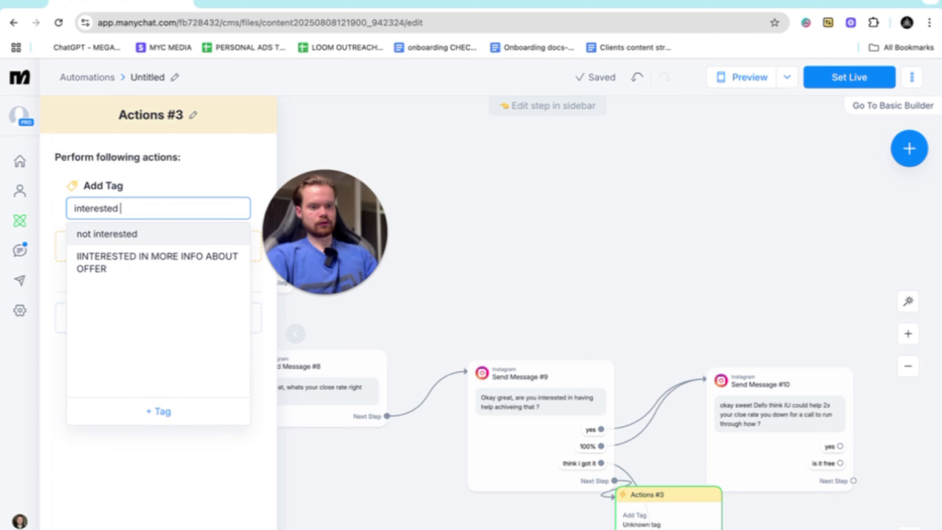
{"action": "type", "text": " (follow up"}
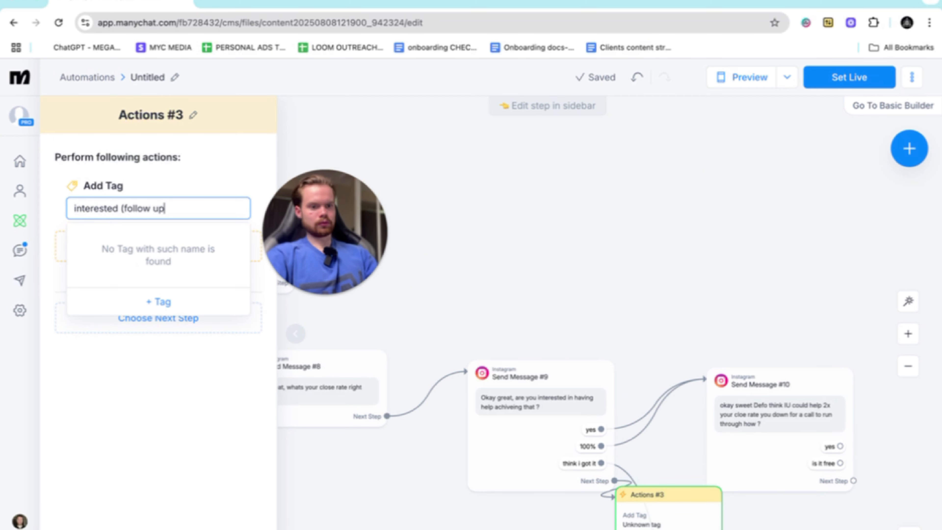
{"action": "left_click", "coordinate": [153, 301]}
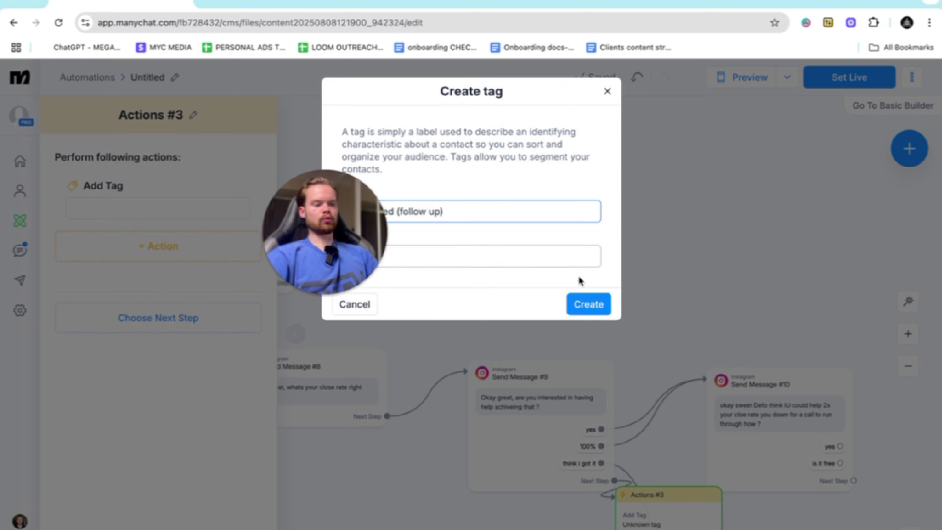
{"action": "left_click", "coordinate": [590, 304]}
- Move the "interested (follow up)" Actions step to the empty space above the help offer message
{"action": "scroll", "coordinate": [481, 332], "scroll_direction": "right", "scroll_amount": 3}
{"action": "scroll", "coordinate": [482, 332], "scroll_direction": "down", "scroll_amount": 1}
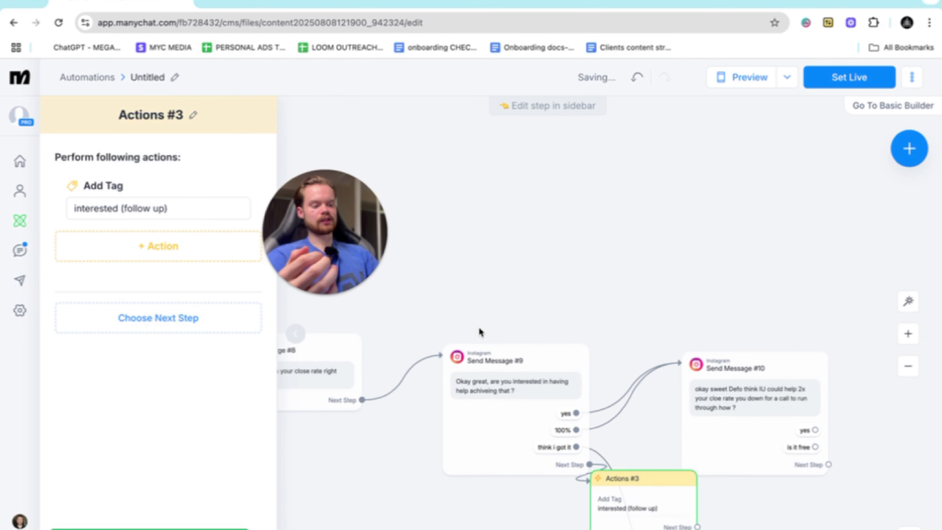
{"action": "left_click_drag", "start_coordinate": [591, 467], "coordinate": [530, 212]}
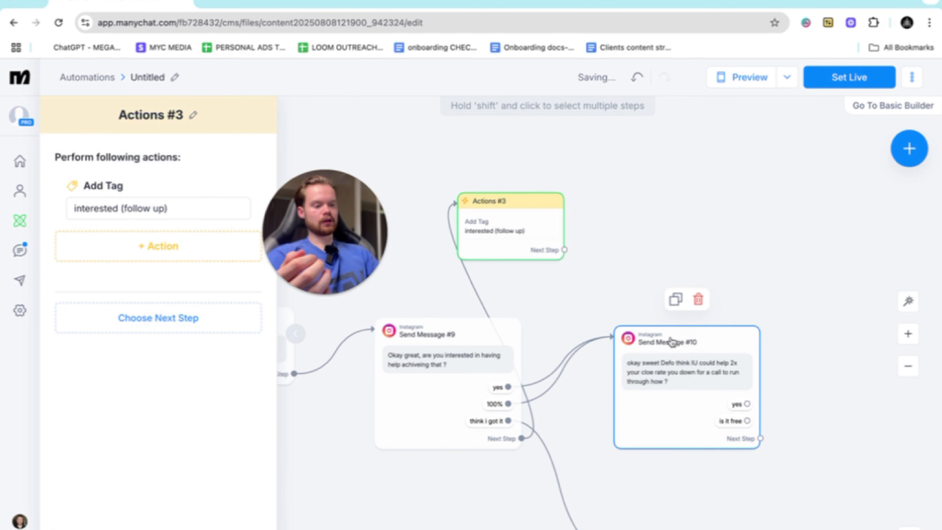
{"action": "scroll", "coordinate": [673, 342], "scroll_direction": "right", "scroll_amount": 3}
{"action": "scroll", "coordinate": [672, 343], "scroll_direction": "up", "scroll_amount": 3}
{"action": "scroll", "coordinate": [672, 342], "scroll_direction": "left", "scroll_amount": 4}
{"action": "scroll", "coordinate": [672, 343], "scroll_direction": "down", "scroll_amount": 3}
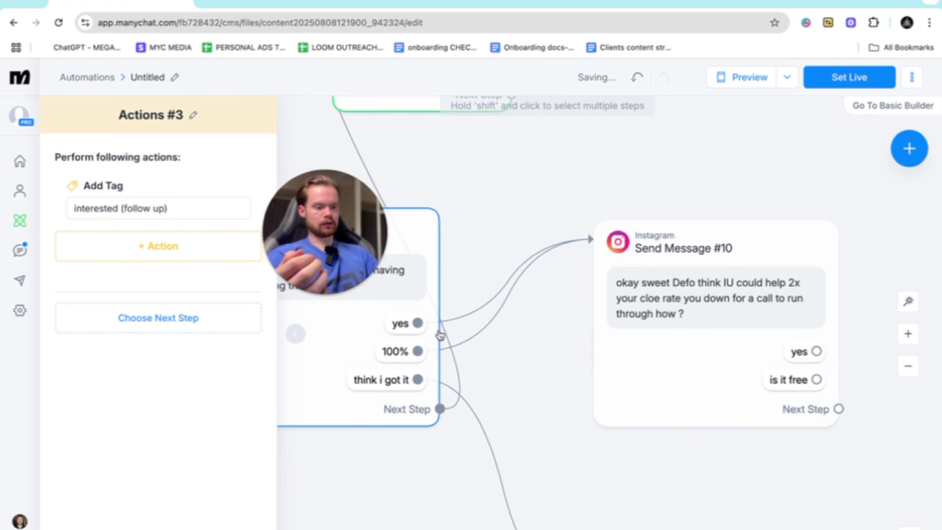
{"action": "scroll", "coordinate": [447, 328], "scroll_direction": "down", "scroll_amount": 3}
{"action": "scroll", "coordinate": [614, 312], "scroll_direction": "up", "scroll_amount": 6}
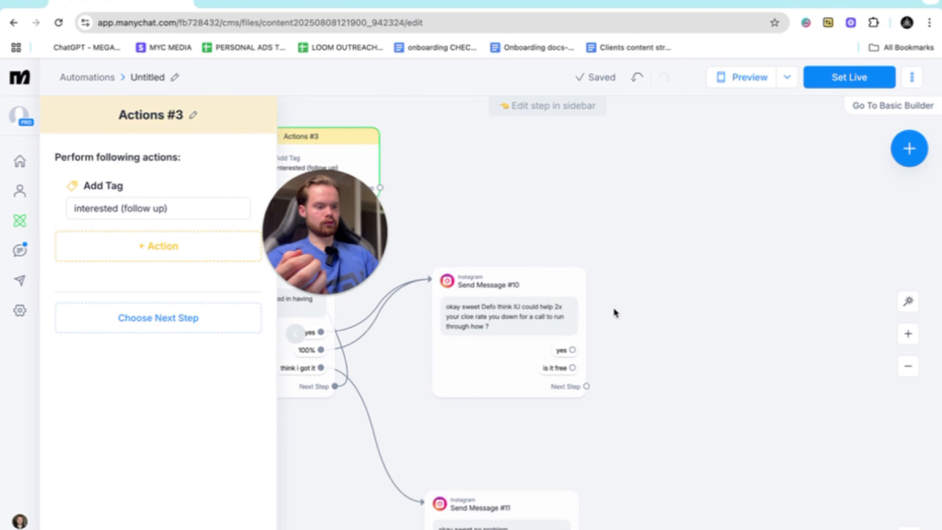
{"action": "scroll", "coordinate": [614, 312], "scroll_direction": "down", "scroll_amount": 2}
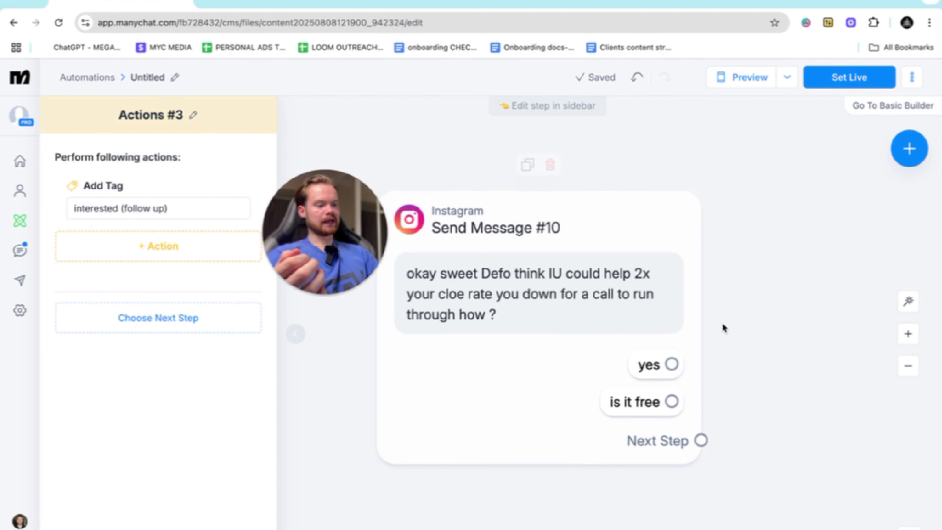
{"action": "scroll", "coordinate": [724, 327], "scroll_direction": "down", "scroll_amount": 3}
{"action": "left_click_drag", "start_coordinate": [697, 347], "coordinate": [789, 301]}
{"action": "left_click", "coordinate": [738, 313]}
{"action": "type", "text": "ok"}
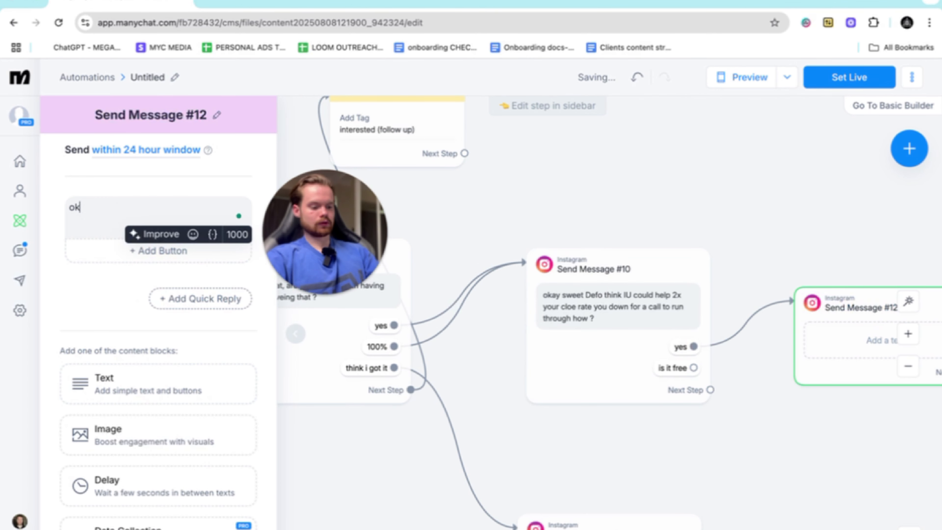
{"action": "type", "text": "ay nice"}
{"action": "key", "text": "super+BackSpace"}
{"action": "key", "text": "Return"}
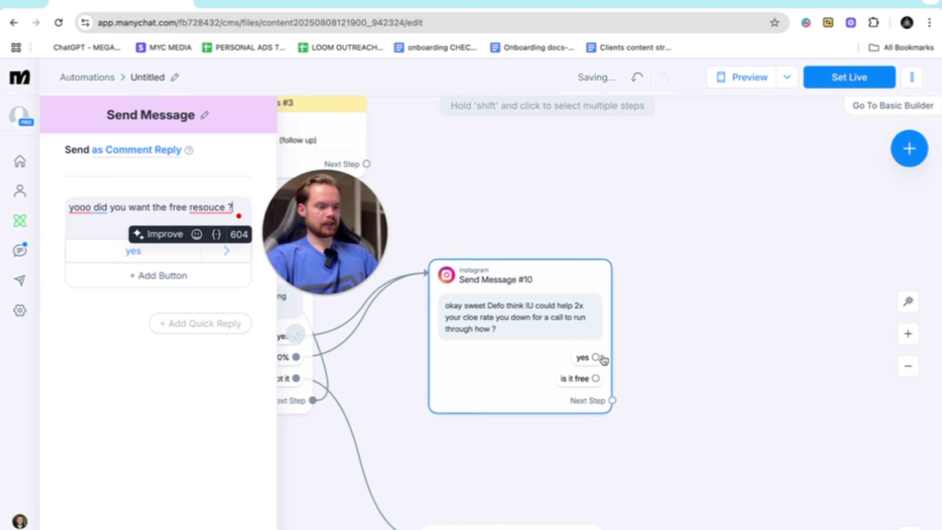
- Link a new Instagram message to the "yes" reply of the call invitation message and start its text with "okay"
{"action": "left_click_drag", "start_coordinate": [595, 357], "coordinate": [721, 295]}
{"action": "left_click", "coordinate": [753, 299]}
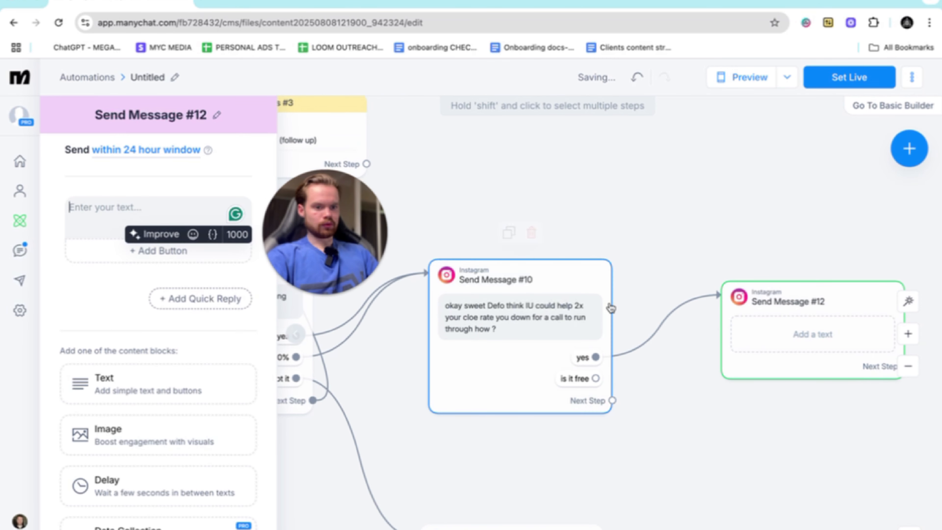
{"action": "type", "text": "okayt"}
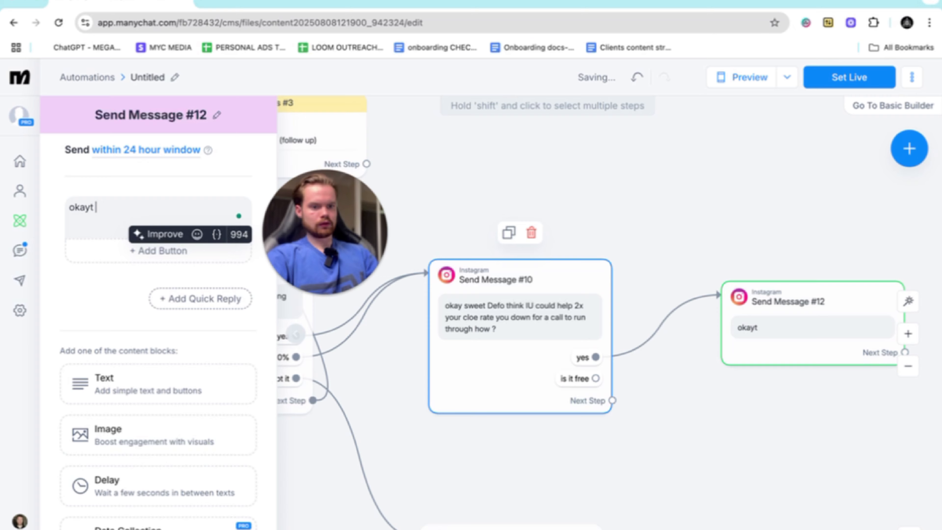
{"action": "key", "text": "super+BackSpace"}
{"action": "left_click", "coordinate": [334, 135]}
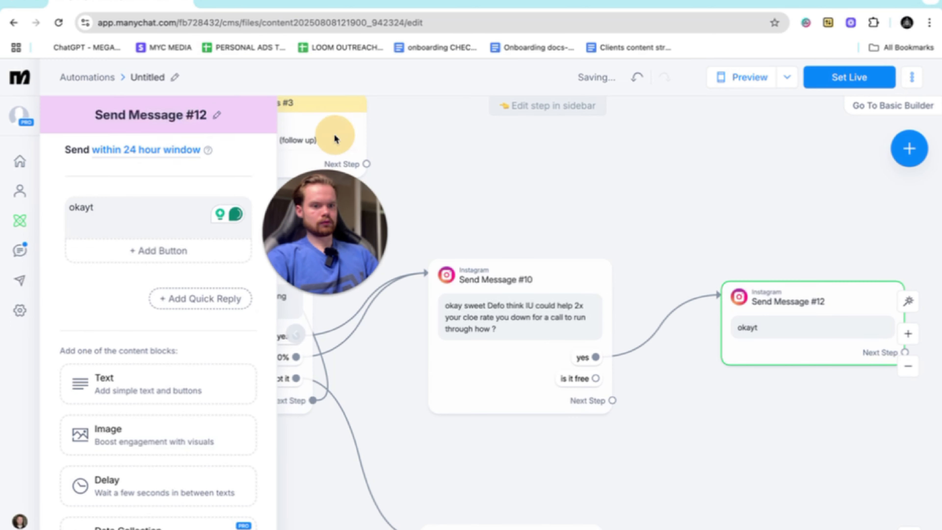
{"action": "key", "text": "BackSpace"}
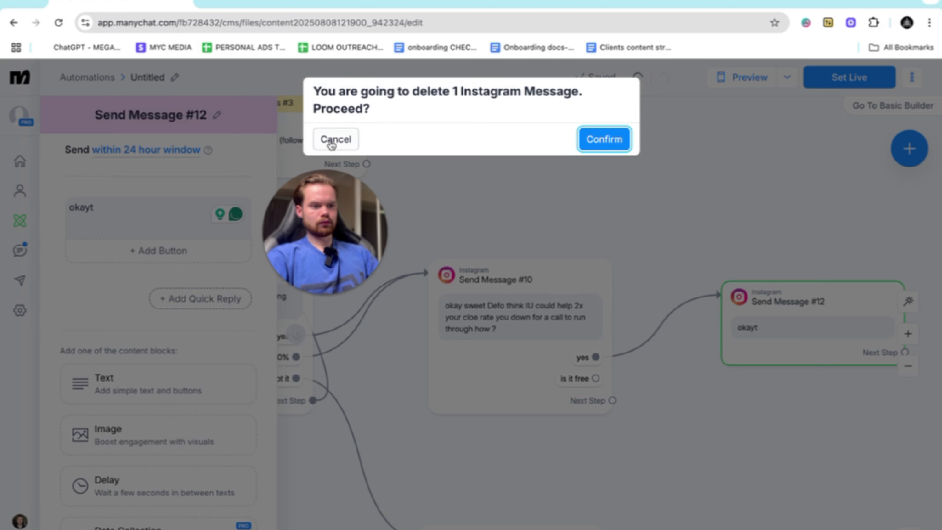
{"action": "left_click", "coordinate": [334, 140]}
{"action": "left_click", "coordinate": [118, 219]}
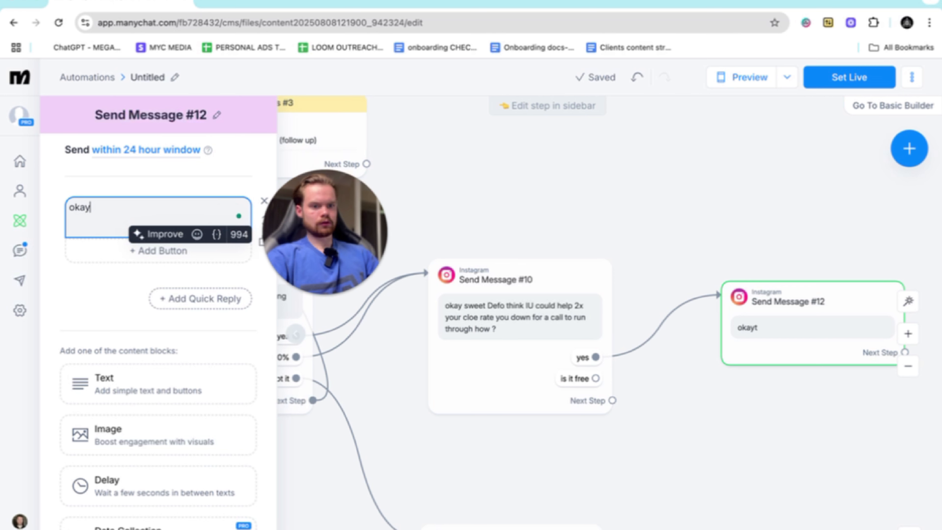
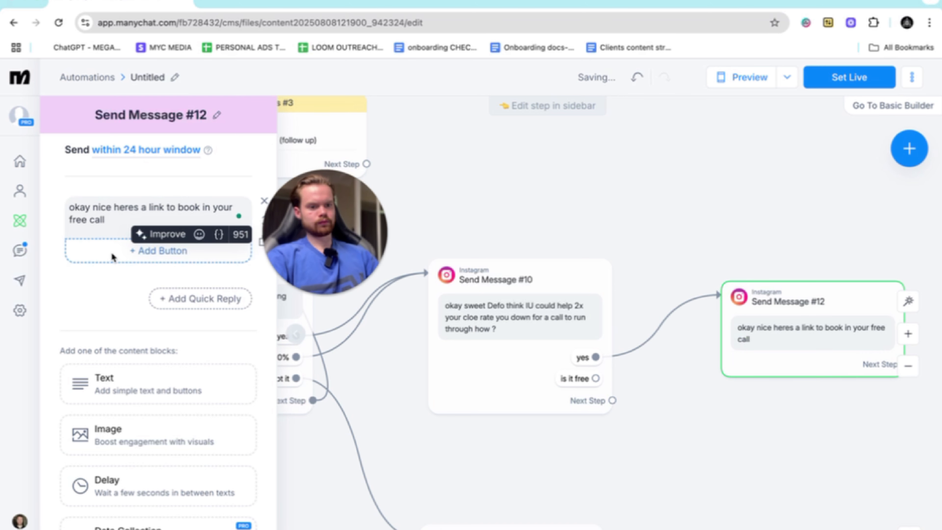
- Add a button to the call booking link message that opens a website, leaving its title and URL unfilled
{"action": "left_click", "coordinate": [159, 251]}
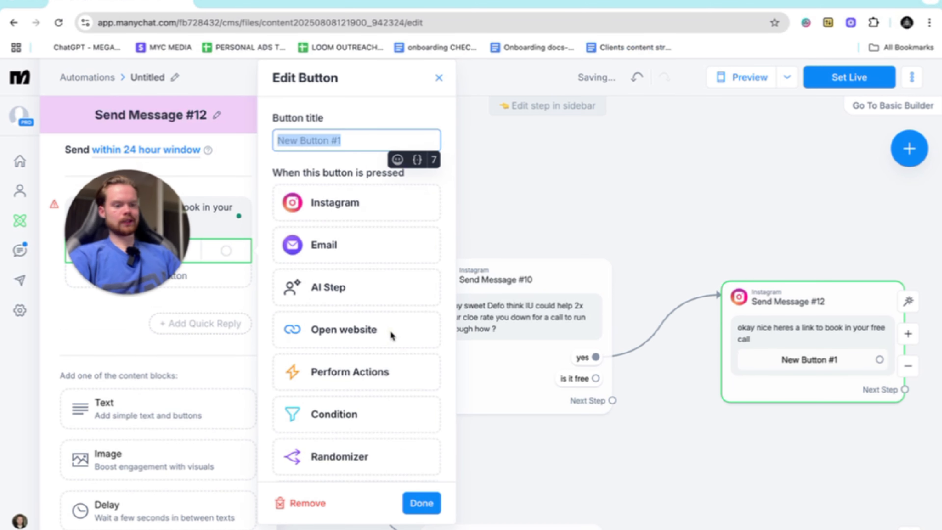
{"action": "left_click", "coordinate": [344, 329]}
{"action": "left_click", "coordinate": [344, 299]}
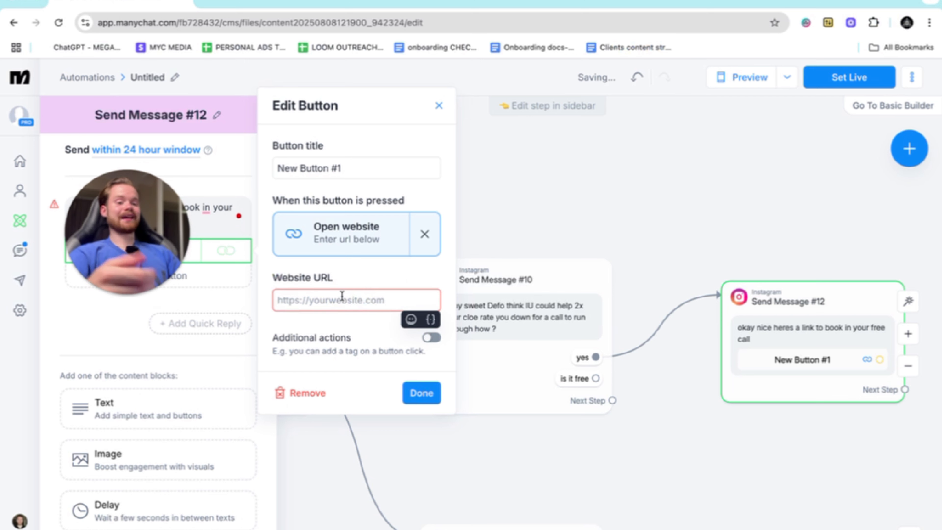
{"action": "left_click", "coordinate": [421, 393]}
- Link a new Instagram message to the "is it free" reply with the text "the call is yes, just to show you a strategy to 2x your close rate"
{"action": "scroll", "coordinate": [551, 416], "scroll_direction": "down", "scroll_amount": 1}
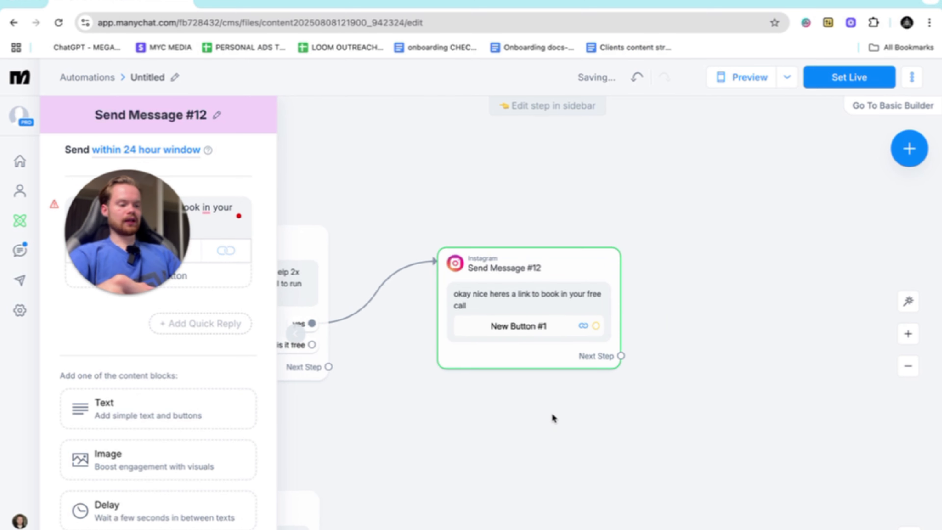
{"action": "scroll", "coordinate": [343, 325], "scroll_direction": "left", "scroll_amount": 2}
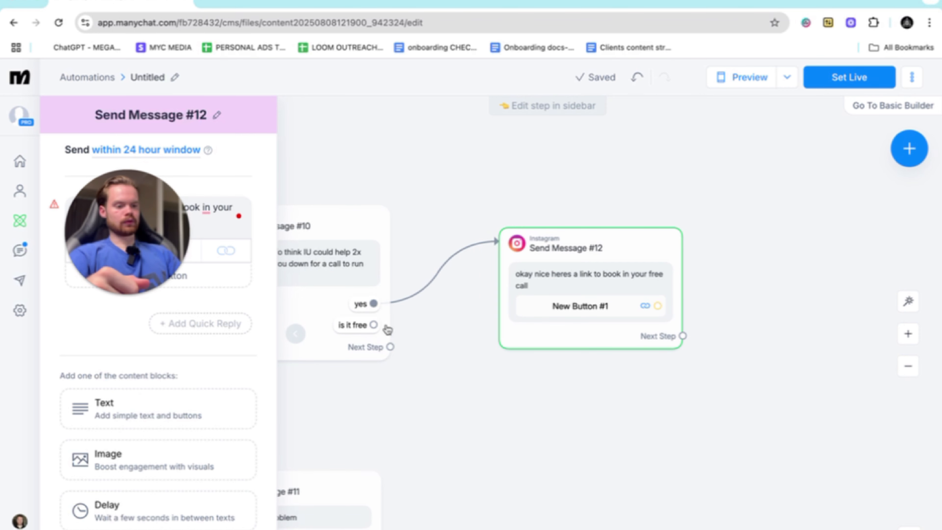
{"action": "left_click_drag", "start_coordinate": [373, 325], "coordinate": [479, 416]}
{"action": "left_click", "coordinate": [526, 238]}
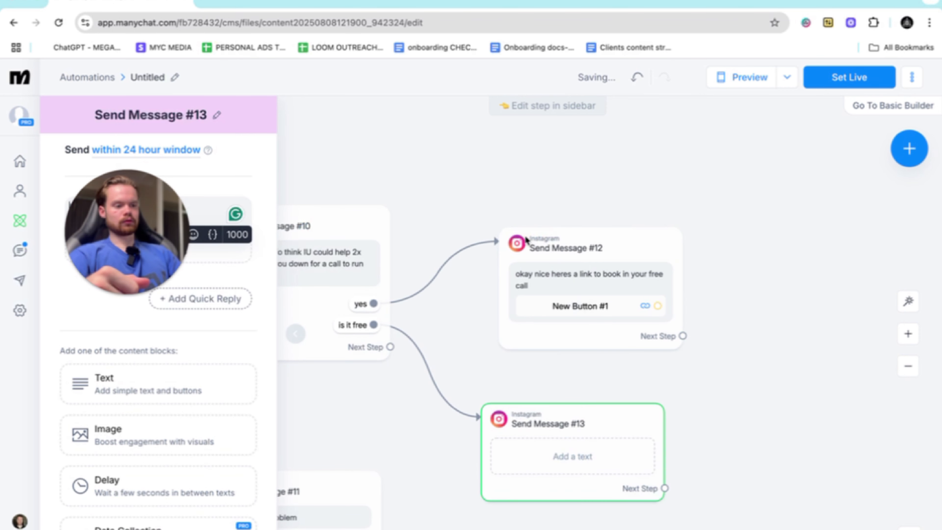
{"action": "left_click", "coordinate": [148, 210]}
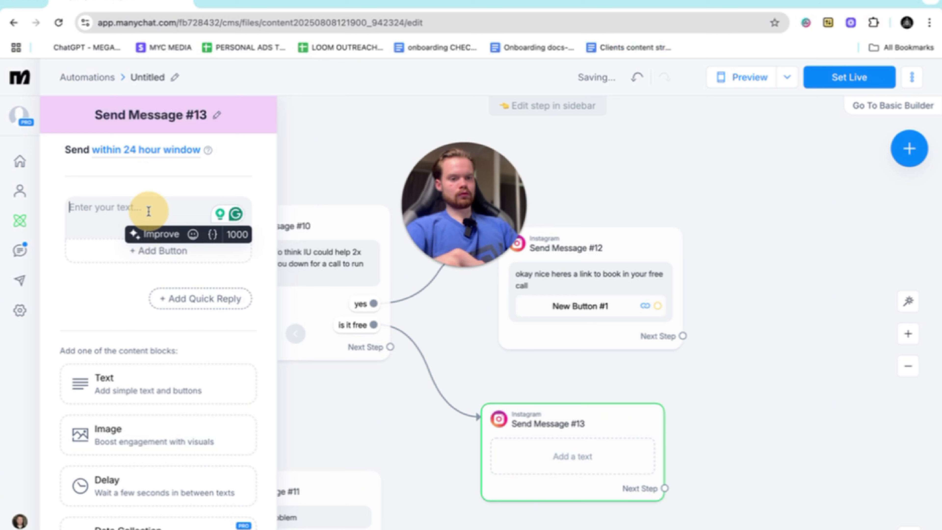
{"action": "type", "text": "the call is yes, just to show you"}
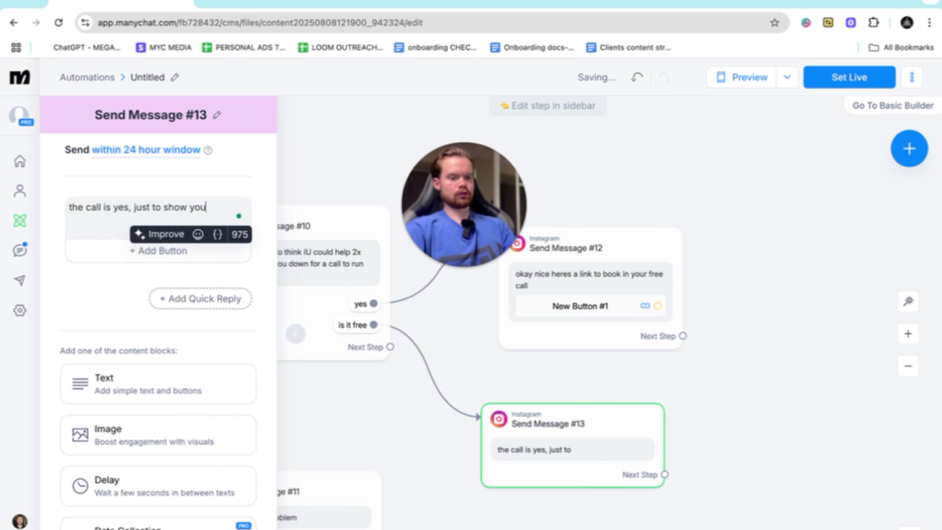
{"action": "type", "text": "strategy to"}
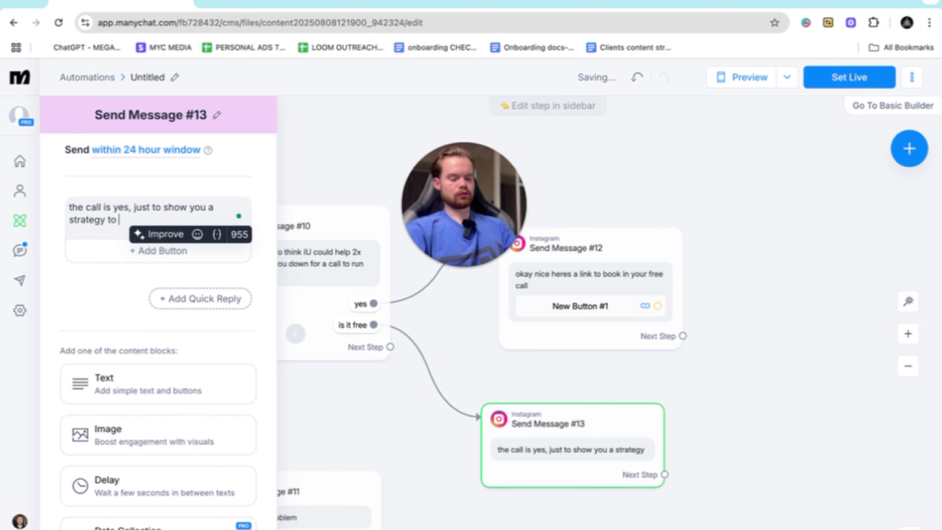
{"action": "type", "text": "2s"}
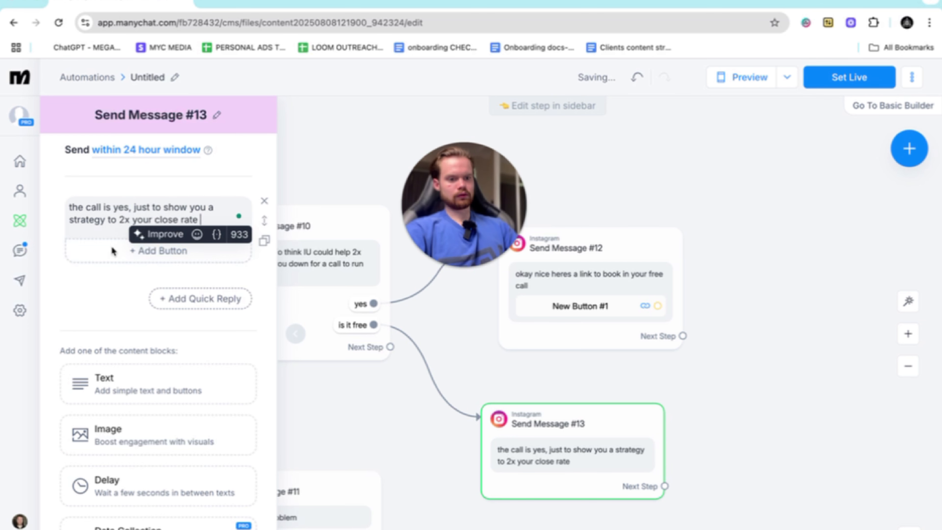
- Add a "cool send link" quick reply to the free call message and connect it to the booking link message
{"action": "left_click", "coordinate": [177, 289]}
{"action": "type", "text": "coo"}
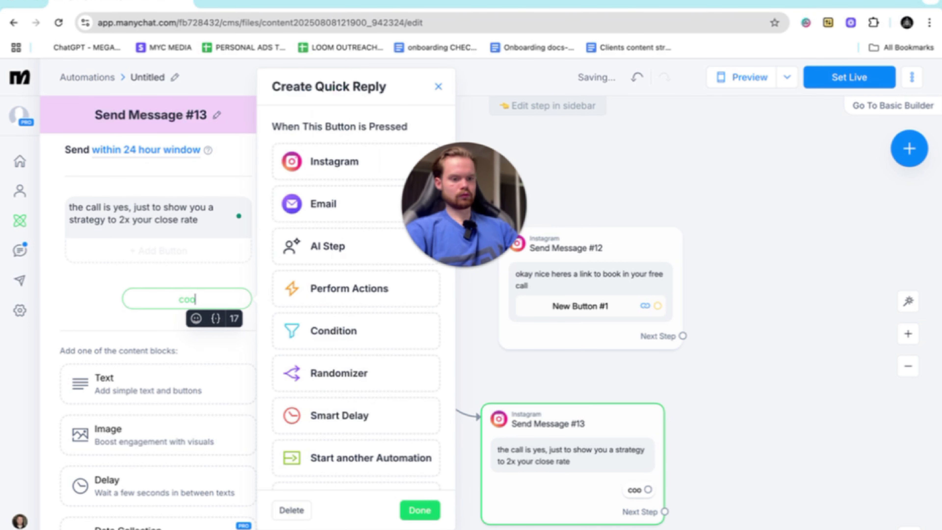
{"action": "type", "text": "l send link"}
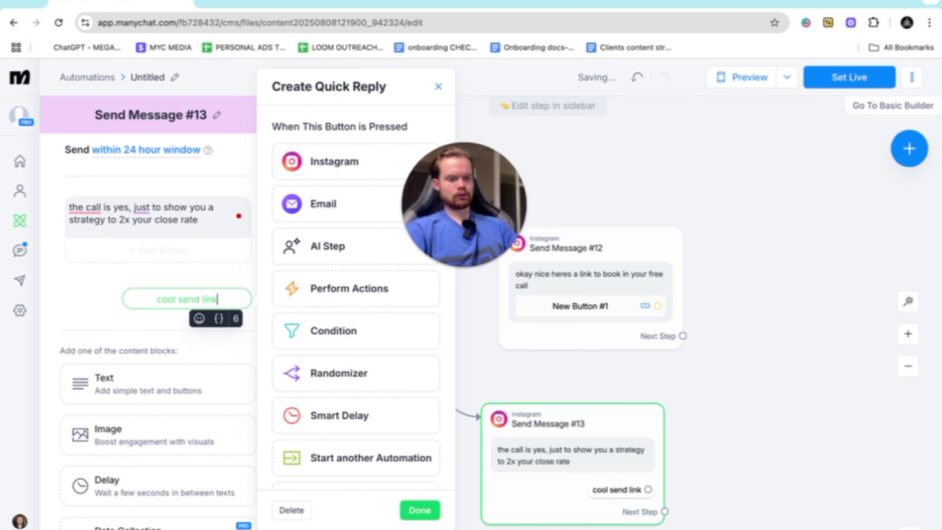
{"action": "left_click", "coordinate": [118, 324]}
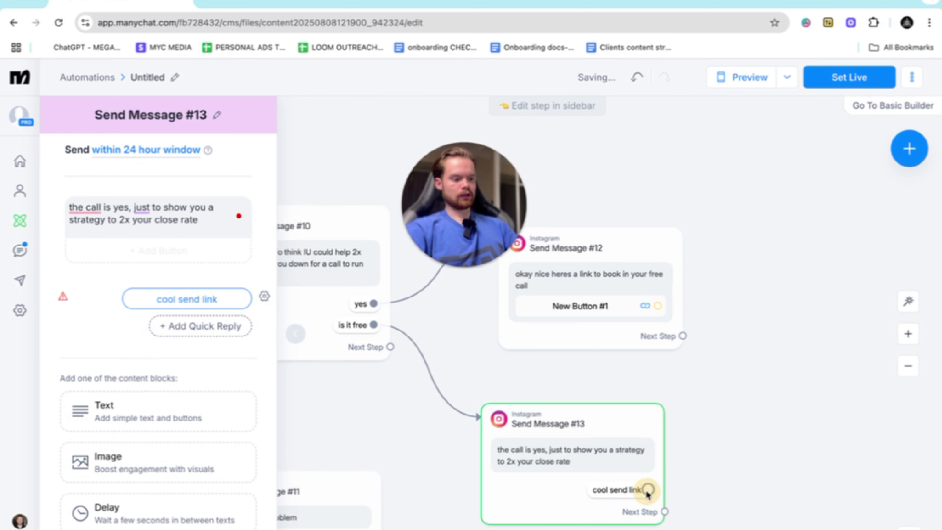
{"action": "left_click_drag", "start_coordinate": [647, 491], "coordinate": [499, 280]}
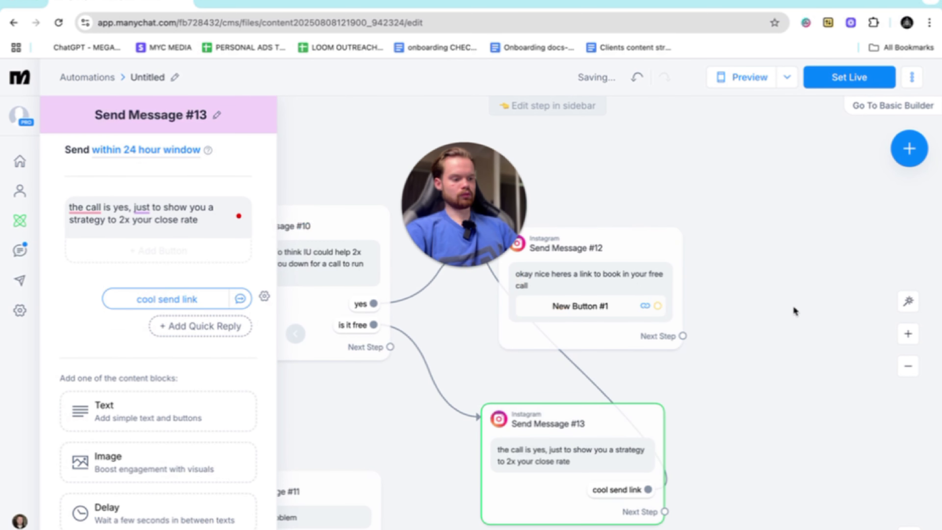
{"action": "scroll", "coordinate": [793, 311], "scroll_direction": "down", "scroll_amount": 5}
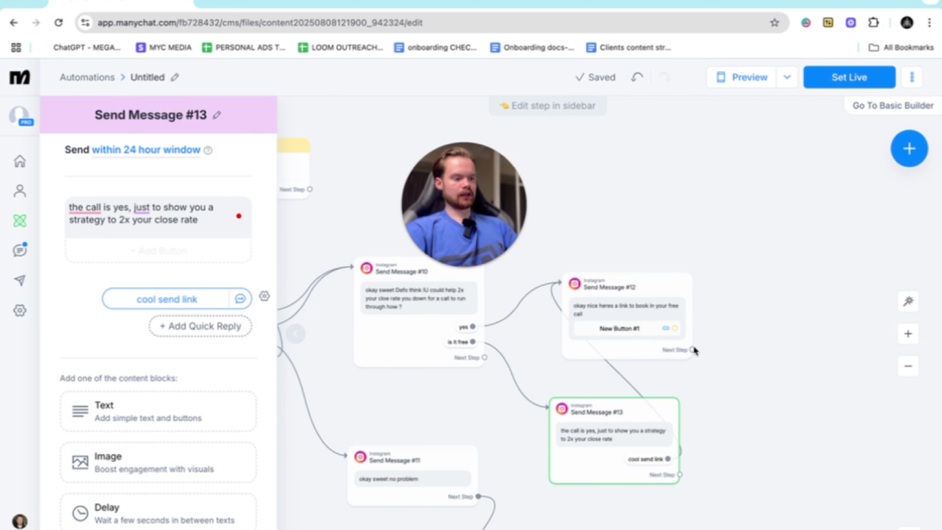
{"action": "left_click_drag", "start_coordinate": [693, 350], "coordinate": [783, 327]}
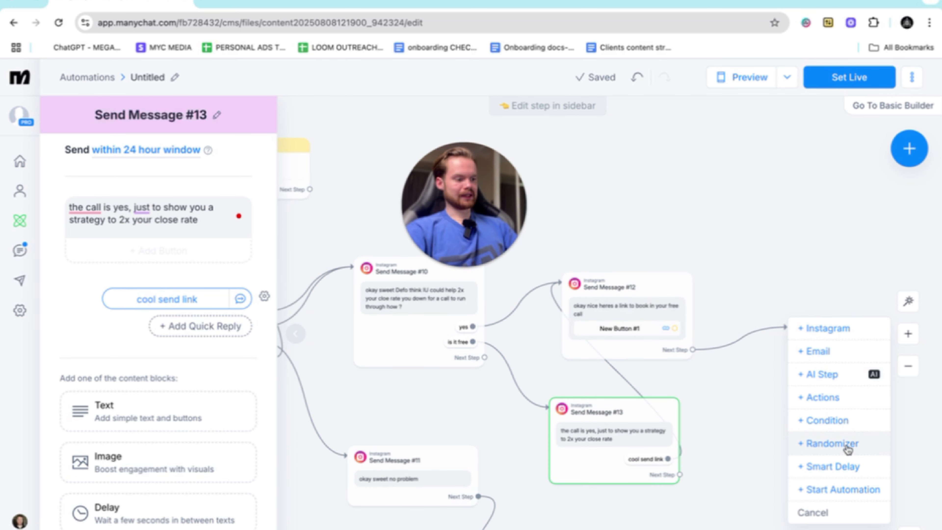
{"action": "left_click", "coordinate": [843, 466]}
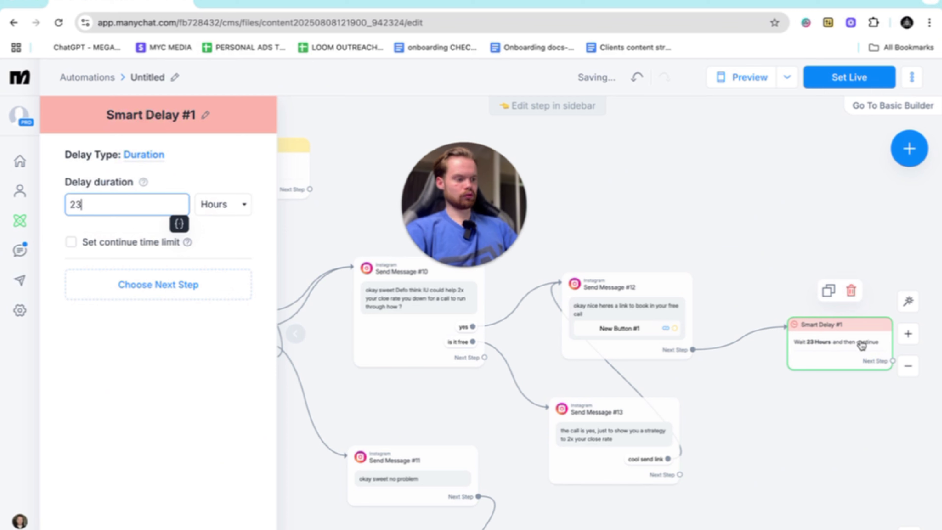
{"action": "left_click", "coordinate": [851, 291]}
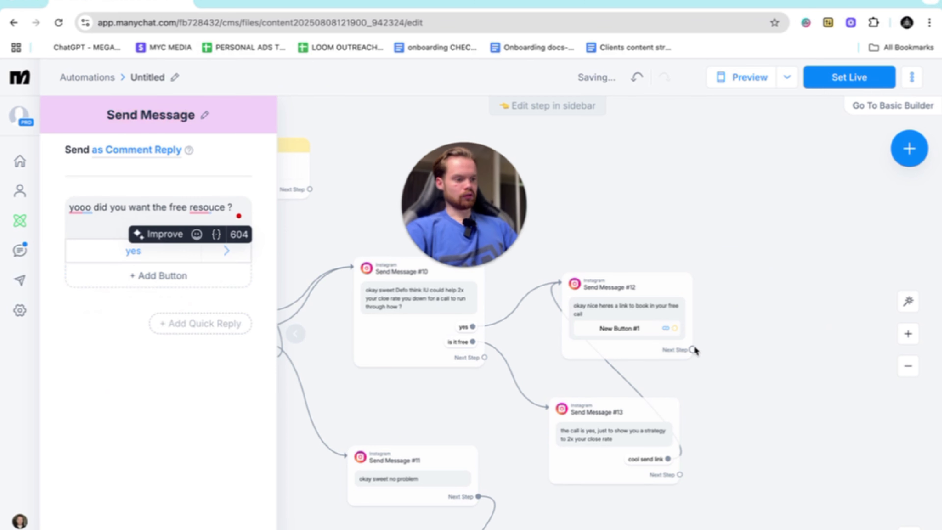
- Link a new Actions step to the booking message's website button and give it an Add Tag action with a newly created tag "booked in call"
{"action": "left_click_drag", "start_coordinate": [675, 328], "coordinate": [775, 241]}
{"action": "left_click", "coordinate": [784, 242]}
{"action": "left_click", "coordinate": [173, 185]}
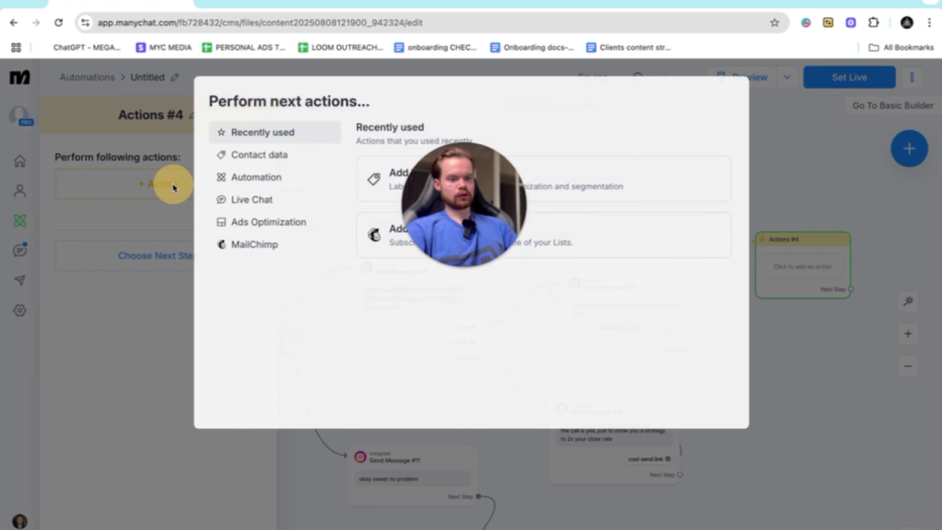
{"action": "left_click", "coordinate": [380, 176]}
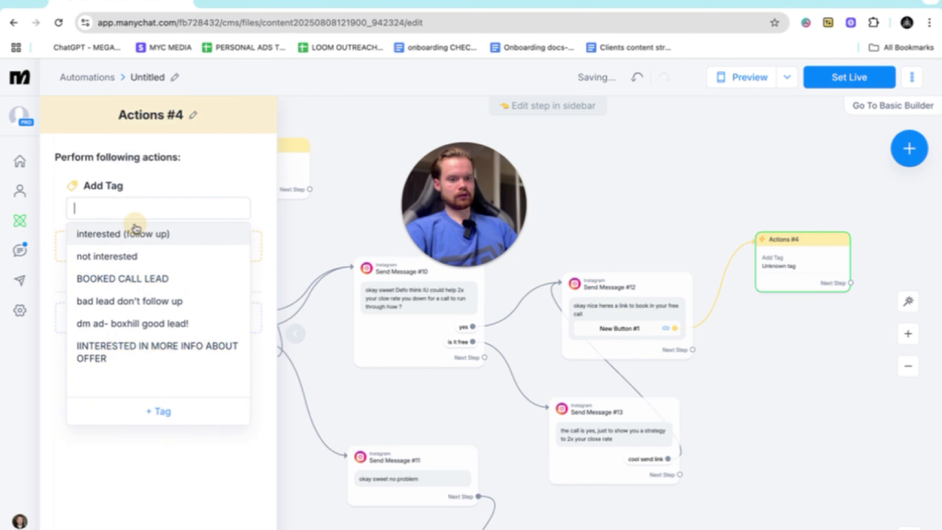
{"action": "type", "text": "booked in call"}
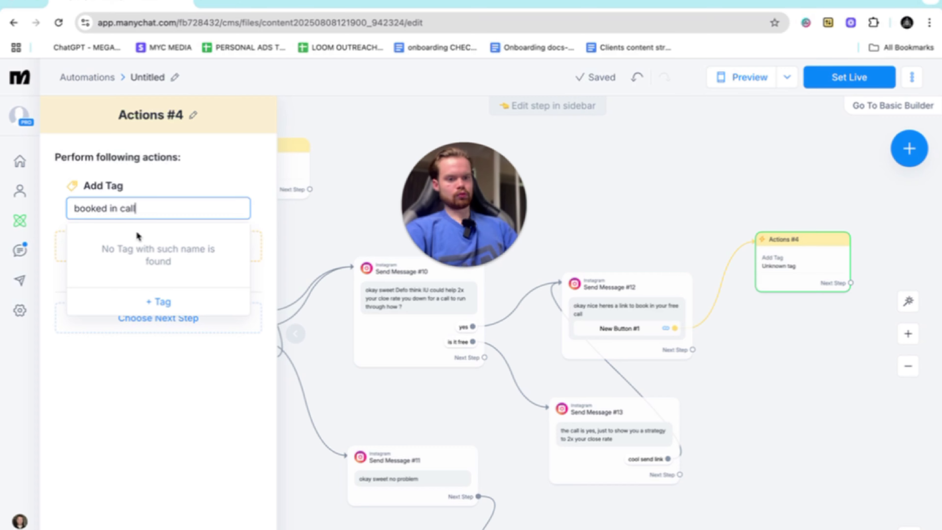
{"action": "left_click", "coordinate": [150, 300]}
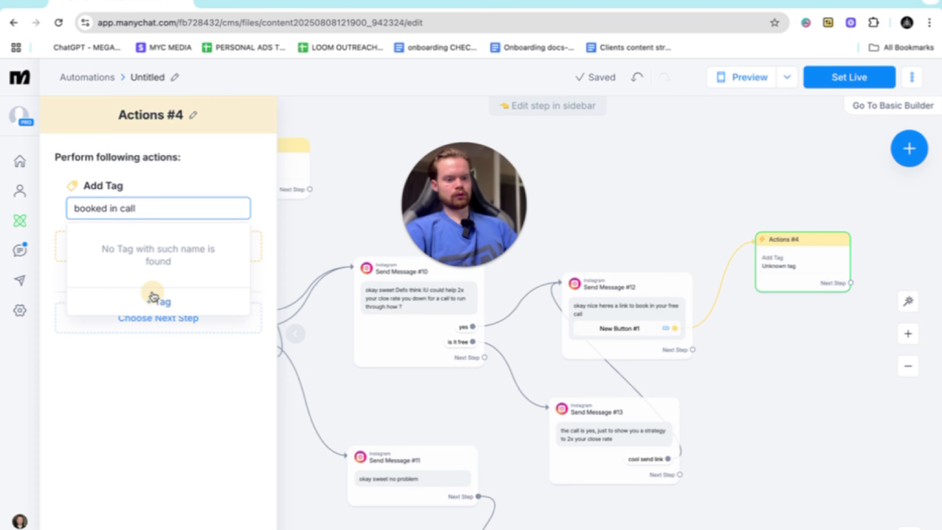
{"action": "left_click", "coordinate": [589, 304]}
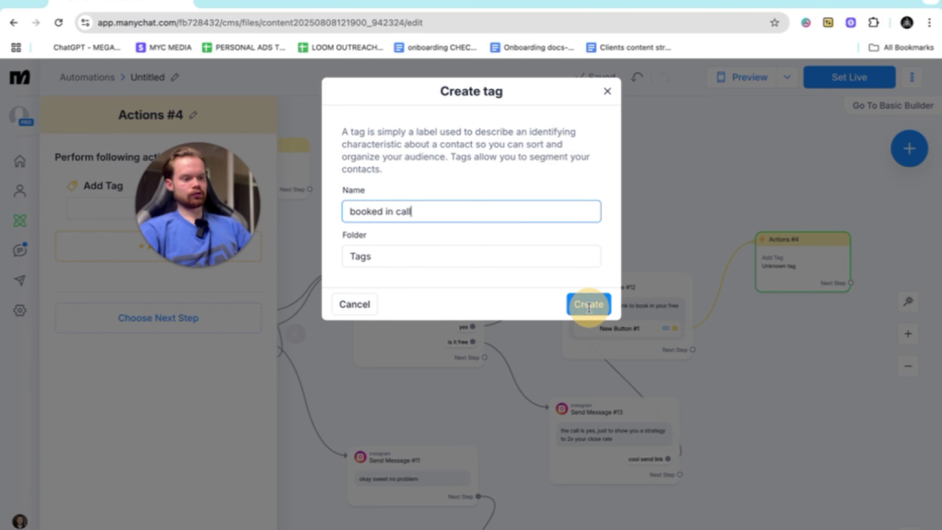
{"action": "left_click", "coordinate": [787, 196]}
{"action": "left_click", "coordinate": [806, 252]}
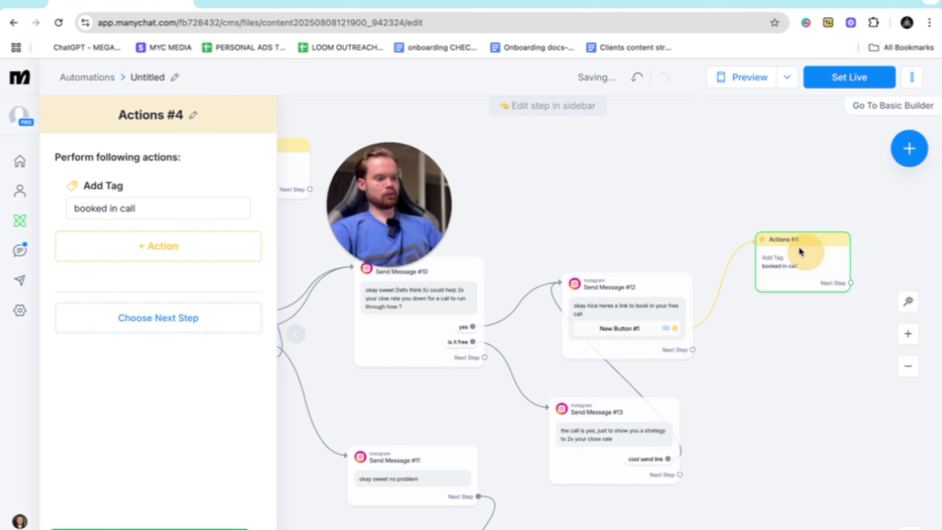
{"action": "left_click", "coordinate": [718, 195]}
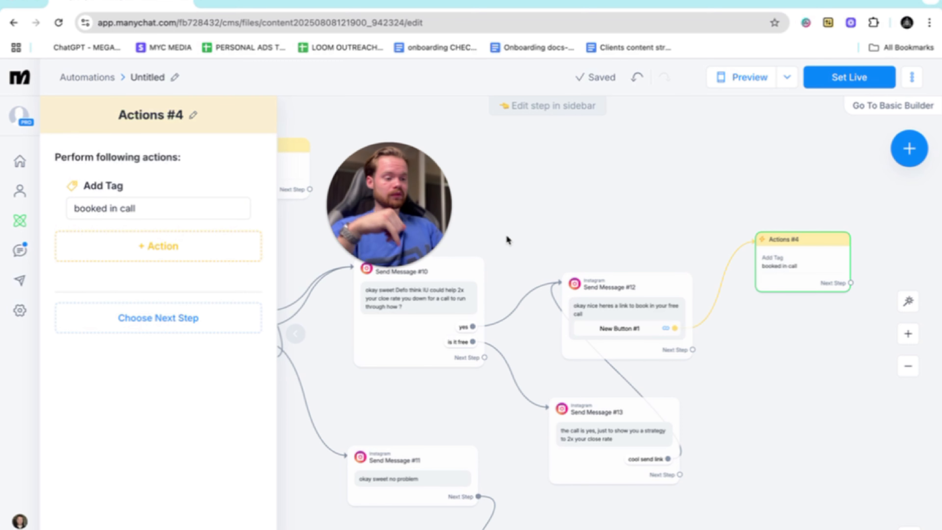
{"action": "scroll", "coordinate": [571, 236], "scroll_direction": "down", "scroll_amount": 6}
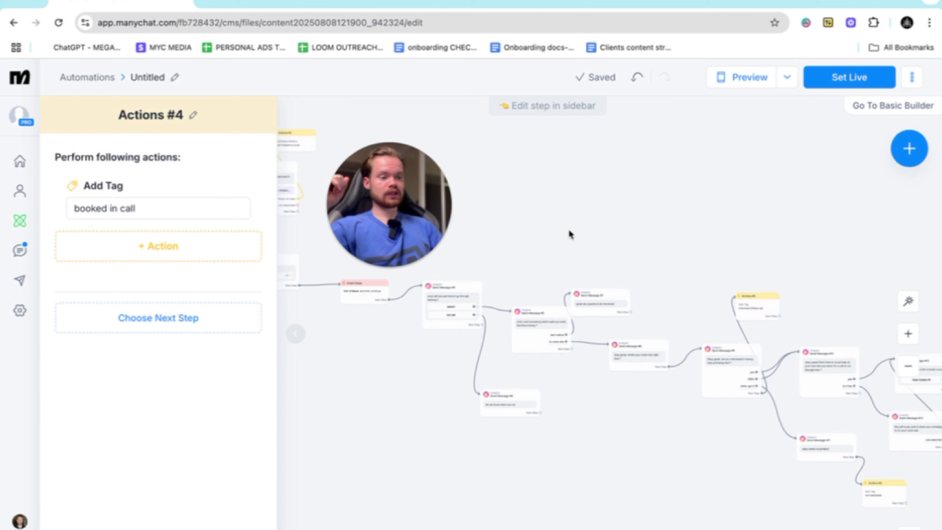
{"action": "scroll", "coordinate": [572, 235], "scroll_direction": "left", "scroll_amount": 8}
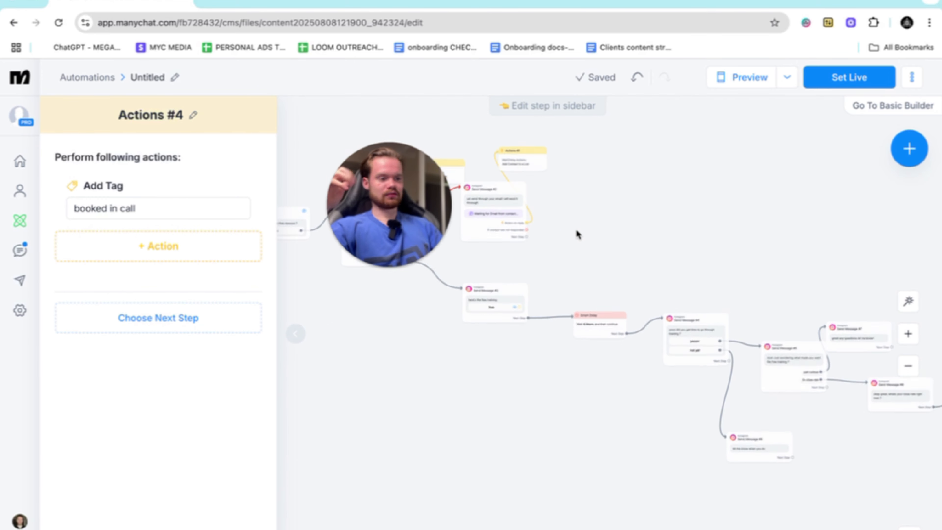
{"action": "scroll", "coordinate": [577, 234], "scroll_direction": "up", "scroll_amount": 4}
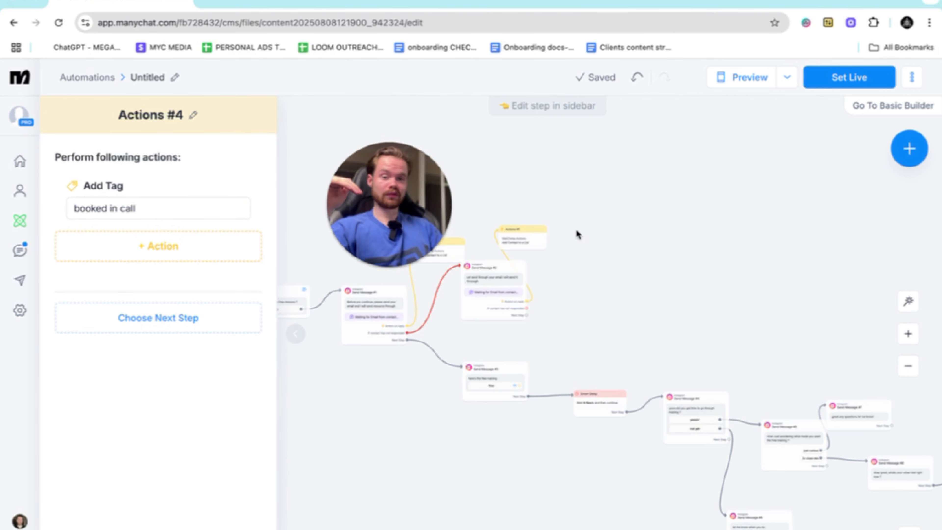